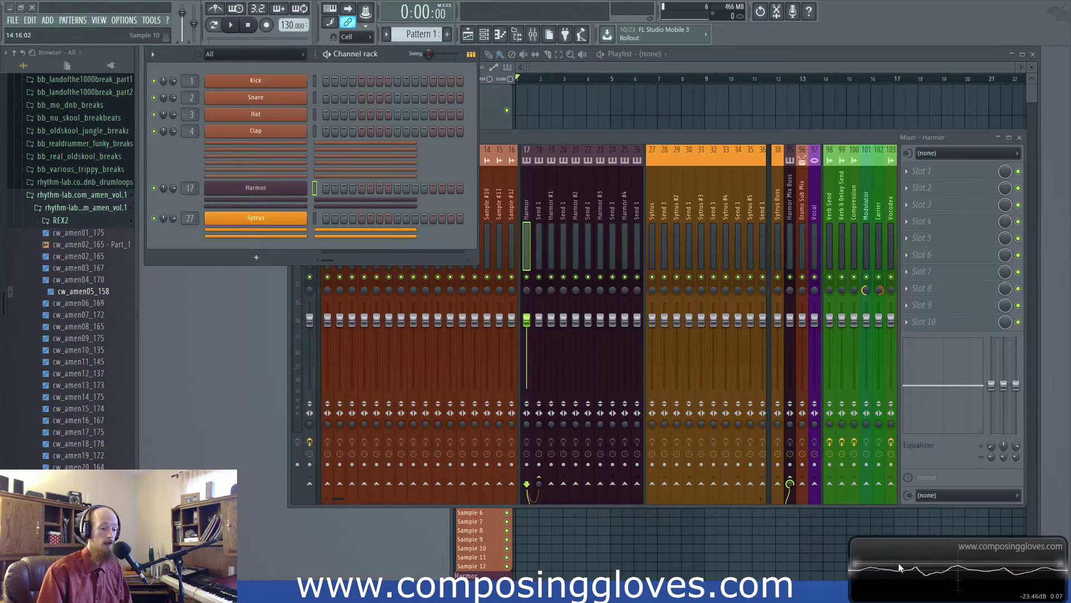
- Bring the mixer forward and view the Composing Gloves templates available for new projects
{"action": "left_click_drag", "start_coordinate": [605, 141], "coordinate": [589, 143]}
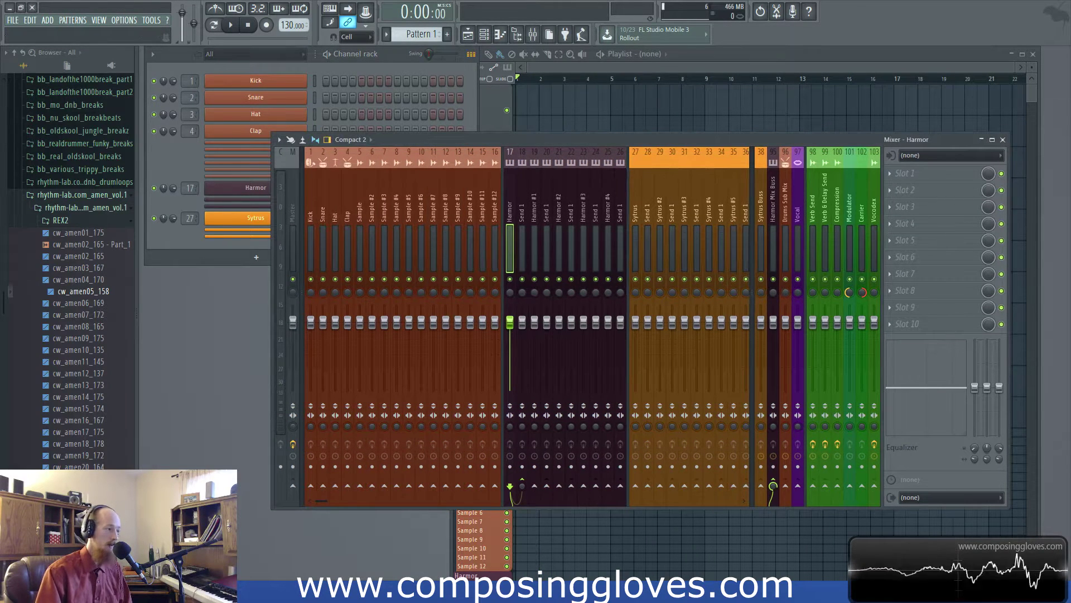
{"action": "left_click", "coordinate": [12, 20]}
{"action": "mouse_move", "coordinate": [98, 43]}
{"action": "mouse_move", "coordinate": [204, 43]}
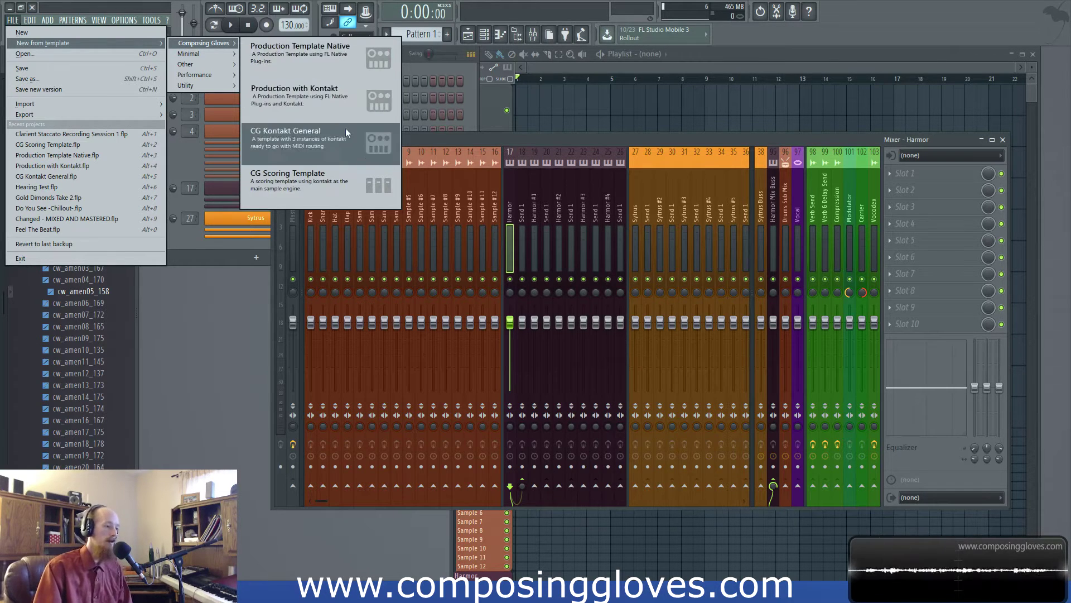
{"action": "left_click", "coordinate": [528, 143]}
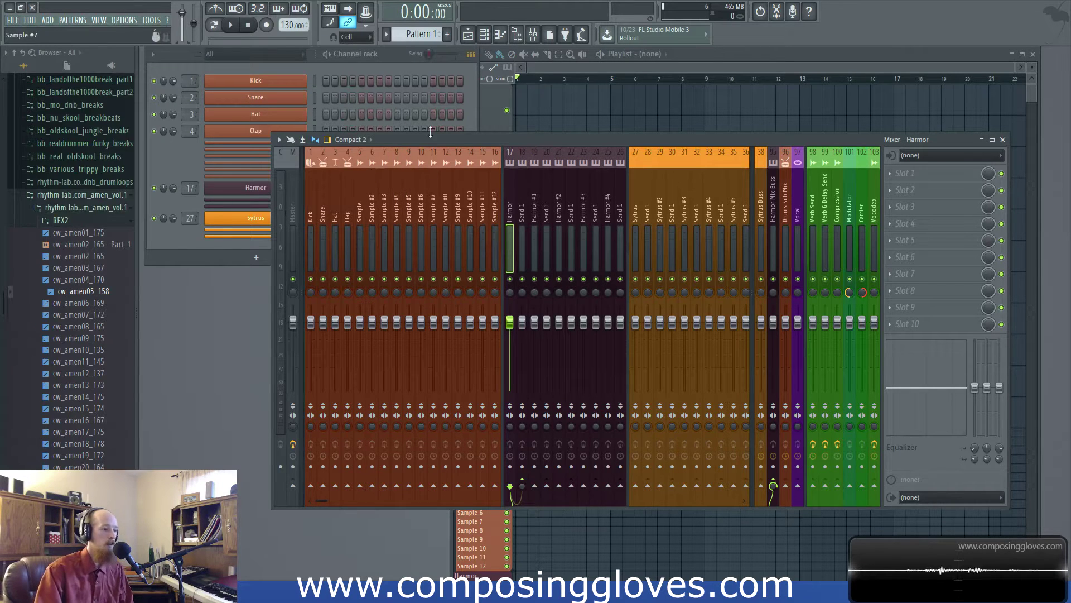
- Reposition the mixer window closer to the browser so it overlaps the channel rack
{"action": "left_click_drag", "start_coordinate": [427, 141], "coordinate": [327, 151]}
{"action": "left_click_drag", "start_coordinate": [485, 149], "coordinate": [542, 146]}
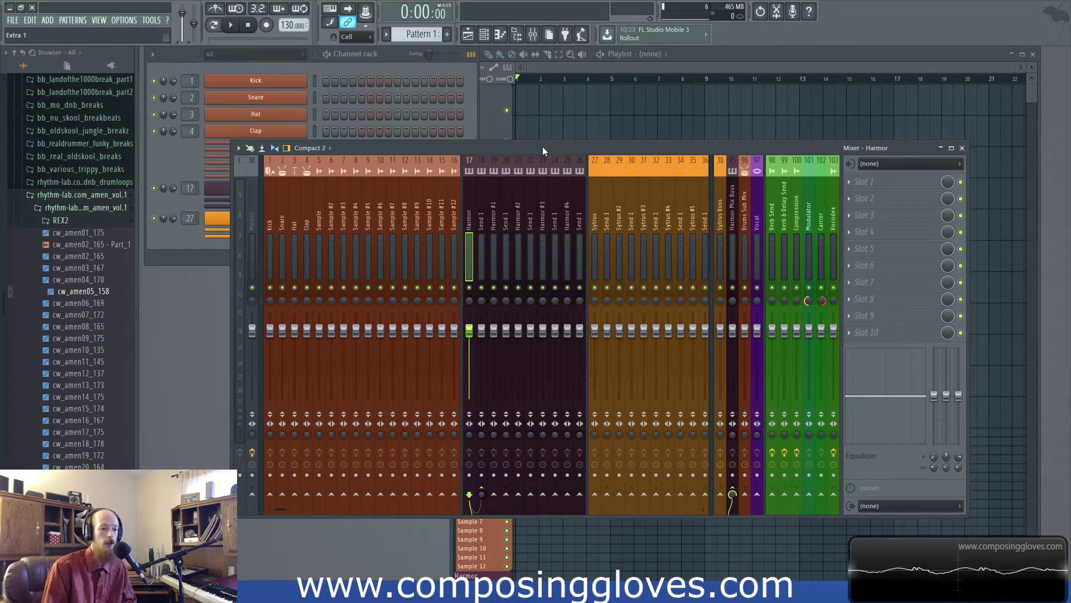
{"action": "left_click_drag", "start_coordinate": [542, 150], "coordinate": [490, 153]}
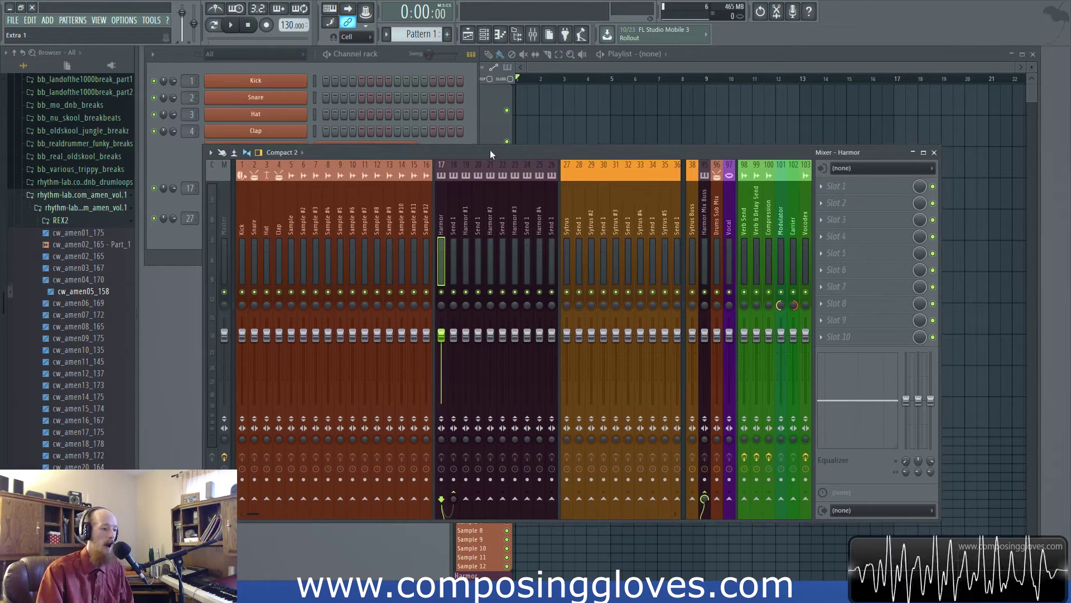
- Examine the mixer's drum and sample tracks and the adjoining group of Harmor tracks
{"action": "left_click", "coordinate": [244, 220]}
{"action": "left_click", "coordinate": [255, 229]}
{"action": "left_click", "coordinate": [442, 233]}
{"action": "left_click", "coordinate": [490, 233]}
{"action": "left_click", "coordinate": [527, 233]}
{"action": "left_click", "coordinate": [540, 237]}
{"action": "left_click", "coordinate": [552, 239]}
{"action": "left_click", "coordinate": [503, 245]}
{"action": "left_click", "coordinate": [447, 251]}
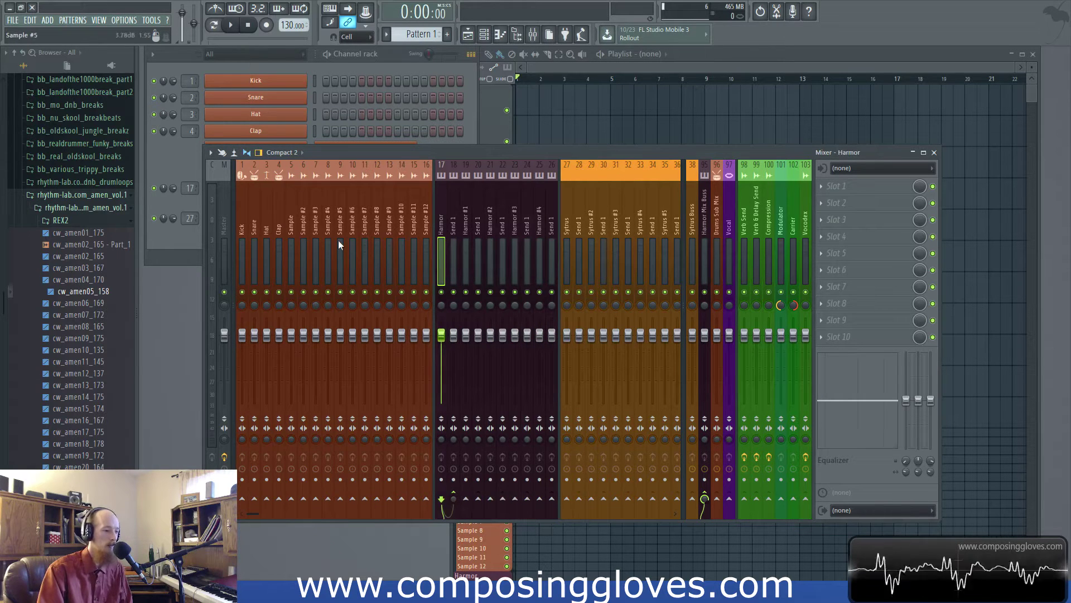
- Examine how the Harmor and Sytrus instrument tracks are paired with their Send 1 tracks in the mixer
{"action": "left_click", "coordinate": [454, 233]}
{"action": "left_click", "coordinate": [491, 234]}
{"action": "left_click", "coordinate": [528, 236]}
{"action": "left_click", "coordinate": [540, 237]}
{"action": "left_click", "coordinate": [592, 230]}
{"action": "left_click", "coordinate": [641, 230]}
{"action": "left_click", "coordinate": [665, 230]}
{"action": "left_click", "coordinate": [638, 234]}
{"action": "left_click", "coordinate": [588, 237]}
{"action": "left_click", "coordinate": [577, 240]}
{"action": "left_click", "coordinate": [500, 252]}
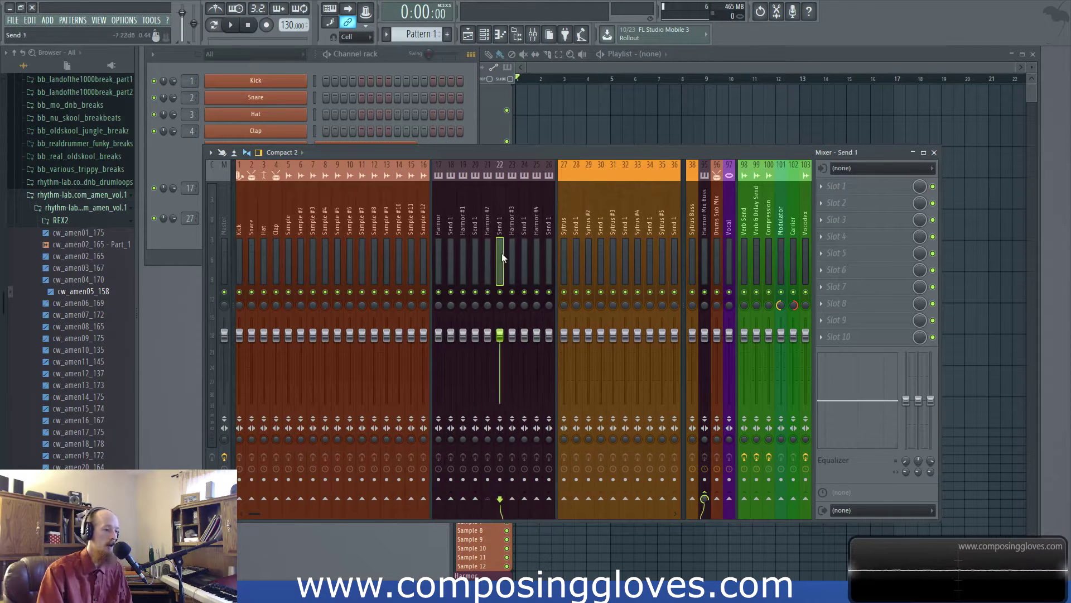
- Unzip the Harmor #2 channel in the channel rack and zip it again
{"action": "left_click", "coordinate": [183, 240]}
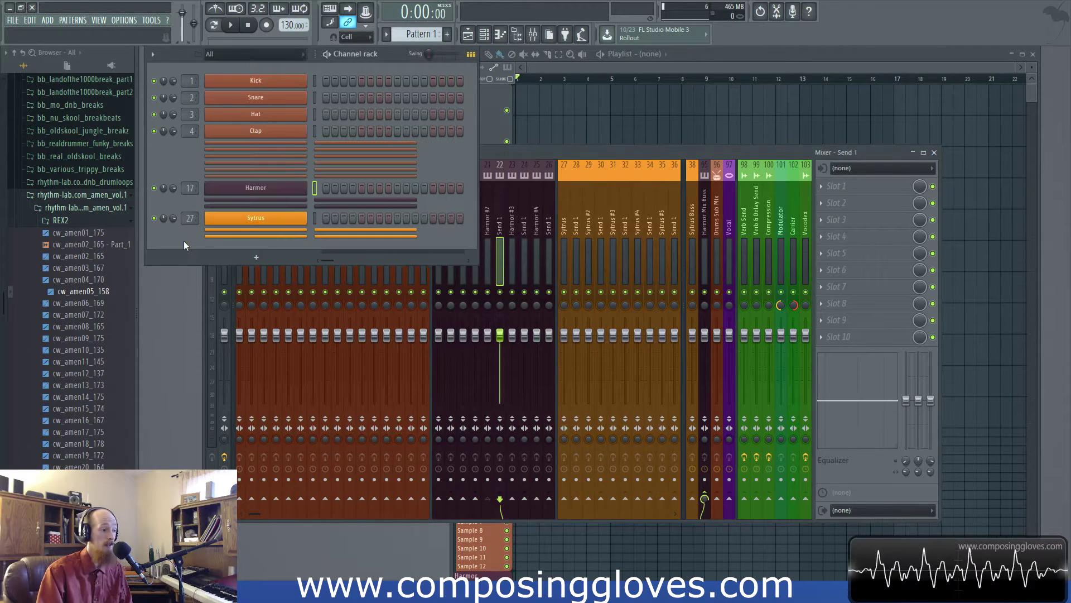
{"action": "left_click", "coordinate": [267, 205]}
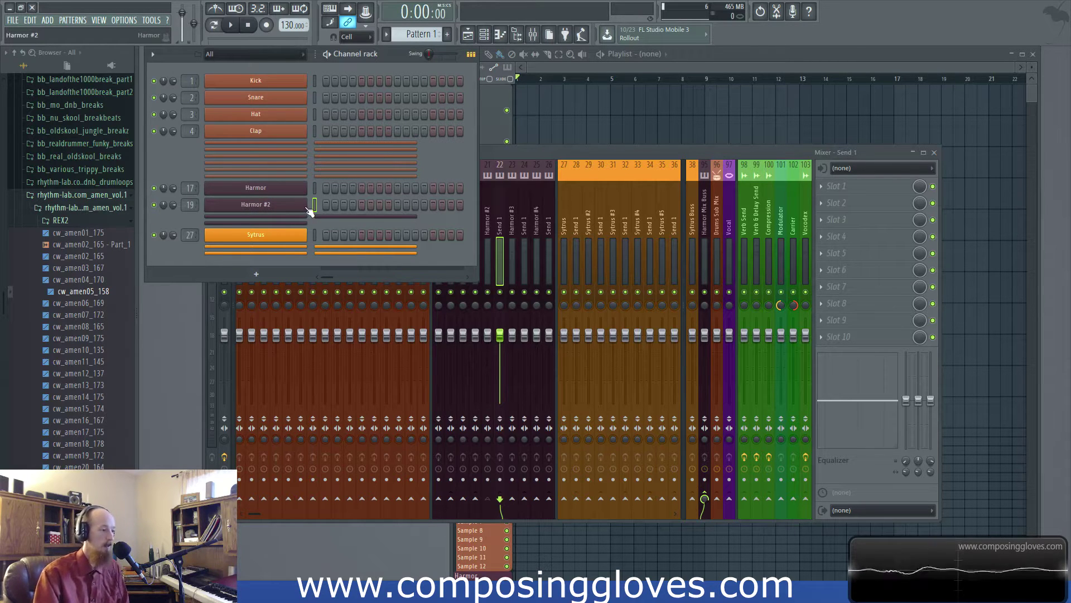
{"action": "key", "text": "alt+z"}
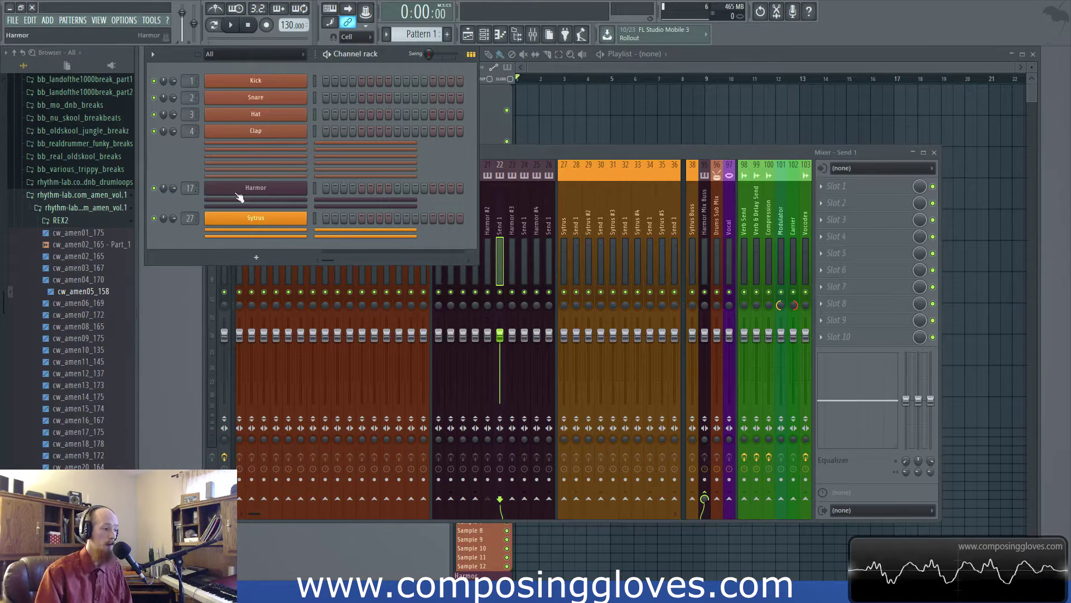
{"action": "key", "text": "alt+z"}
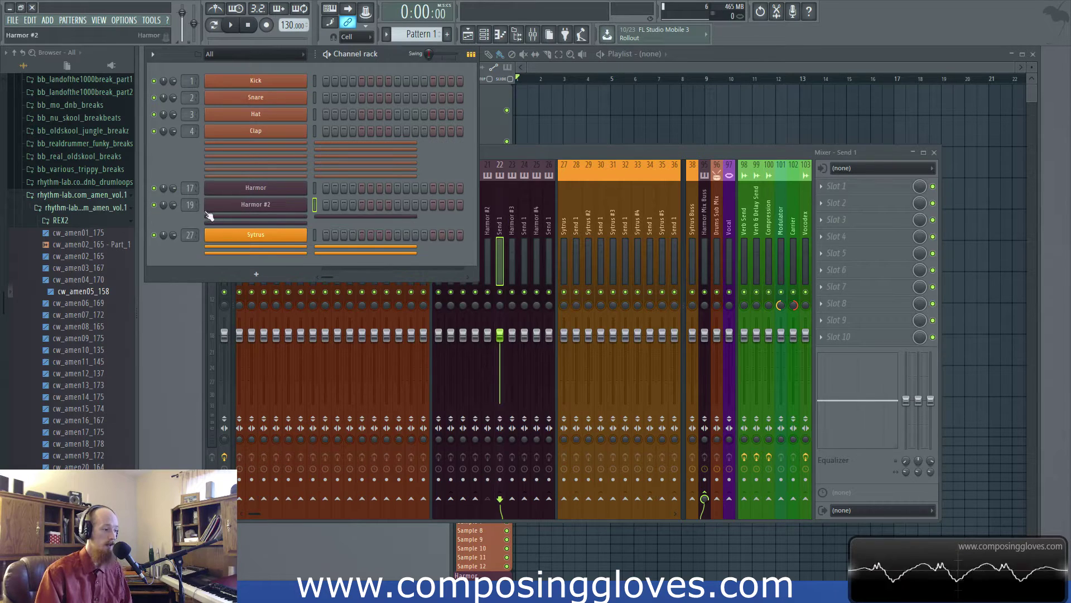
{"action": "key", "text": "alt+z"}
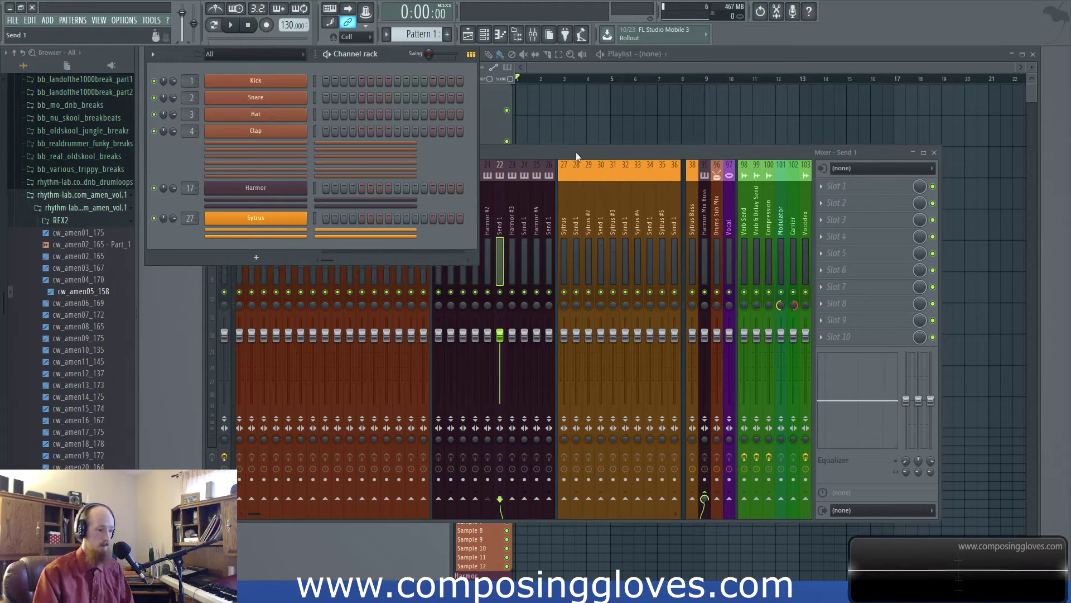
- Mute the Harmor Mix Buss track in the mixer and unmute it again
{"action": "left_click_drag", "start_coordinate": [575, 156], "coordinate": [563, 161]}
{"action": "left_click", "coordinate": [411, 208]}
{"action": "left_click", "coordinate": [426, 223]}
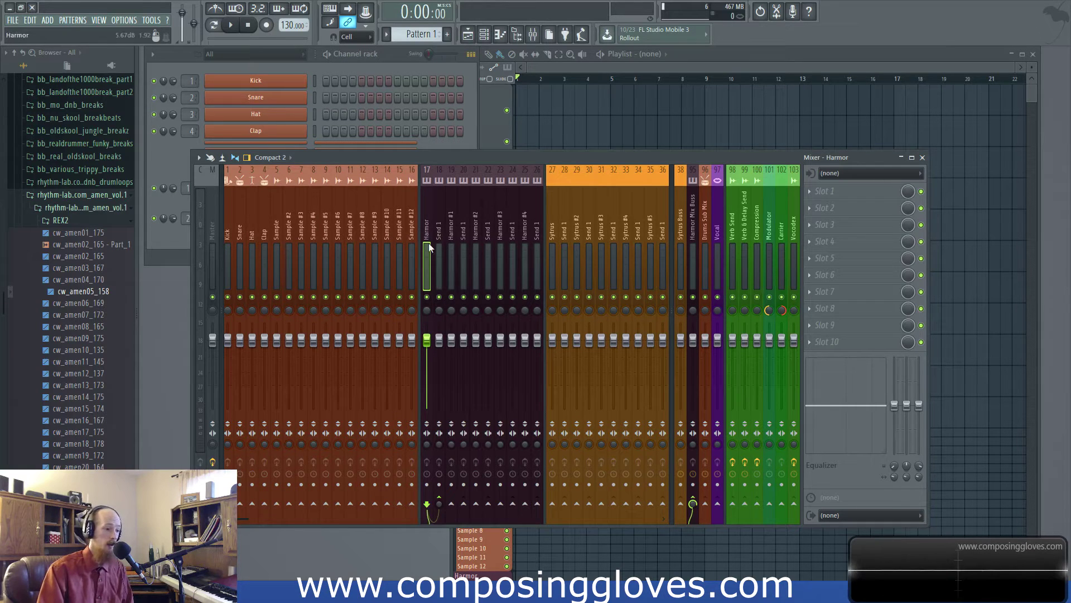
{"action": "left_click", "coordinate": [695, 256]}
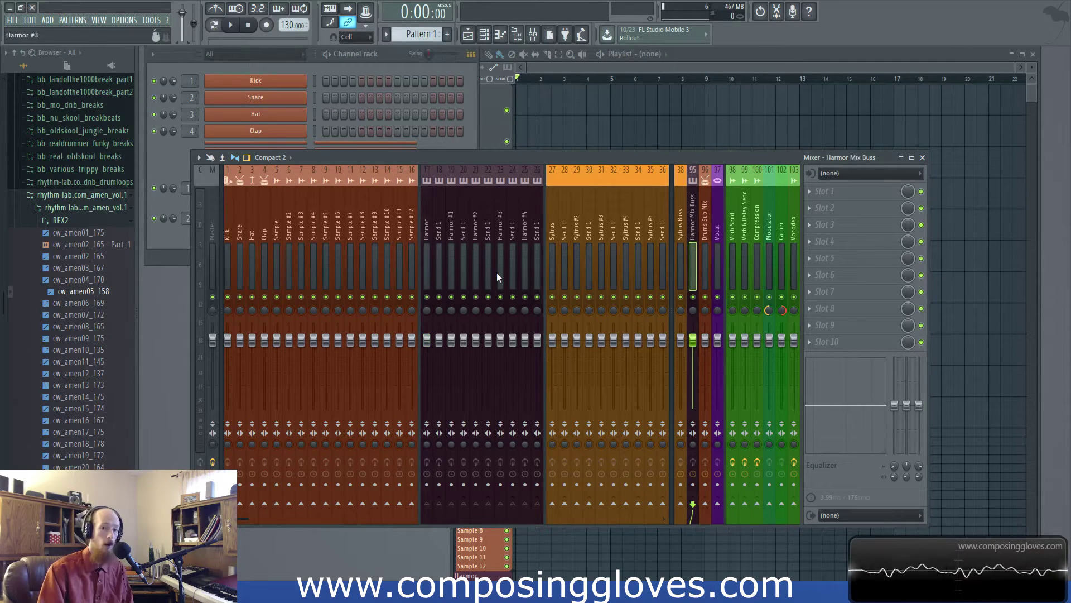
{"action": "left_click", "coordinate": [693, 297]}
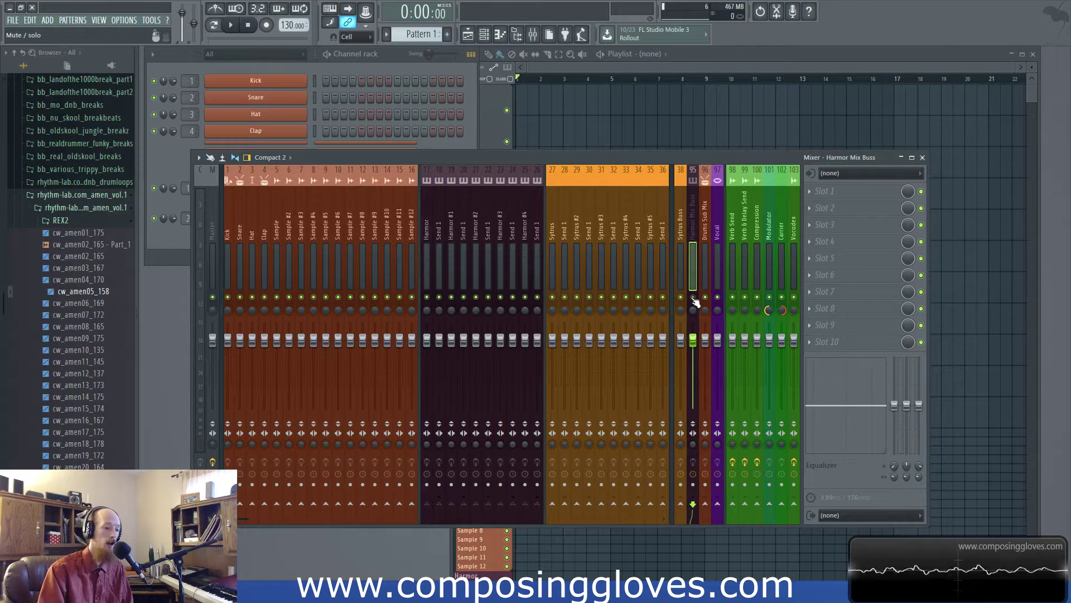
{"action": "left_click", "coordinate": [693, 297]}
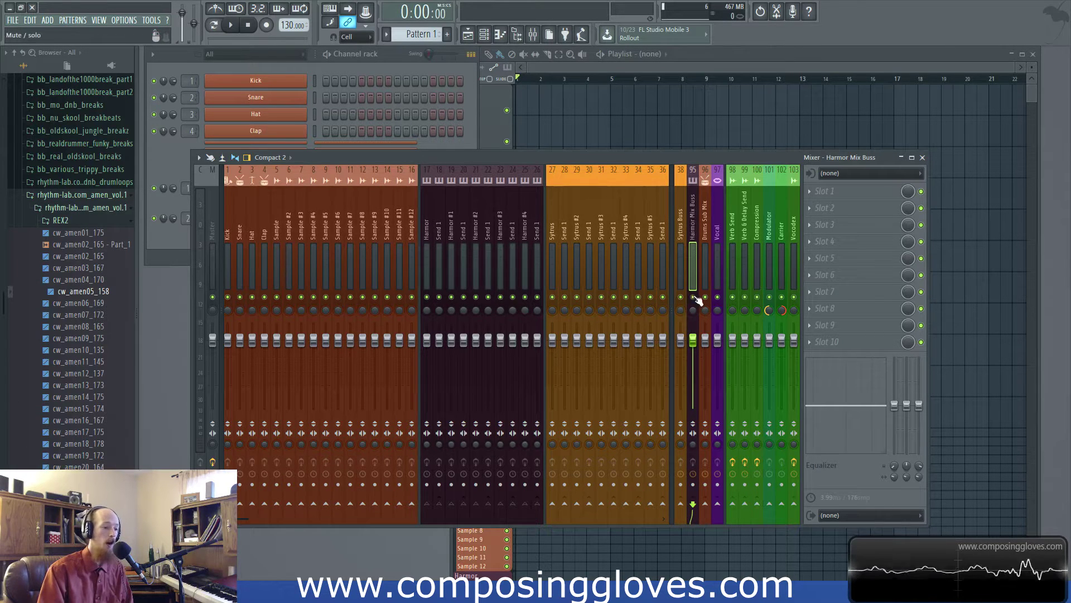
- Check the routing of the first Harmor track and its Send 1 against the Harmor Mix Buss
{"action": "left_click", "coordinate": [427, 254]}
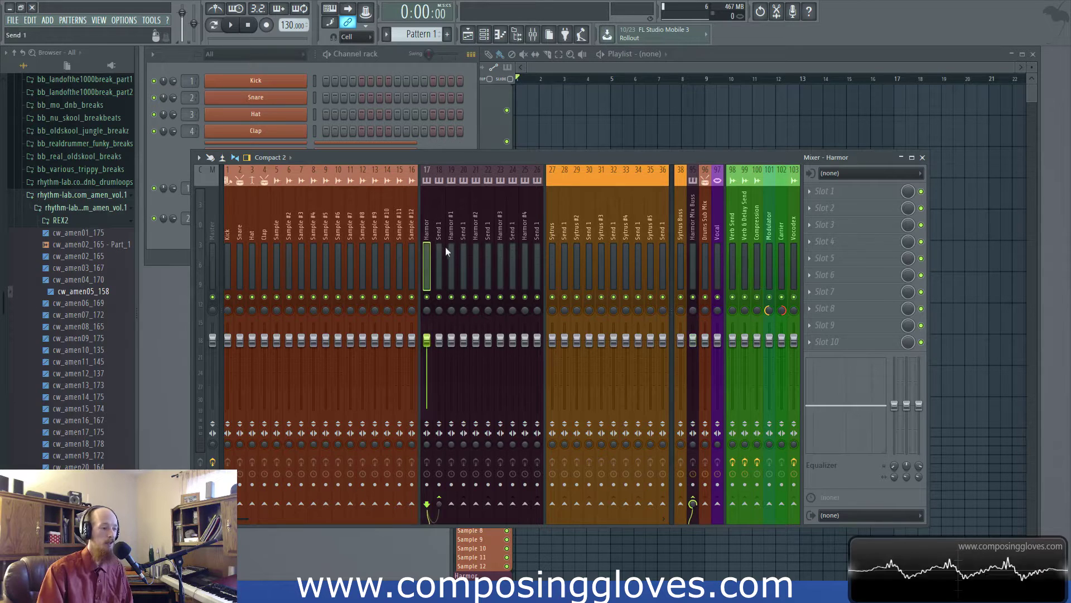
{"action": "left_click", "coordinate": [444, 247]}
{"action": "left_click", "coordinate": [463, 246]}
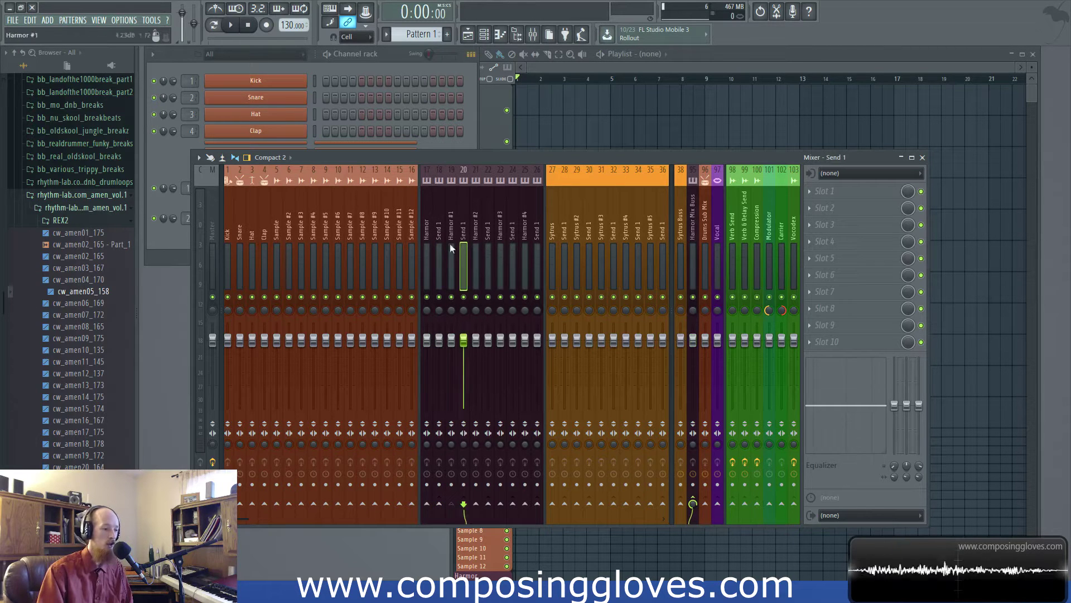
{"action": "left_click", "coordinate": [426, 238]}
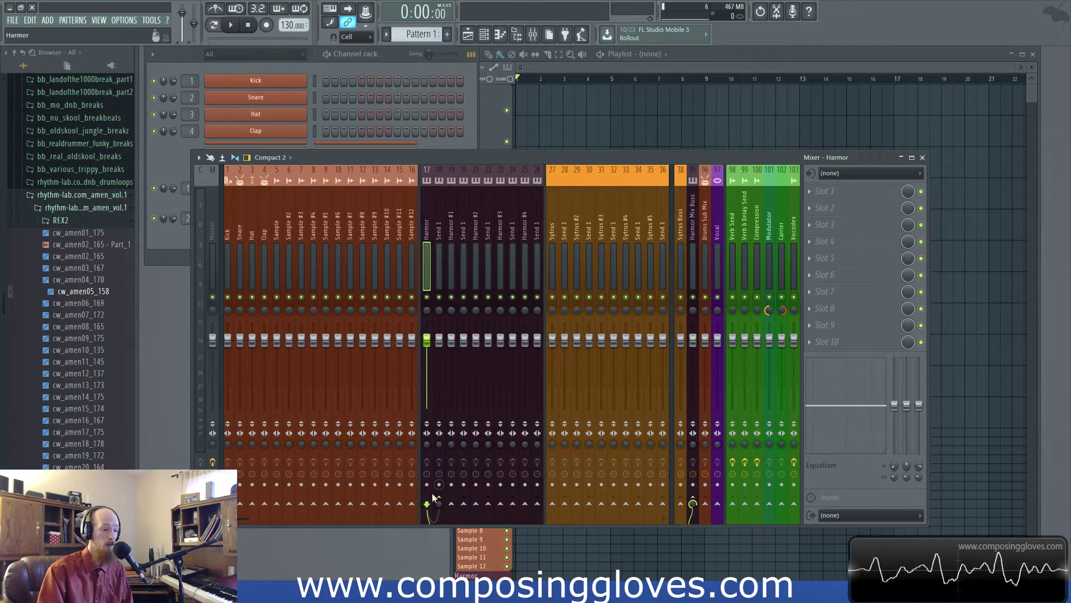
{"action": "left_click", "coordinate": [440, 239]}
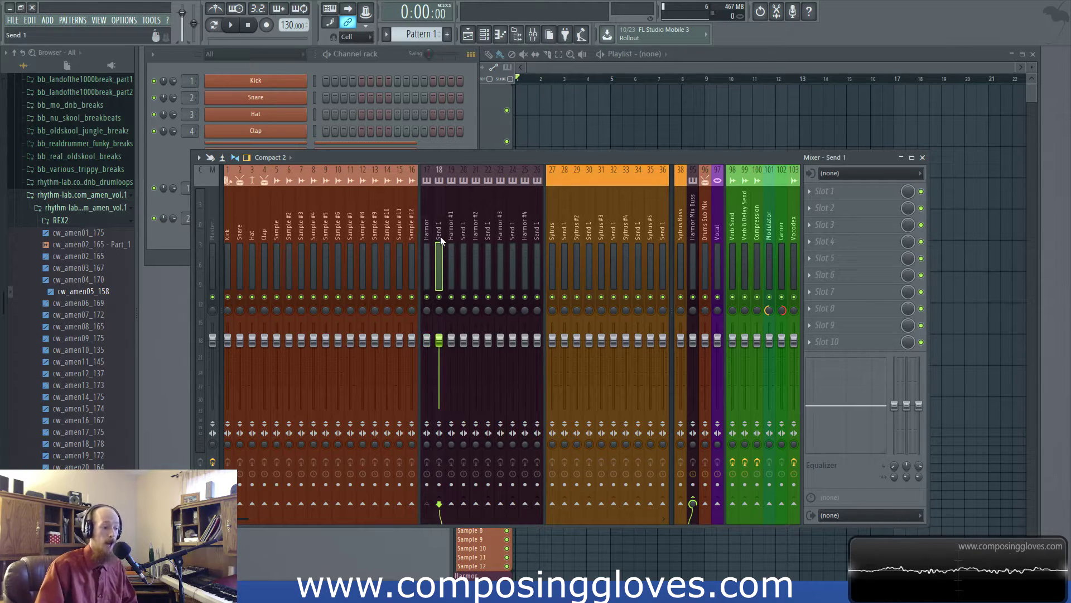
{"action": "left_click", "coordinate": [692, 229]}
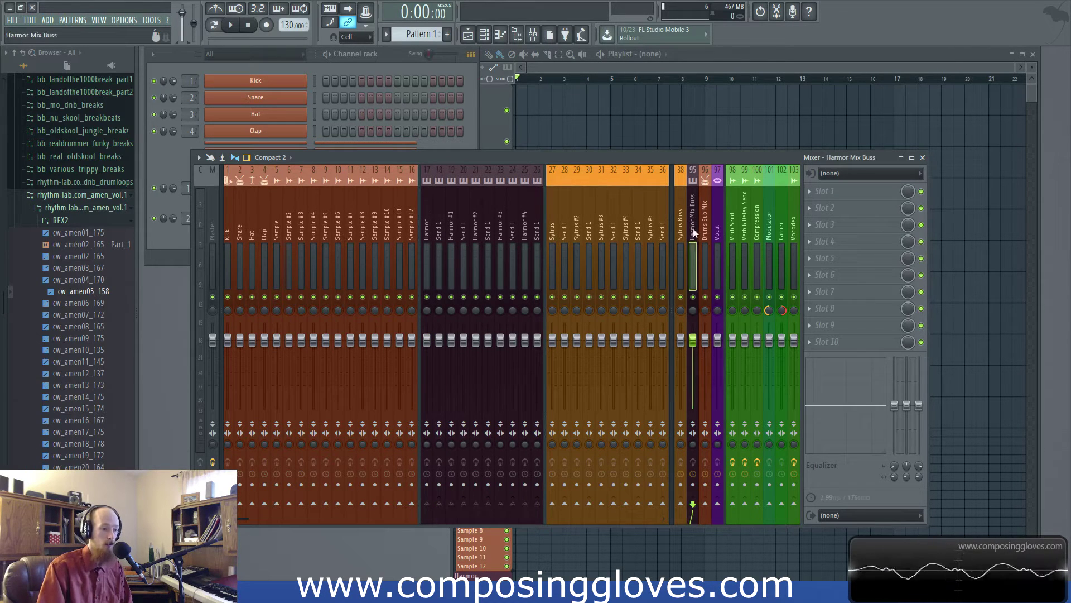
{"action": "left_click", "coordinate": [437, 254]}
{"action": "left_click", "coordinate": [431, 243]}
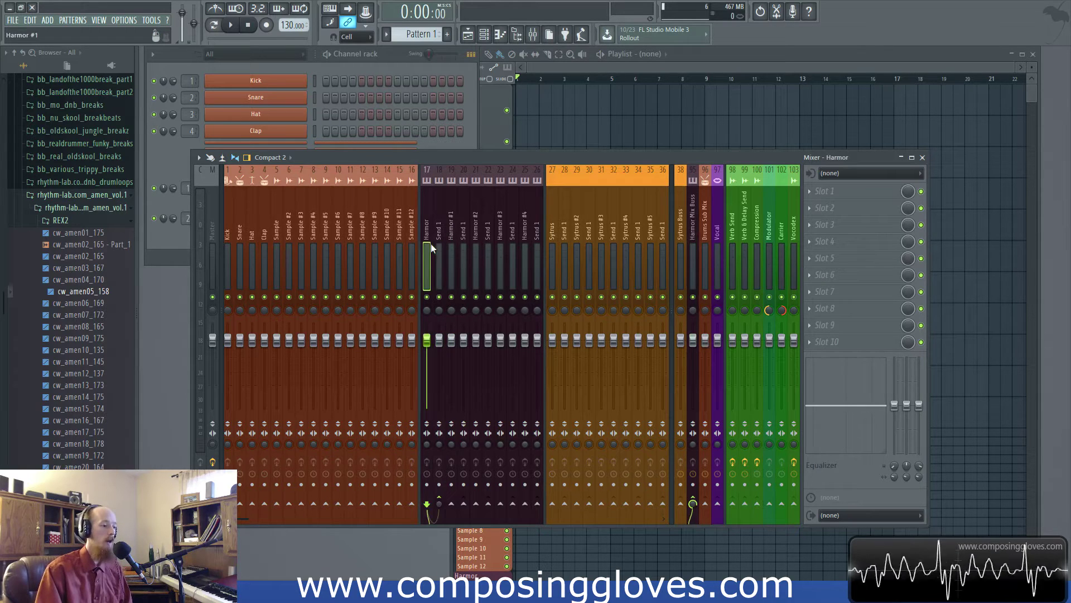
- Examine the Vocal track in the mixer and its audio input source
{"action": "left_click", "coordinate": [719, 238]}
{"action": "left_click", "coordinate": [711, 239]}
{"action": "left_click", "coordinate": [715, 238]}
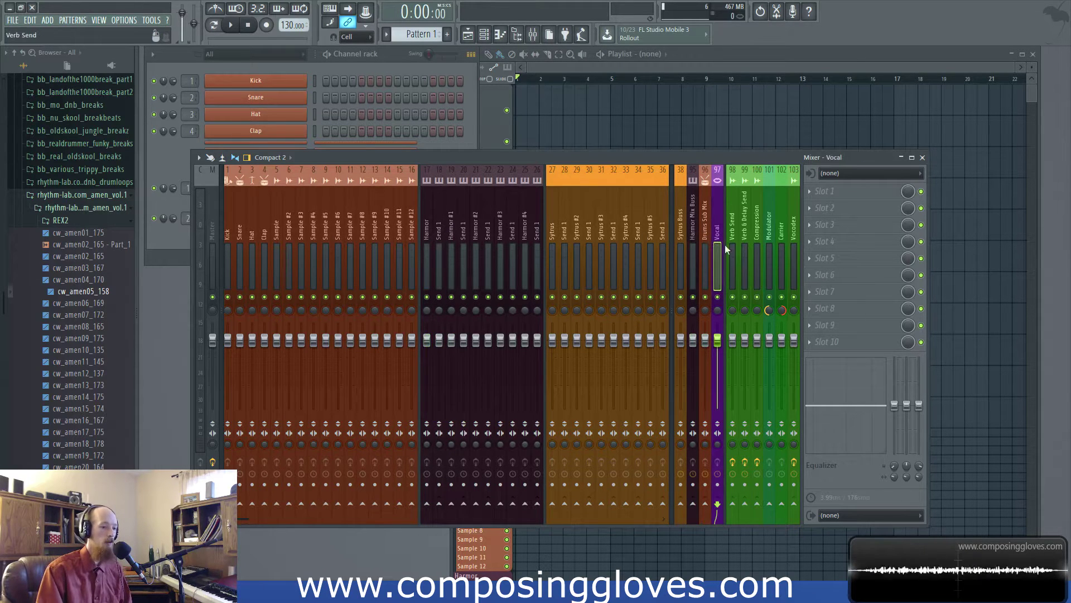
{"action": "scroll", "coordinate": [584, 261], "scroll_direction": "down", "scroll_amount": 5}
{"action": "scroll", "coordinate": [584, 260], "scroll_direction": "up", "scroll_amount": 5}
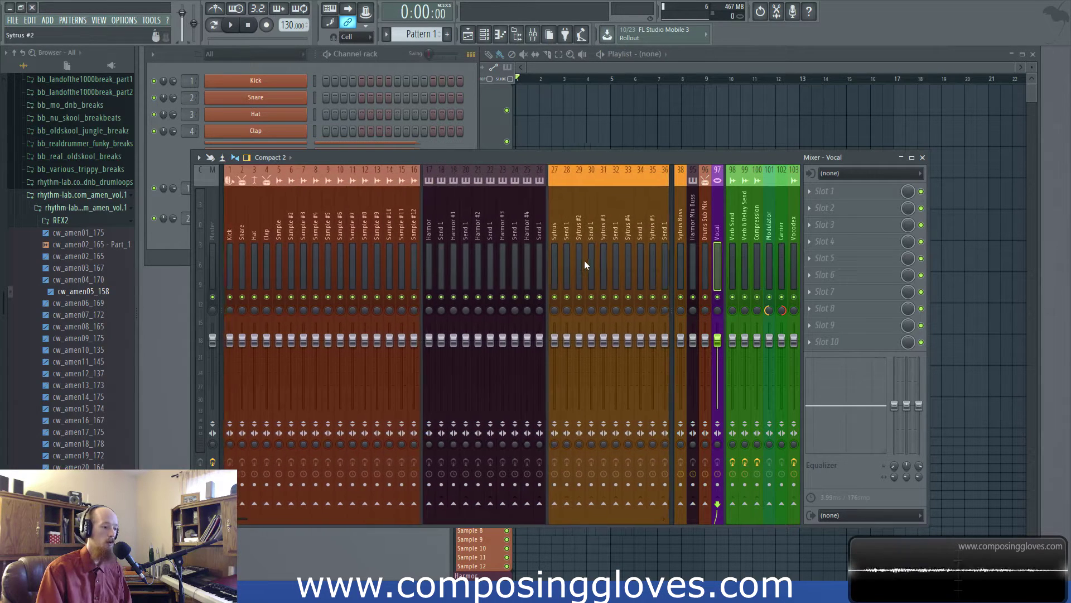
{"action": "left_click", "coordinate": [859, 174]}
{"action": "left_click", "coordinate": [712, 159]}
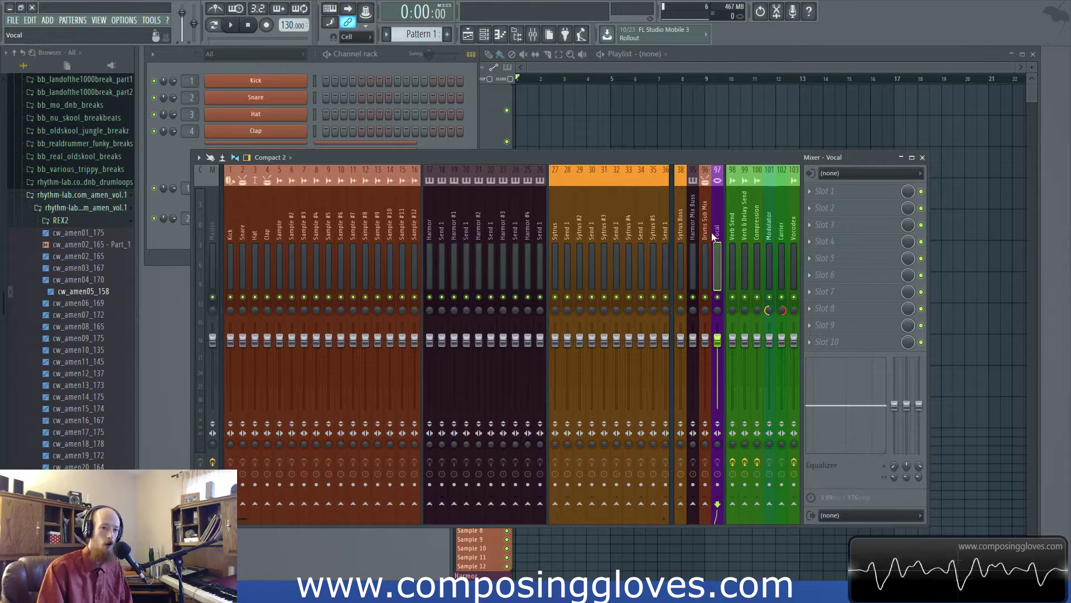
- Inspect the Drums Sub Mix track, the drum tracks and the Kick track's routing
{"action": "left_click", "coordinate": [700, 238]}
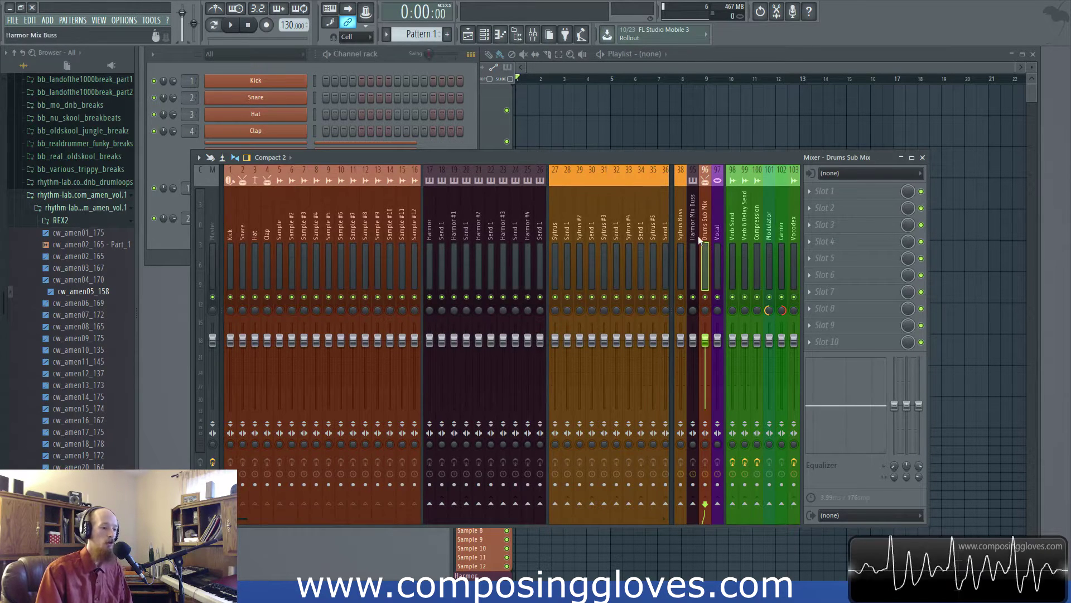
{"action": "left_click", "coordinate": [684, 236]}
{"action": "left_click", "coordinate": [273, 240]}
{"action": "left_click", "coordinate": [334, 249]}
{"action": "left_click", "coordinate": [239, 250]}
{"action": "left_click", "coordinate": [230, 248]}
{"action": "left_click", "coordinate": [155, 245]}
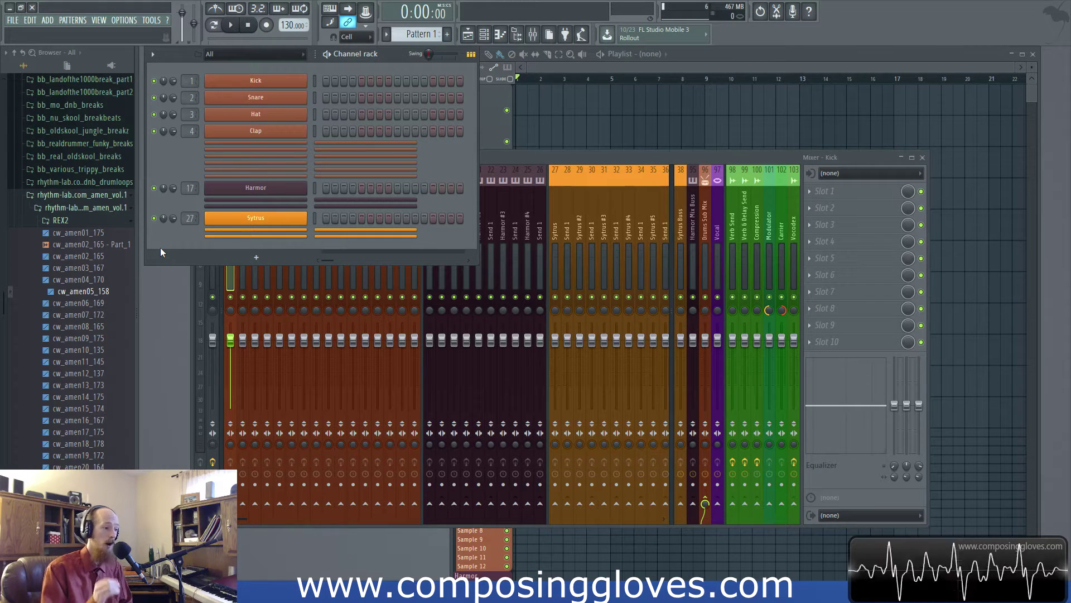
{"action": "left_click", "coordinate": [571, 156]}
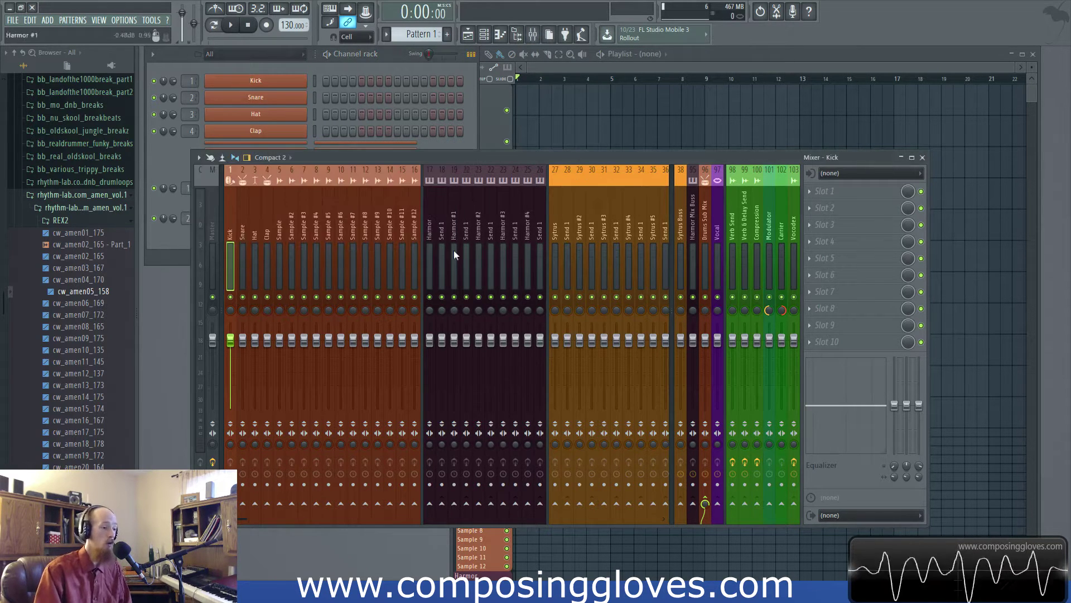
- Select the Send 1 track on insert 18 and view its routing
{"action": "left_click", "coordinate": [527, 248]}
{"action": "left_click", "coordinate": [467, 262]}
{"action": "left_click", "coordinate": [442, 268]}
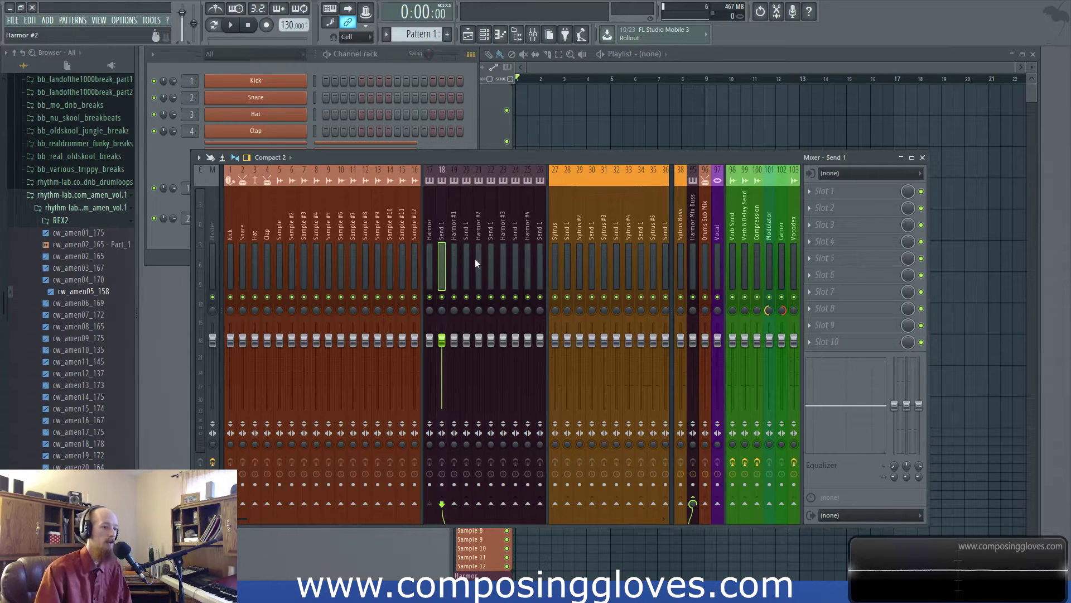
- Inspect the Modulator, Carrier and Vocodex mixer tracks and how they are routed
{"action": "left_click", "coordinate": [774, 259]}
{"action": "left_click", "coordinate": [779, 259]}
{"action": "left_click", "coordinate": [772, 262]}
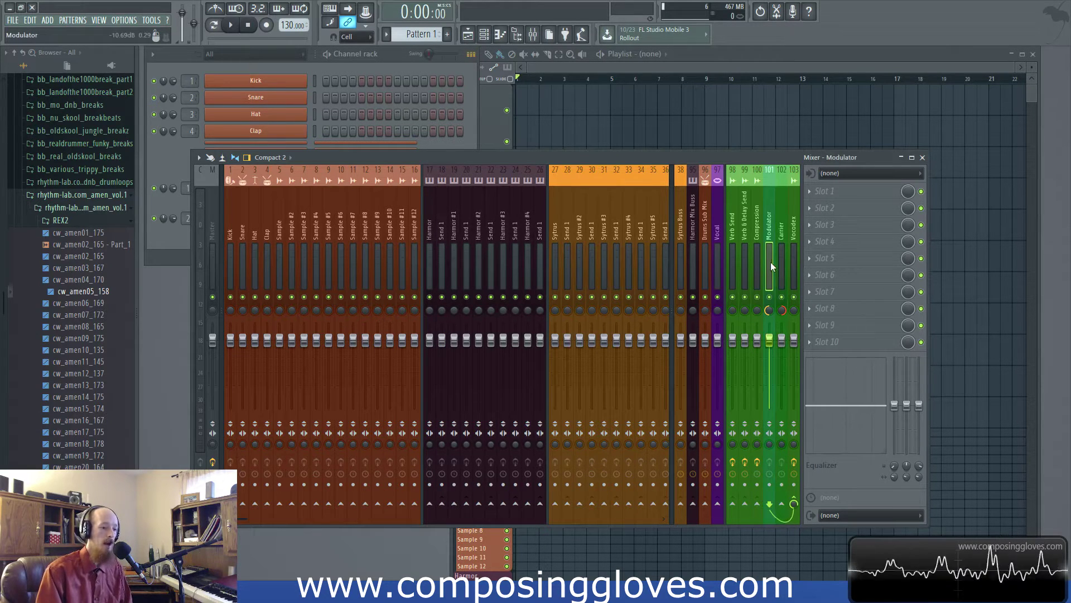
{"action": "left_click", "coordinate": [793, 242]}
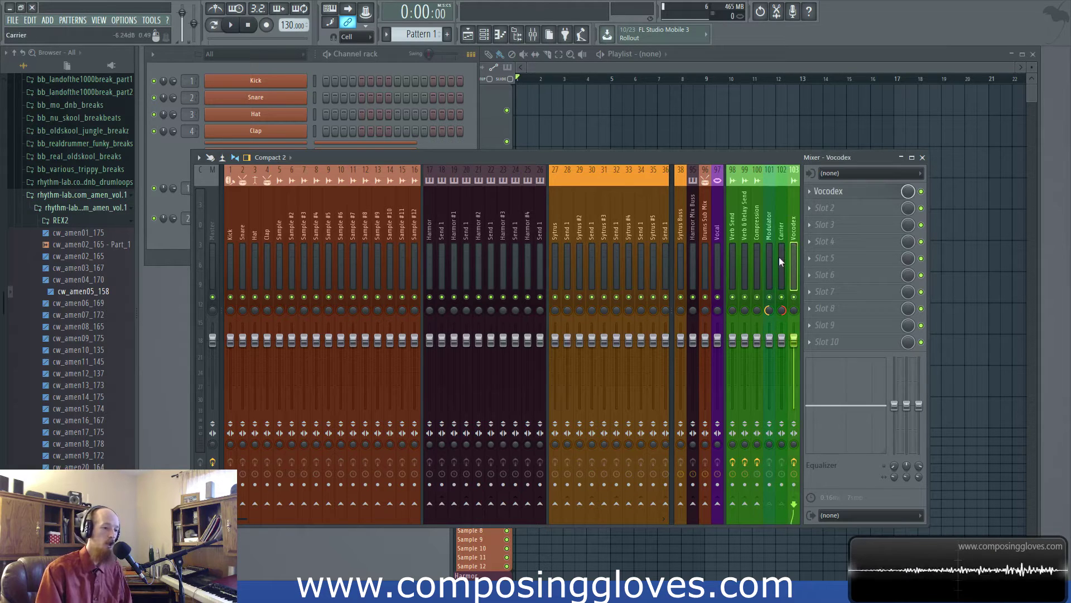
{"action": "left_click", "coordinate": [779, 257]}
{"action": "left_click", "coordinate": [766, 262]}
{"action": "left_click", "coordinate": [775, 260]}
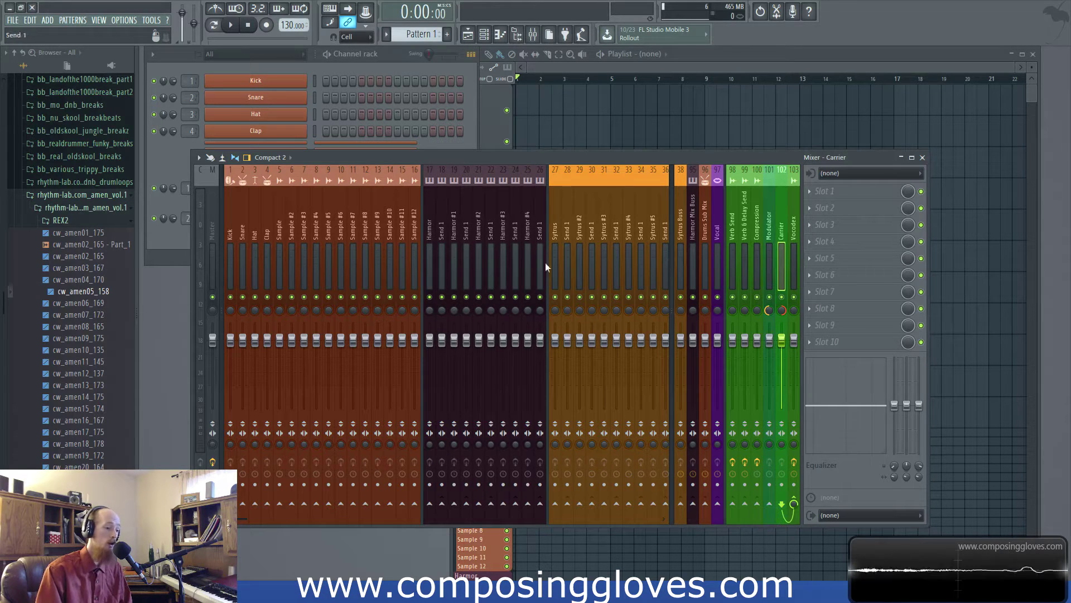
- Open the Vocodex plugin in the first effect slot of the Vocodex mixer track
{"action": "left_click", "coordinate": [465, 256]}
{"action": "left_click", "coordinate": [768, 235]}
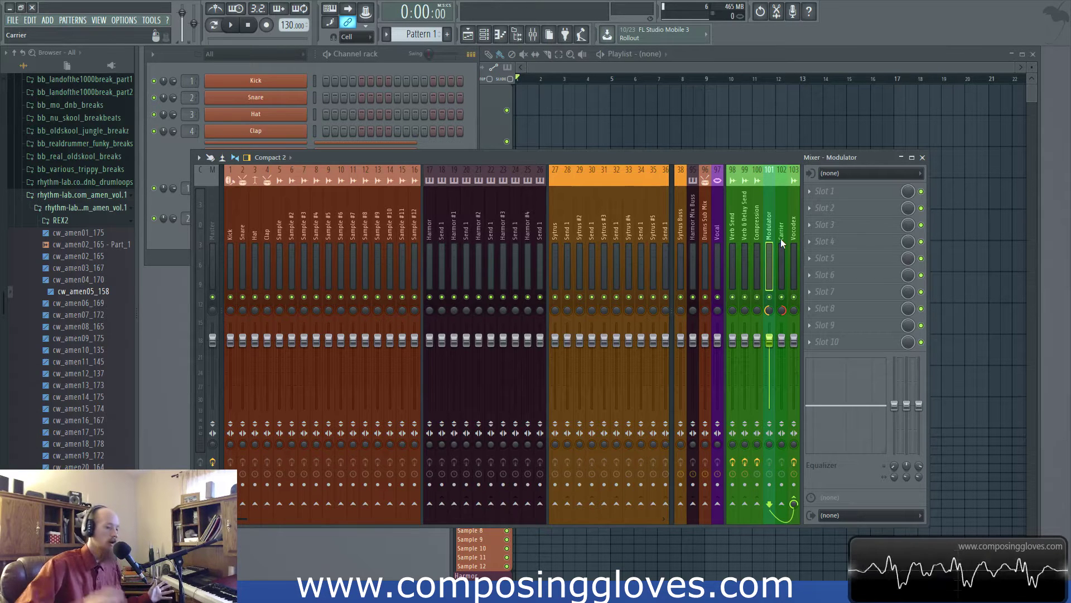
{"action": "left_click", "coordinate": [794, 231]}
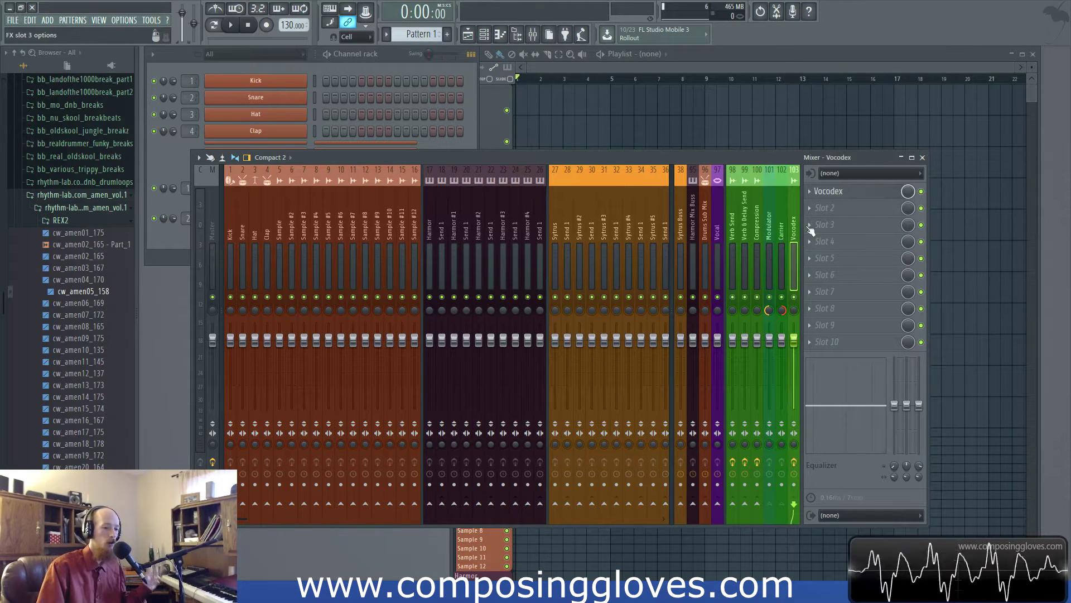
{"action": "left_click", "coordinate": [829, 191]}
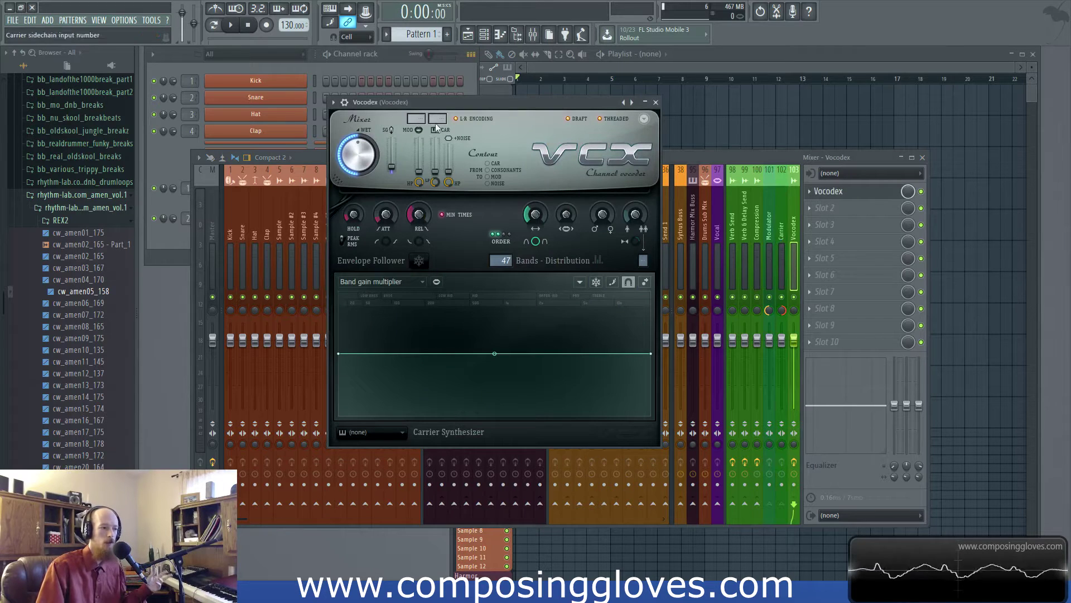
- Close the Vocodex plugin and compare how the Modulator and Carrier mixer tracks are routed
{"action": "left_click", "coordinate": [657, 103]}
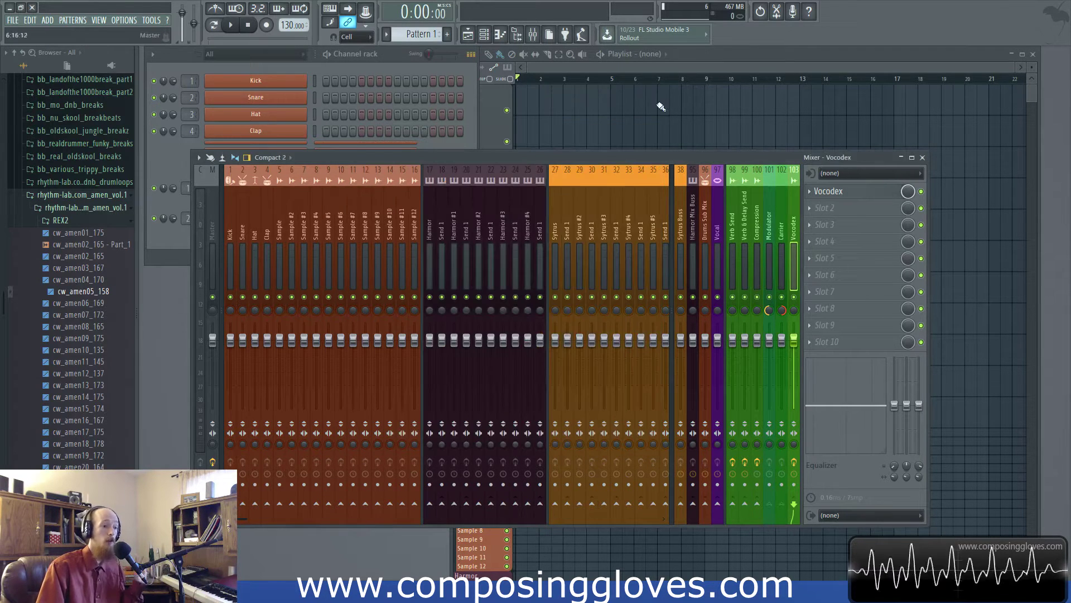
{"action": "left_click_drag", "start_coordinate": [737, 156], "coordinate": [738, 146]}
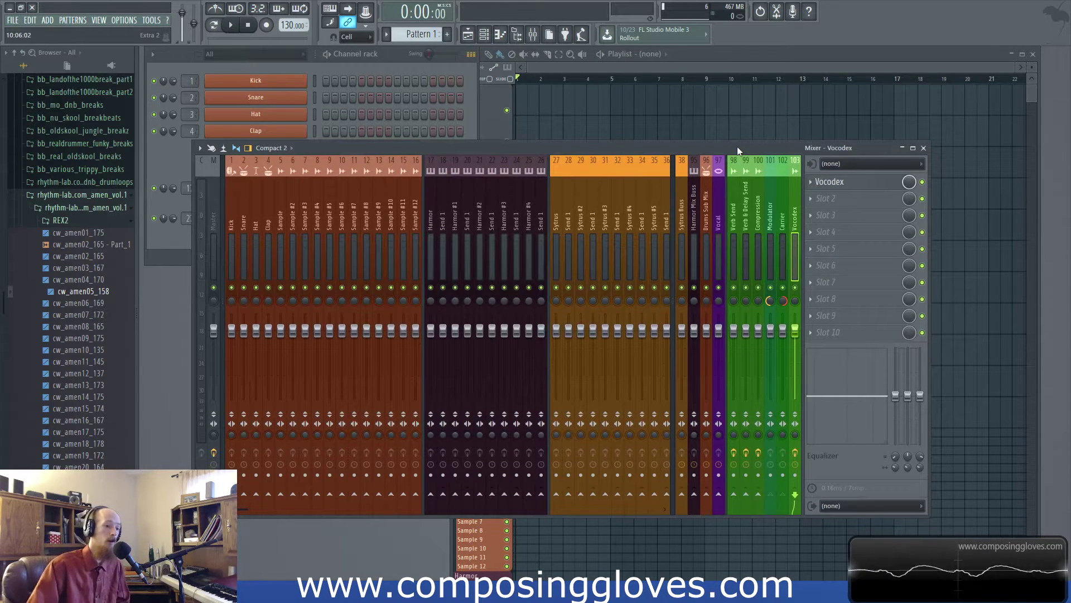
{"action": "left_click", "coordinate": [772, 226]}
{"action": "left_click_drag", "start_coordinate": [627, 147], "coordinate": [620, 167]}
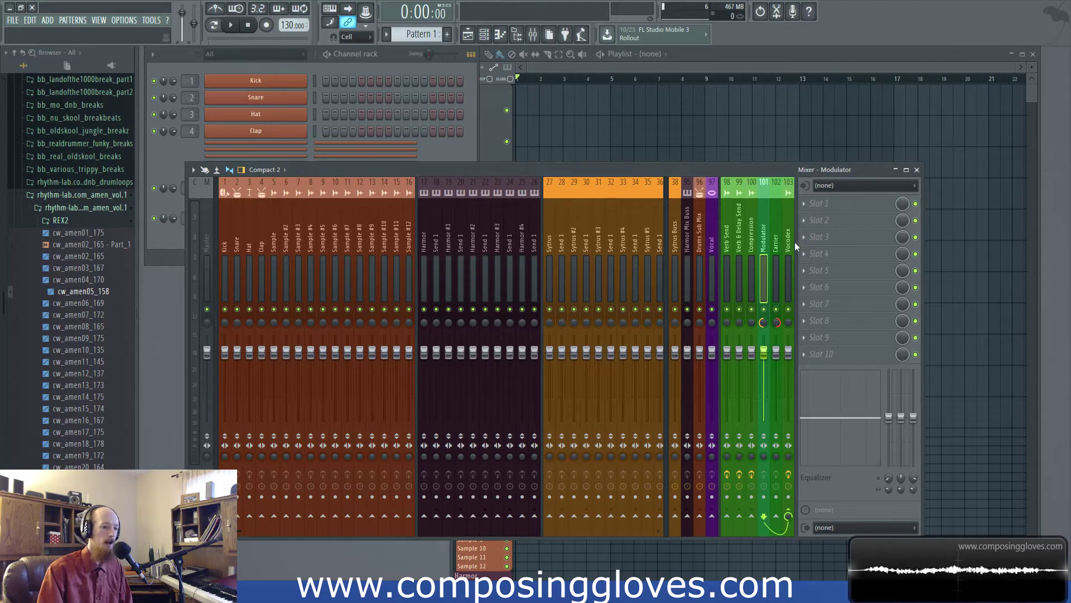
{"action": "left_click", "coordinate": [775, 248]}
{"action": "left_click", "coordinate": [764, 254]}
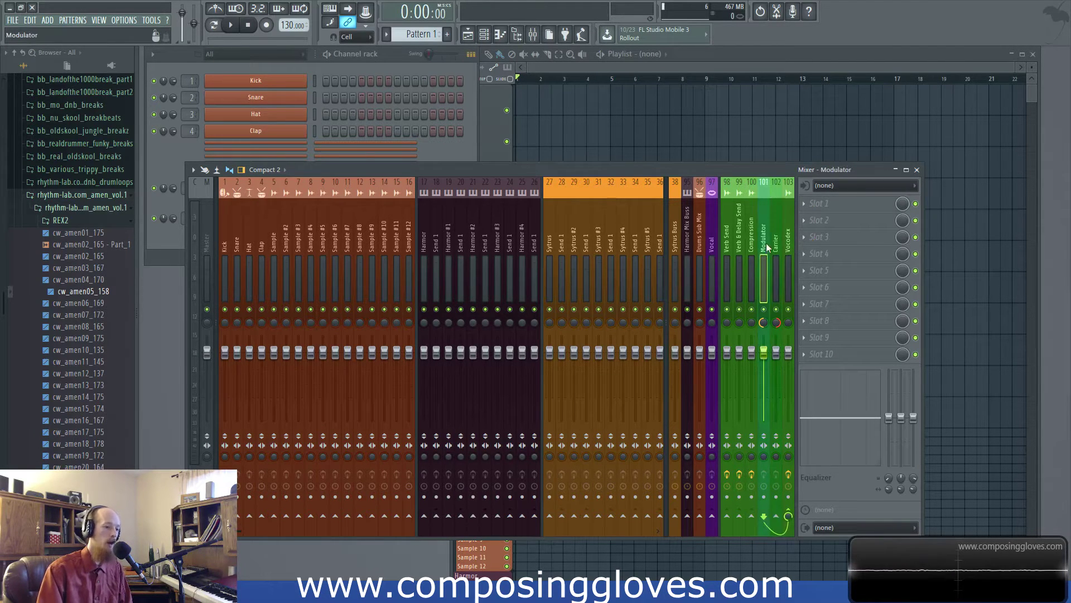
{"action": "left_click", "coordinate": [776, 249]}
{"action": "left_click", "coordinate": [742, 256]}
{"action": "left_click", "coordinate": [763, 256]}
{"action": "left_click", "coordinate": [778, 257]}
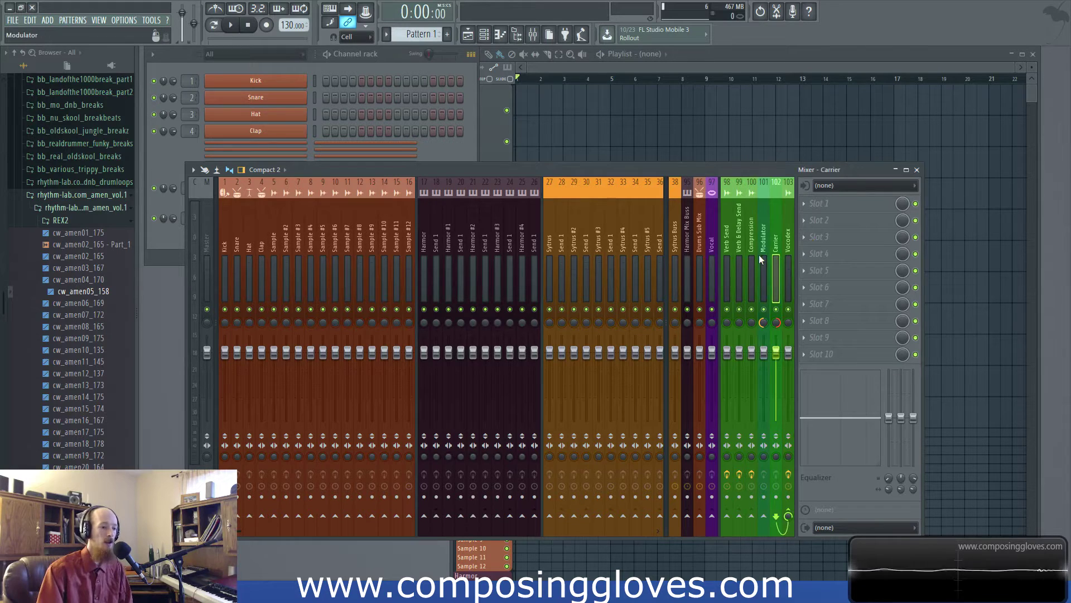
{"action": "left_click", "coordinate": [762, 256]}
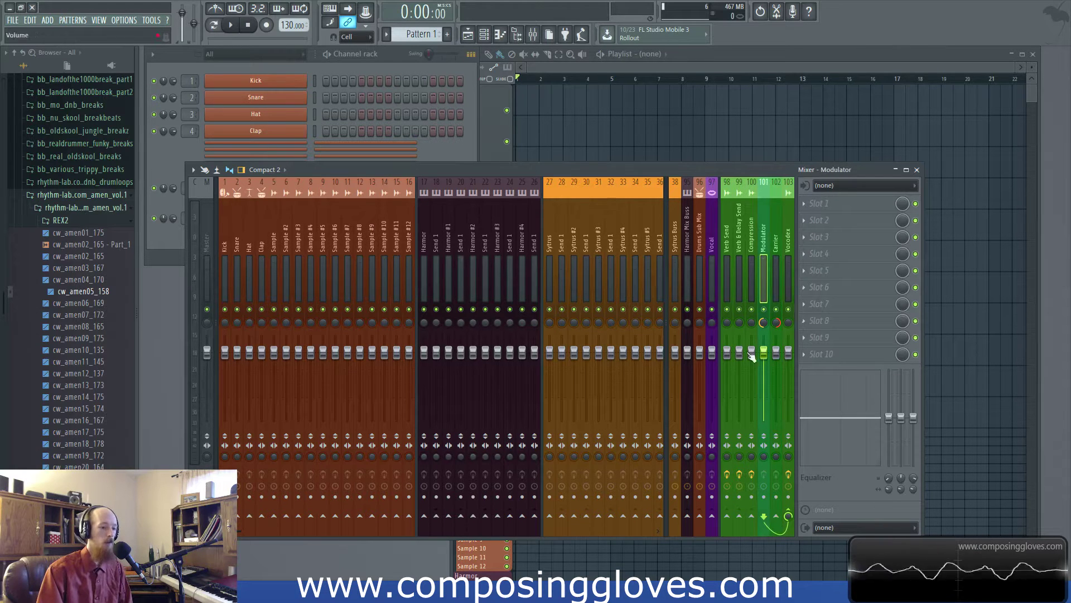
- View the Harmor #1 track's routing and the effects on the Vocodex, Verb Send and Verb & Delay Send tracks
{"action": "left_click", "coordinate": [444, 267]}
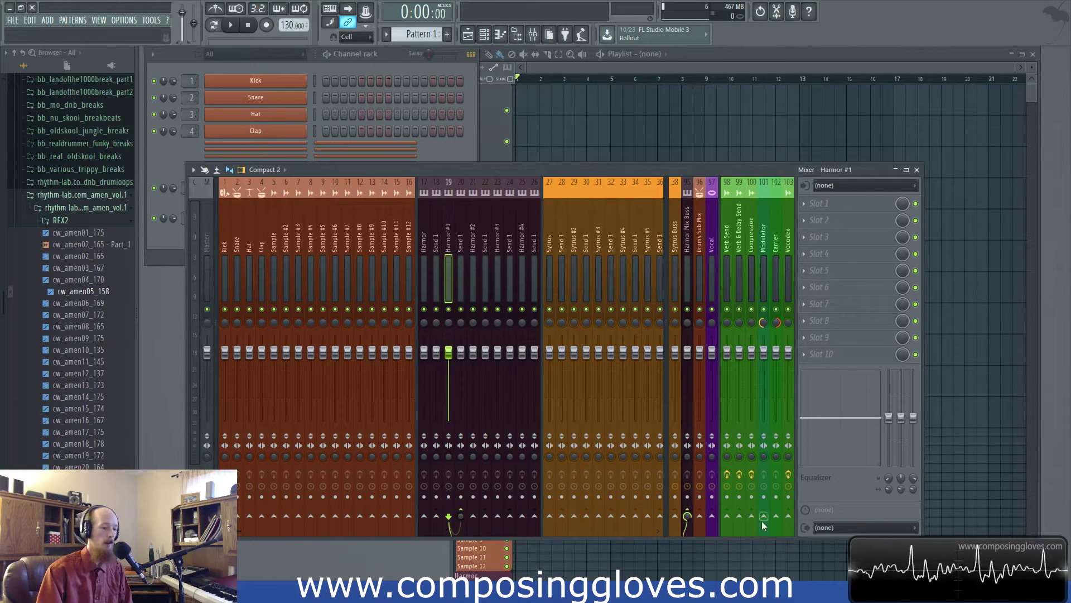
{"action": "left_click", "coordinate": [784, 263]}
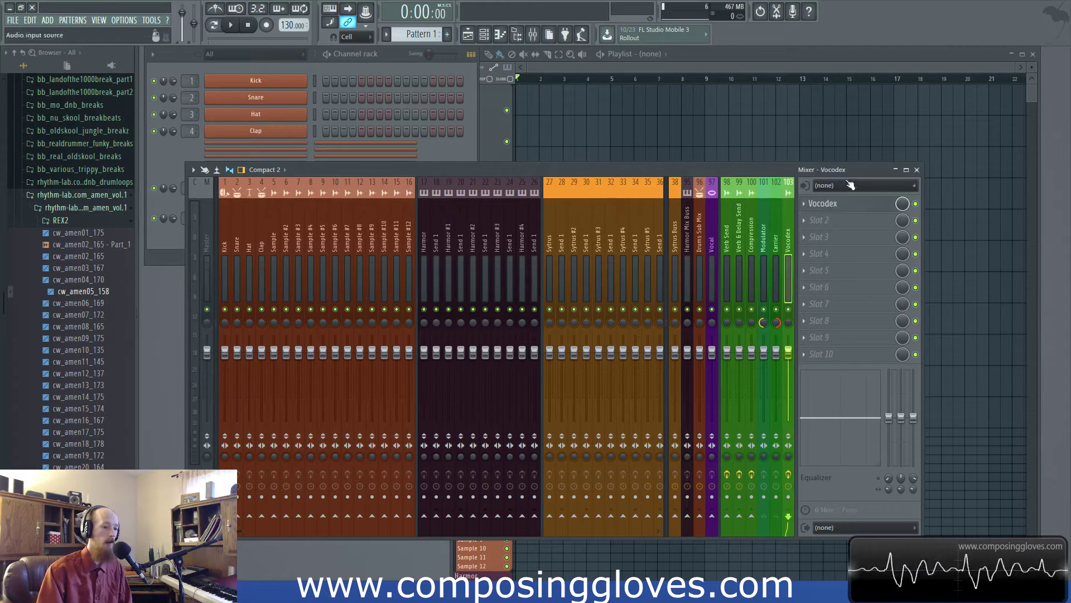
{"action": "left_click", "coordinate": [728, 241]}
{"action": "left_click", "coordinate": [740, 239]}
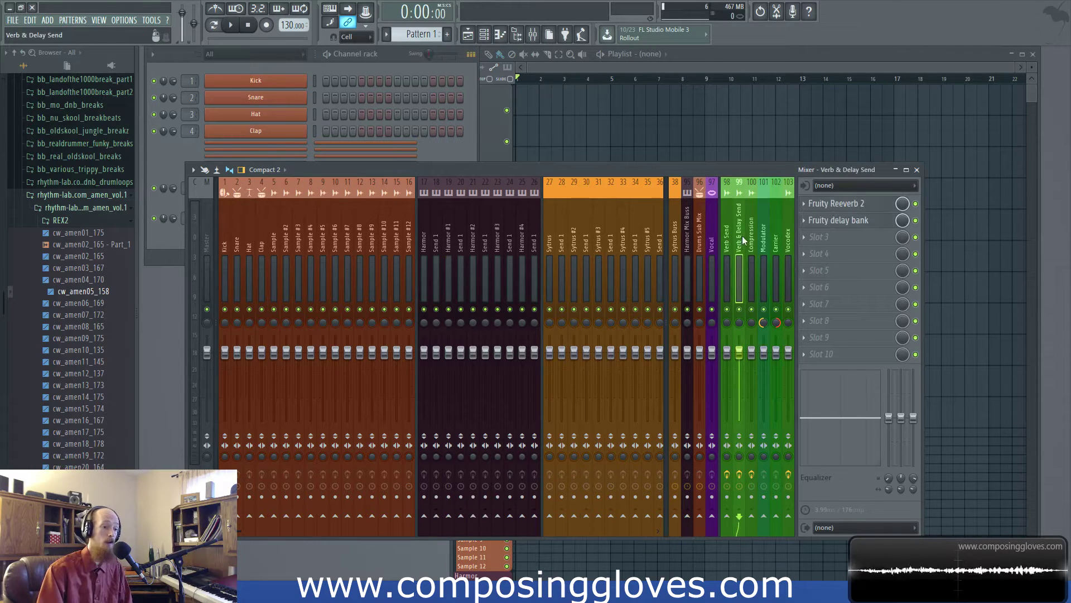
- Look through the playlist's Extra tracks and its Drums, Harmor and Sytrus track groups
{"action": "left_click", "coordinate": [712, 68]}
{"action": "scroll", "coordinate": [600, 252], "scroll_direction": "down", "scroll_amount": 10}
{"action": "scroll", "coordinate": [600, 251], "scroll_direction": "down", "scroll_amount": 5}
{"action": "scroll", "coordinate": [598, 263], "scroll_direction": "up", "scroll_amount": 8}
{"action": "scroll", "coordinate": [600, 263], "scroll_direction": "up", "scroll_amount": 6}
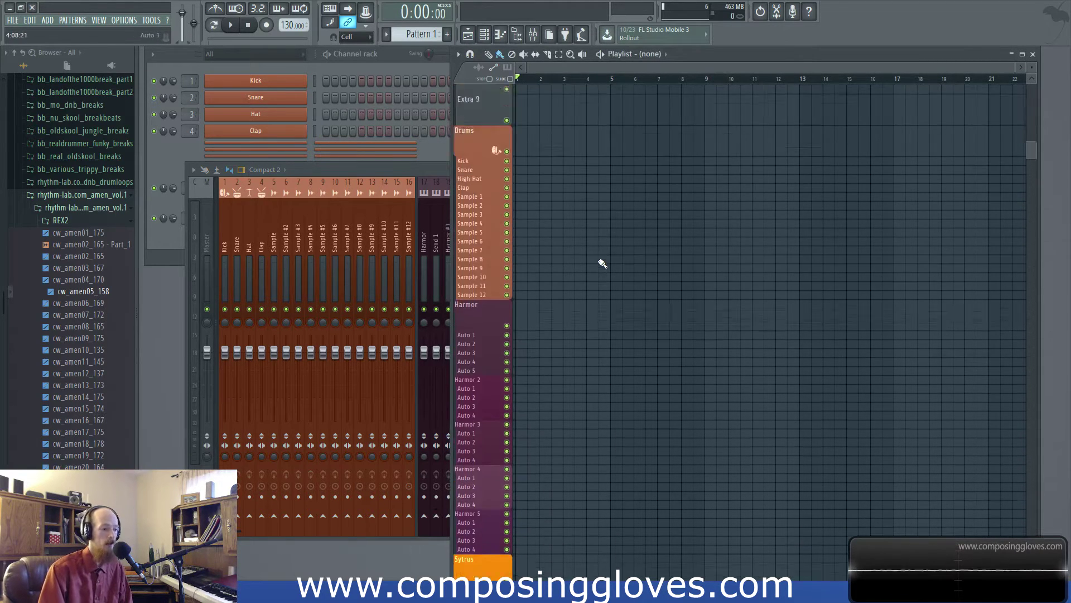
{"action": "scroll", "coordinate": [627, 254], "scroll_direction": "down", "scroll_amount": 6}
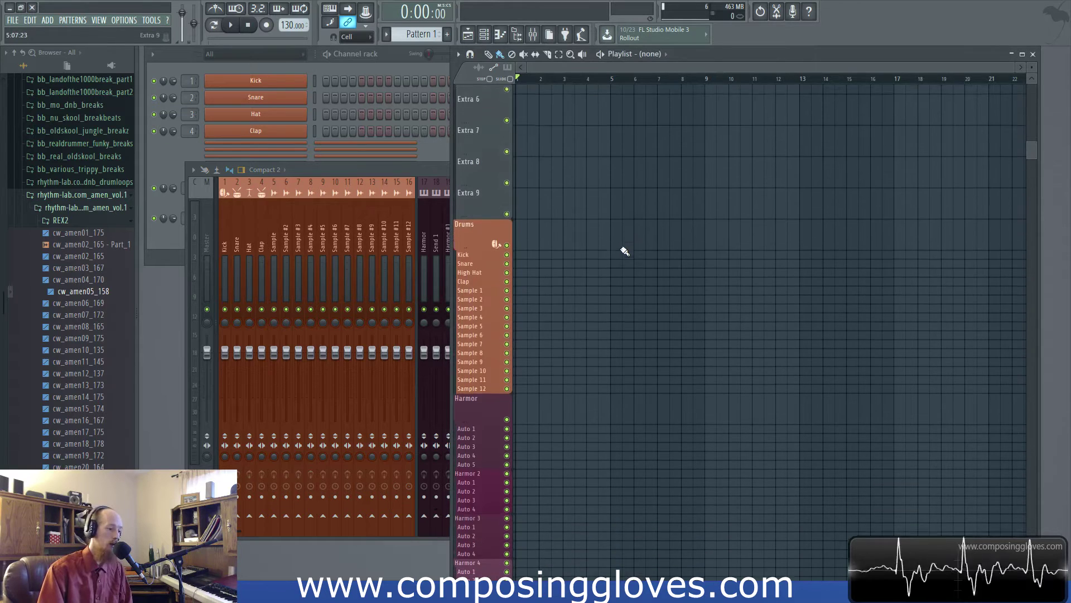
{"action": "scroll", "coordinate": [624, 252], "scroll_direction": "up", "scroll_amount": 6}
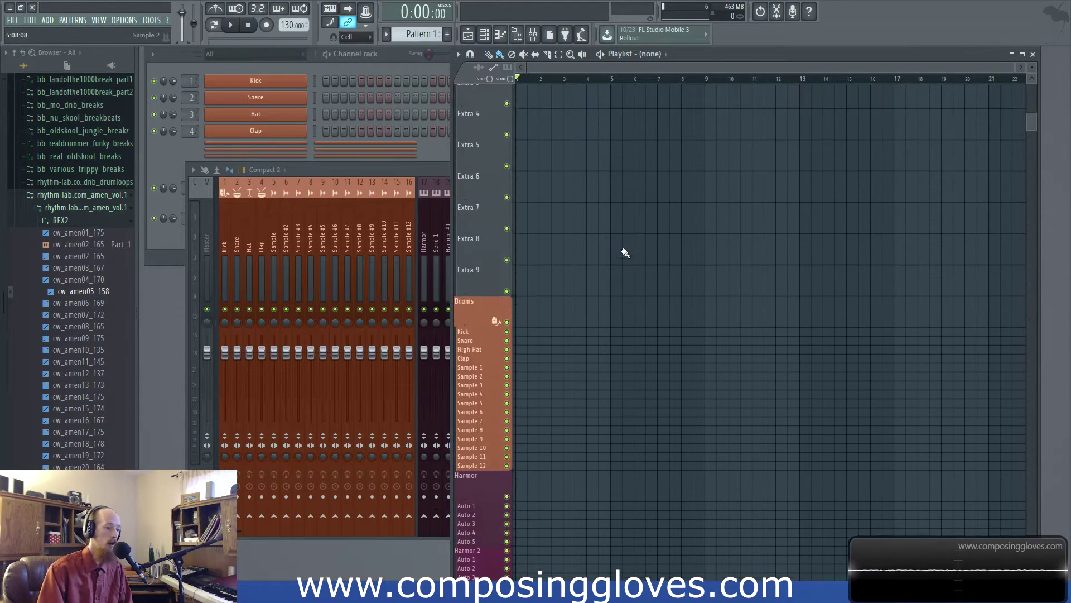
{"action": "left_click_drag", "start_coordinate": [529, 106], "coordinate": [734, 374]}
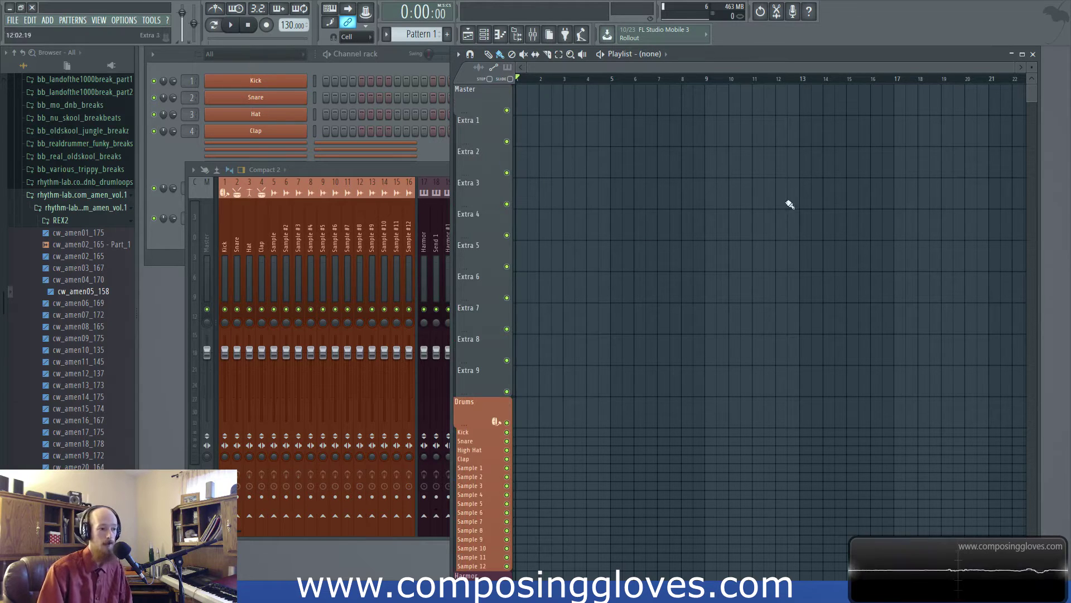
{"action": "scroll", "coordinate": [738, 262], "scroll_direction": "down", "scroll_amount": 4}
{"action": "left_click_drag", "start_coordinate": [565, 106], "coordinate": [784, 318]}
{"action": "scroll", "coordinate": [552, 306], "scroll_direction": "up", "scroll_amount": 6}
- Create a new project from the Composing Gloves "CG Scoring Template" without saving the current project
{"action": "left_click", "coordinate": [350, 60]}
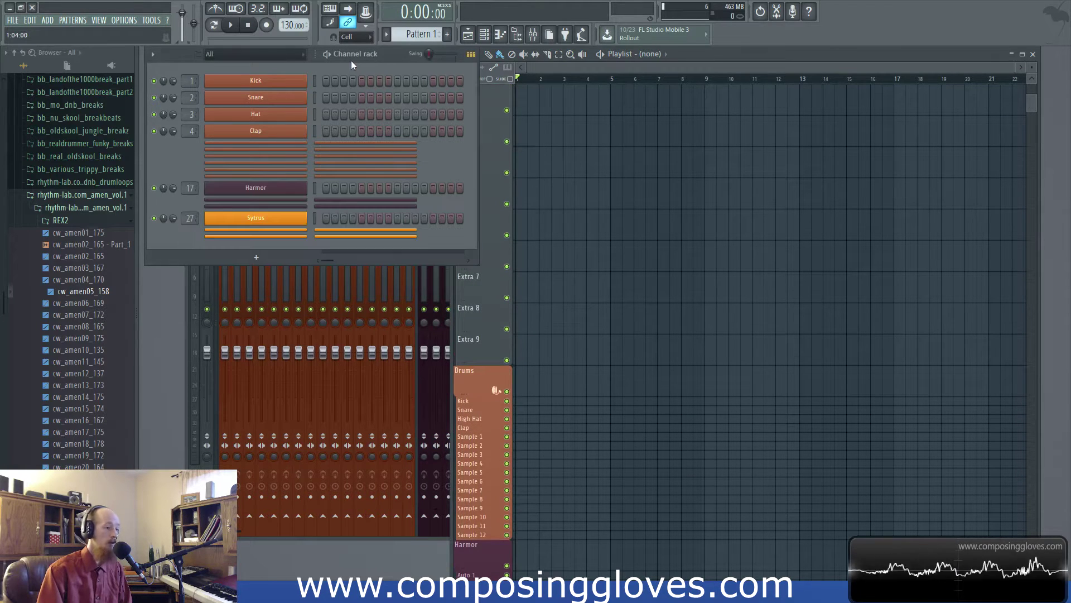
{"action": "left_click", "coordinate": [12, 20]}
{"action": "left_click", "coordinate": [12, 20]}
{"action": "left_click", "coordinate": [13, 20]}
{"action": "mouse_move", "coordinate": [67, 43]}
{"action": "mouse_move", "coordinate": [214, 44]}
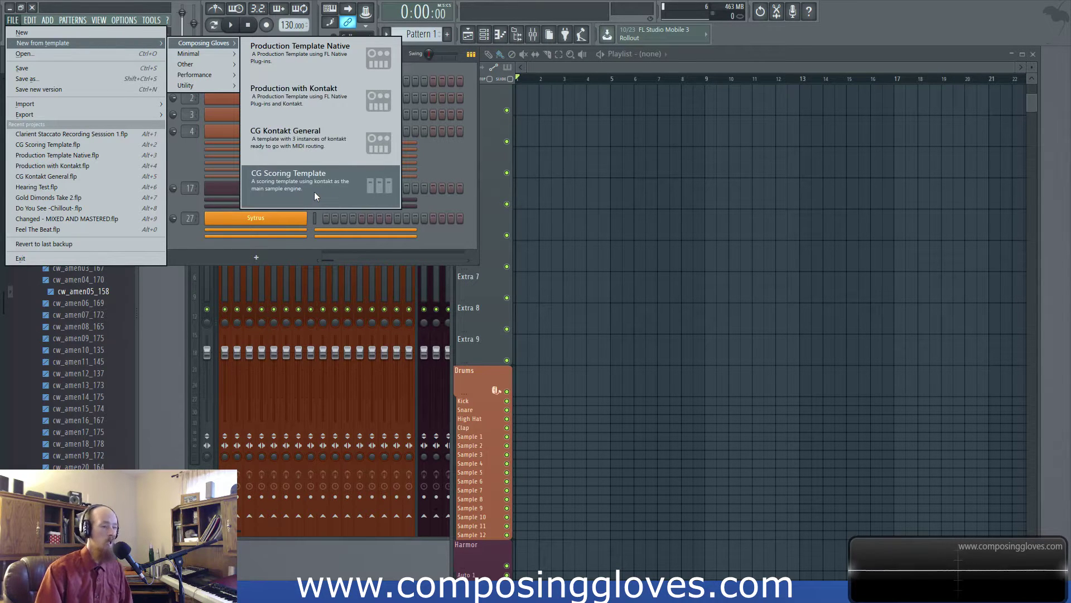
{"action": "left_click", "coordinate": [285, 185]}
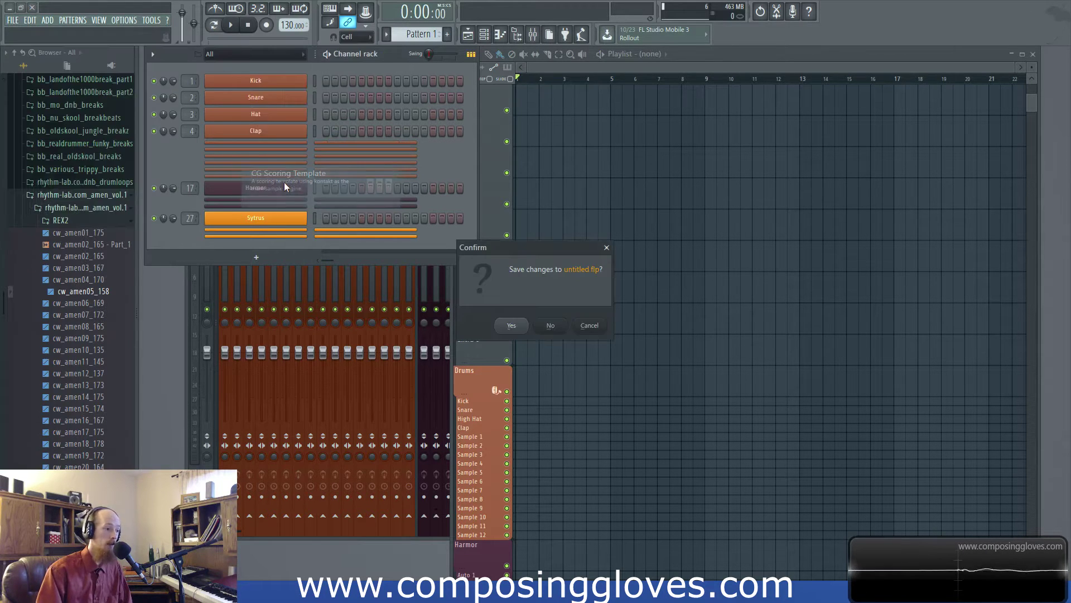
{"action": "left_click", "coordinate": [553, 330]}
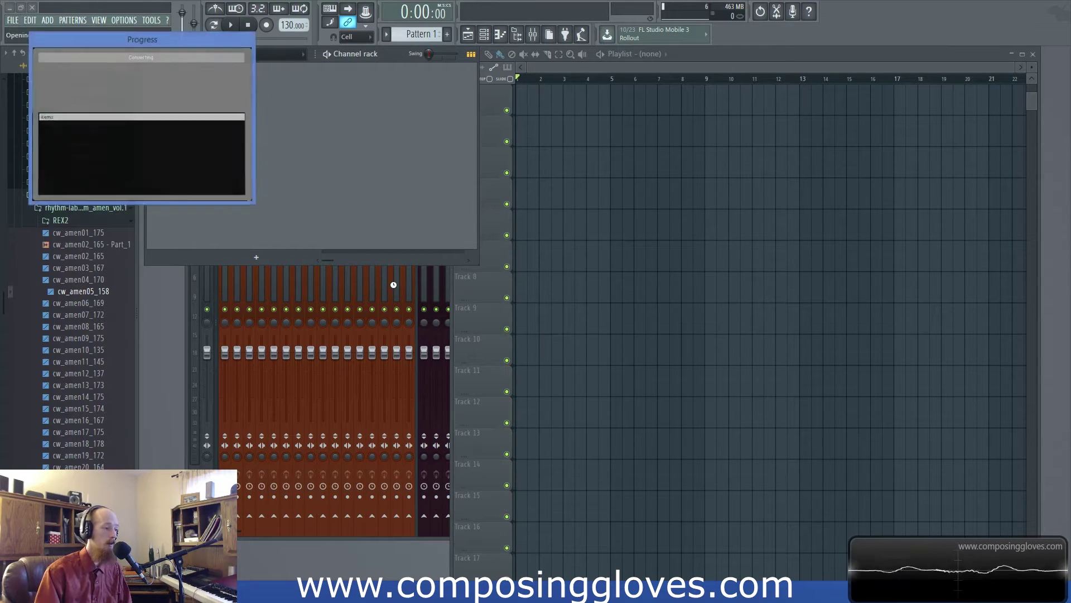
- Look through the scoring template's instrument channels and check the Kick channel's sampler settings
{"action": "scroll", "coordinate": [394, 236], "scroll_direction": "down", "scroll_amount": 3}
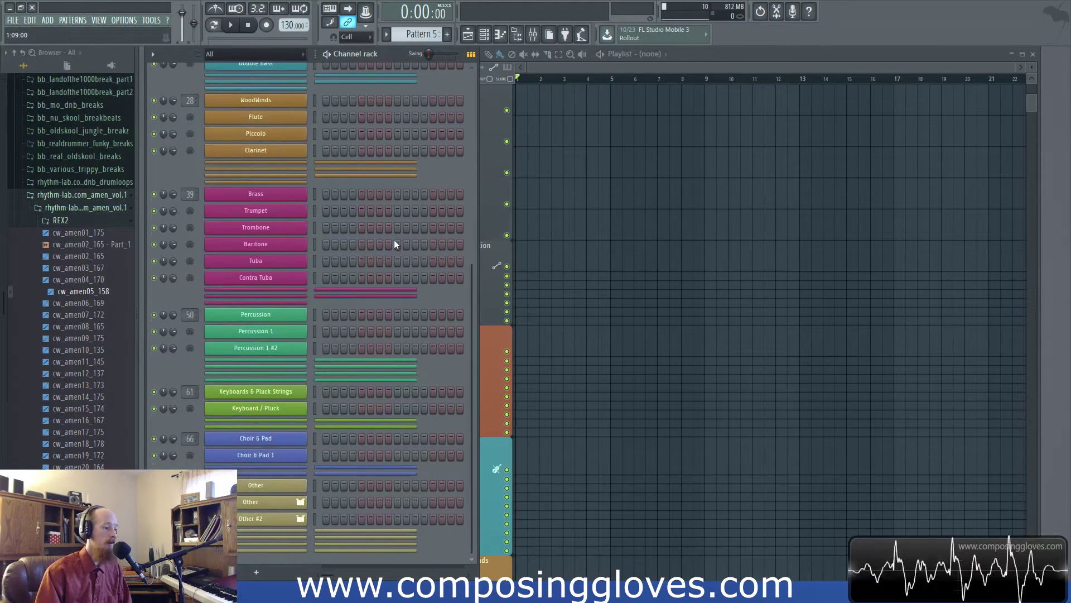
{"action": "scroll", "coordinate": [397, 268], "scroll_direction": "up", "scroll_amount": 3}
{"action": "scroll", "coordinate": [279, 135], "scroll_direction": "down", "scroll_amount": 3}
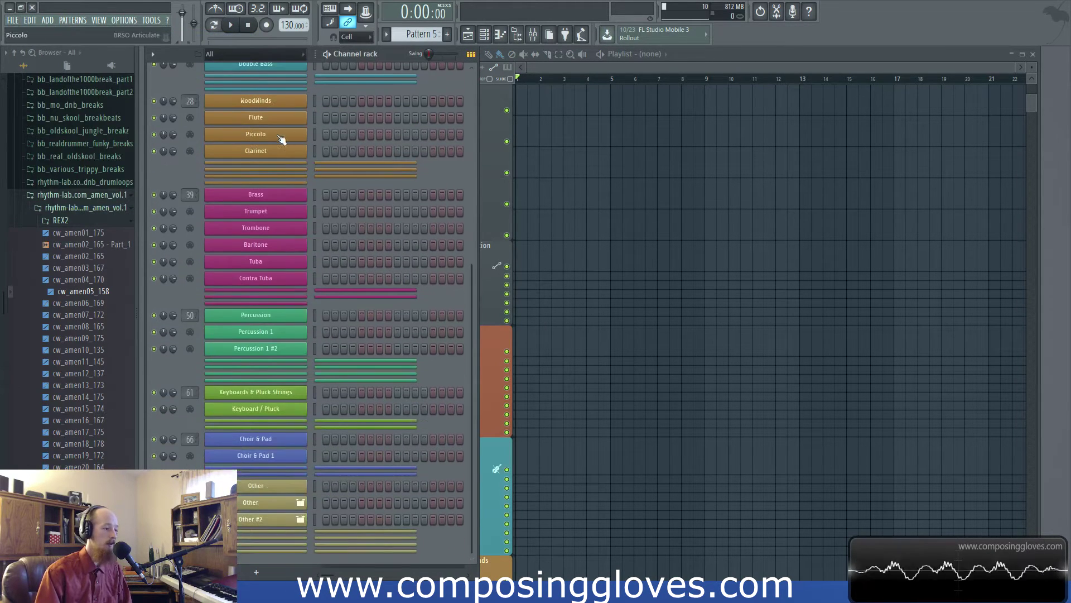
{"action": "scroll", "coordinate": [302, 205], "scroll_direction": "up", "scroll_amount": 4}
{"action": "left_click", "coordinate": [302, 84]}
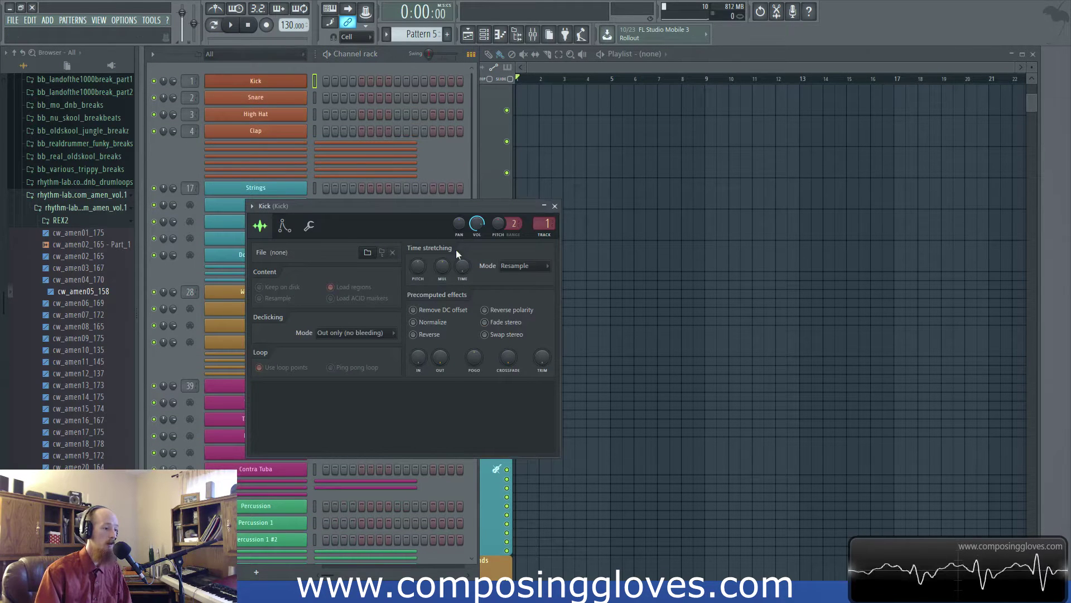
{"action": "left_click", "coordinate": [246, 82]}
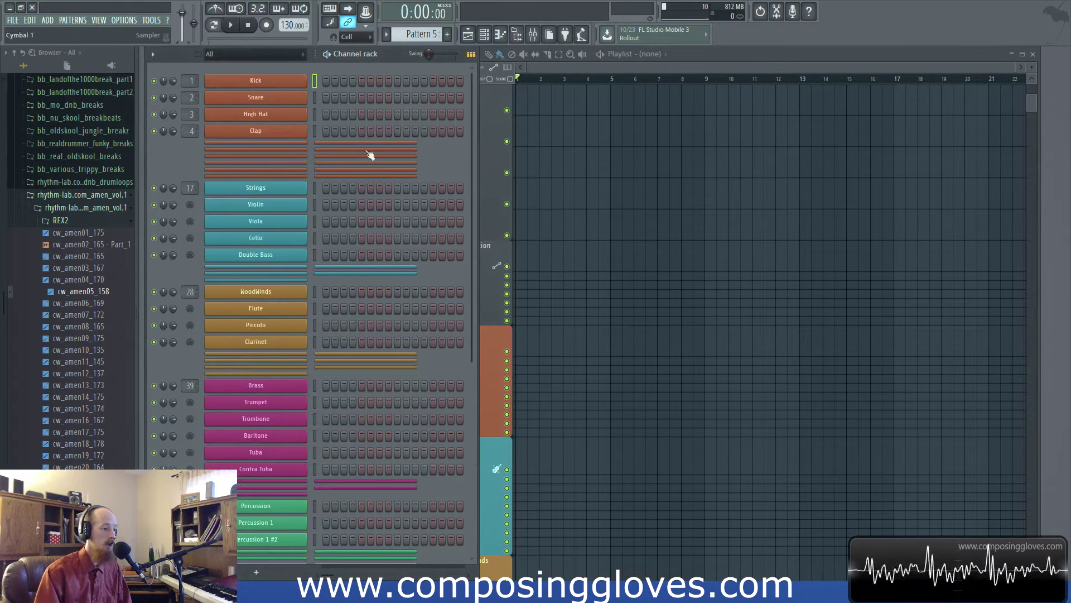
- View the scoring template's mixer tracks and return to the channel rack
{"action": "left_click", "coordinate": [533, 34]}
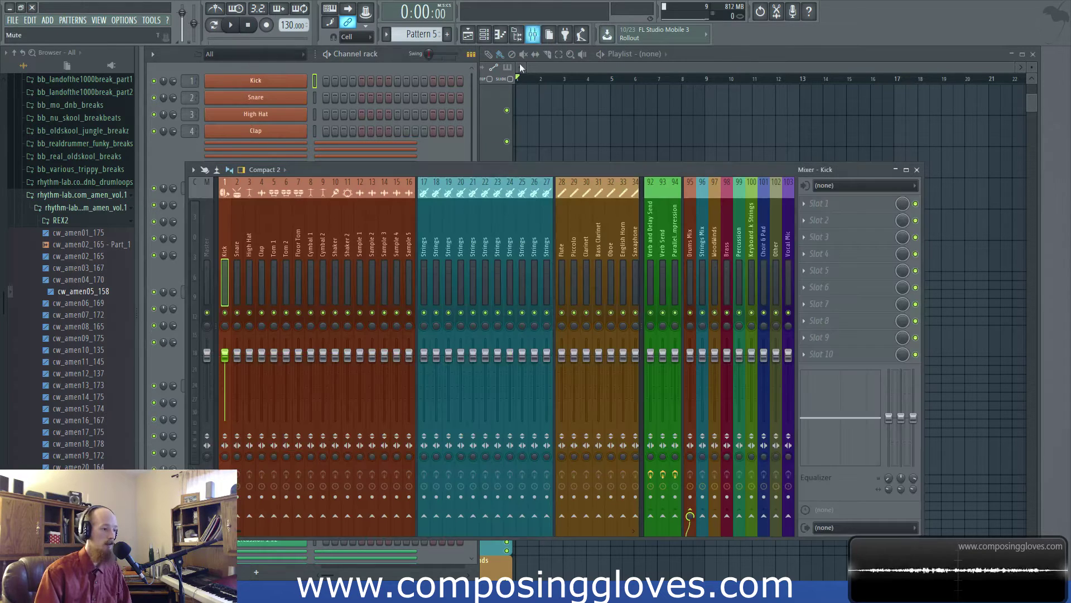
{"action": "left_click", "coordinate": [356, 63]}
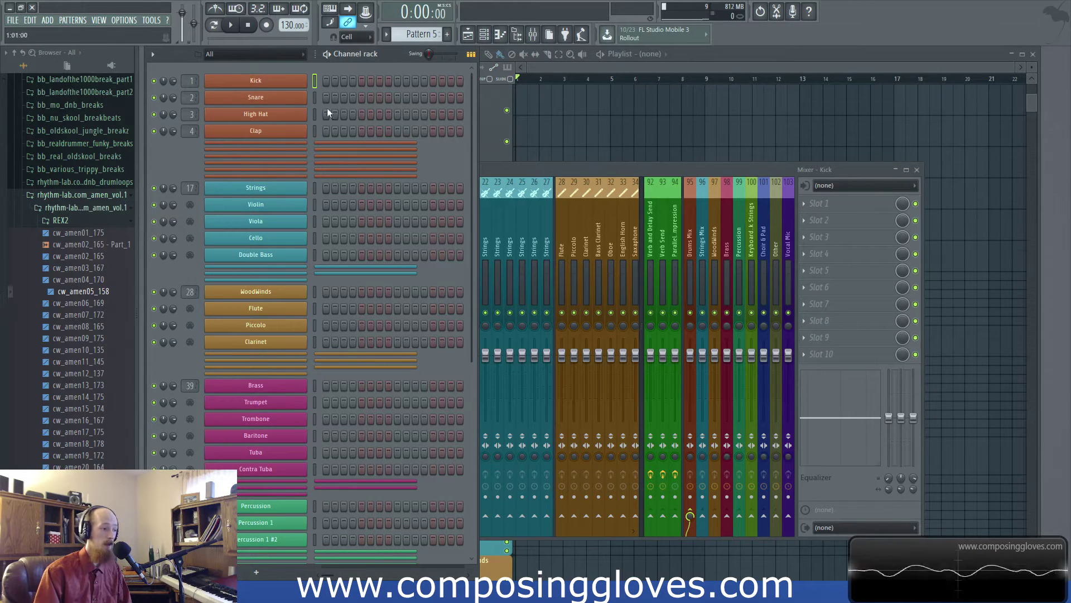
{"action": "scroll", "coordinate": [133, 306], "scroll_direction": "up", "scroll_amount": 10}
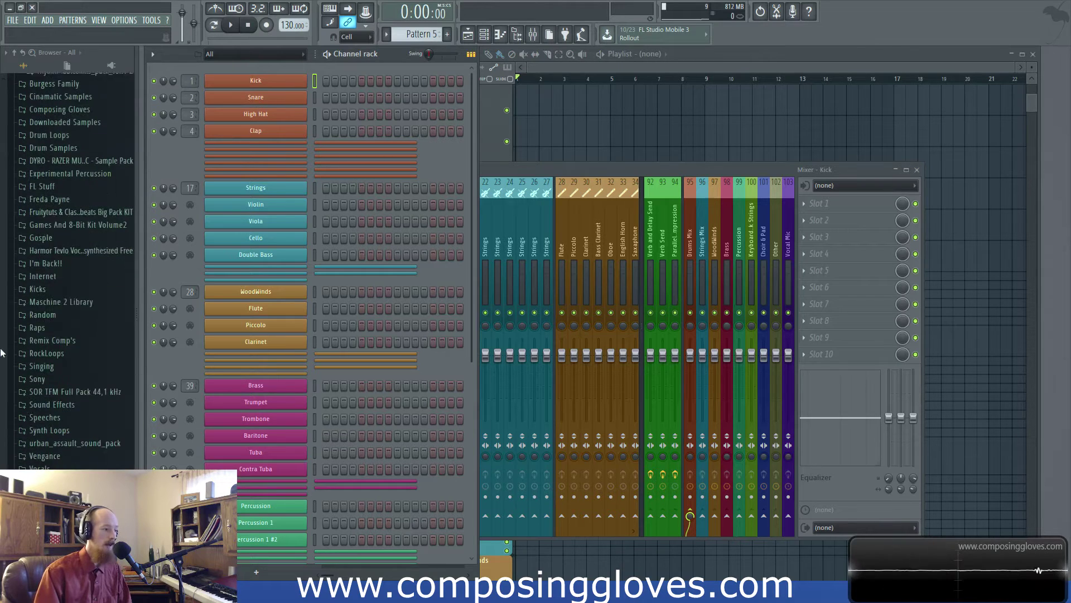
{"action": "right_click", "coordinate": [190, 137]}
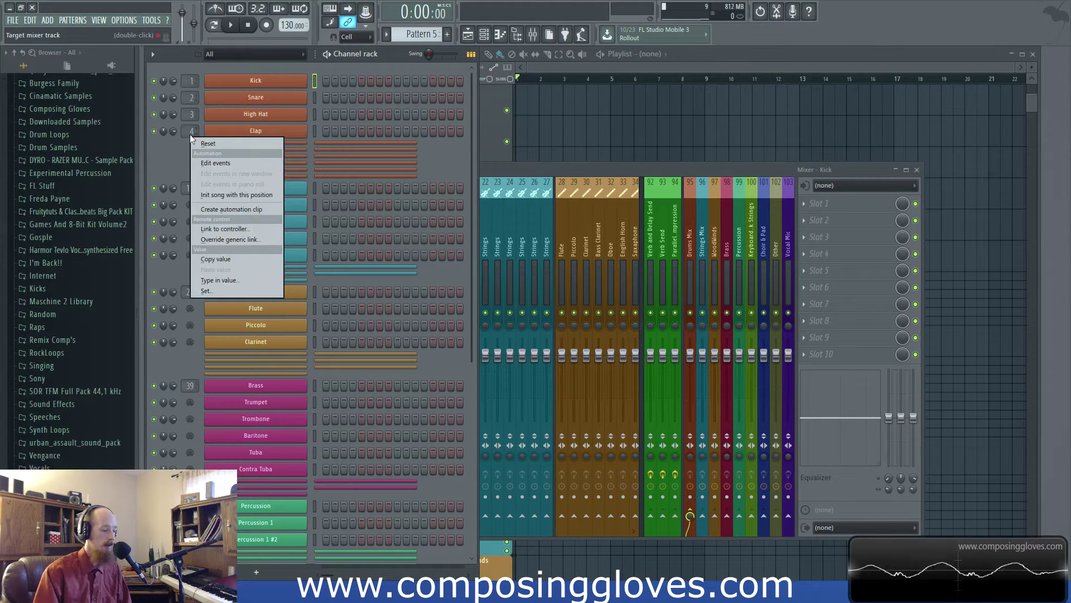
{"action": "left_click", "coordinate": [226, 143]}
{"action": "key", "text": "Return"}
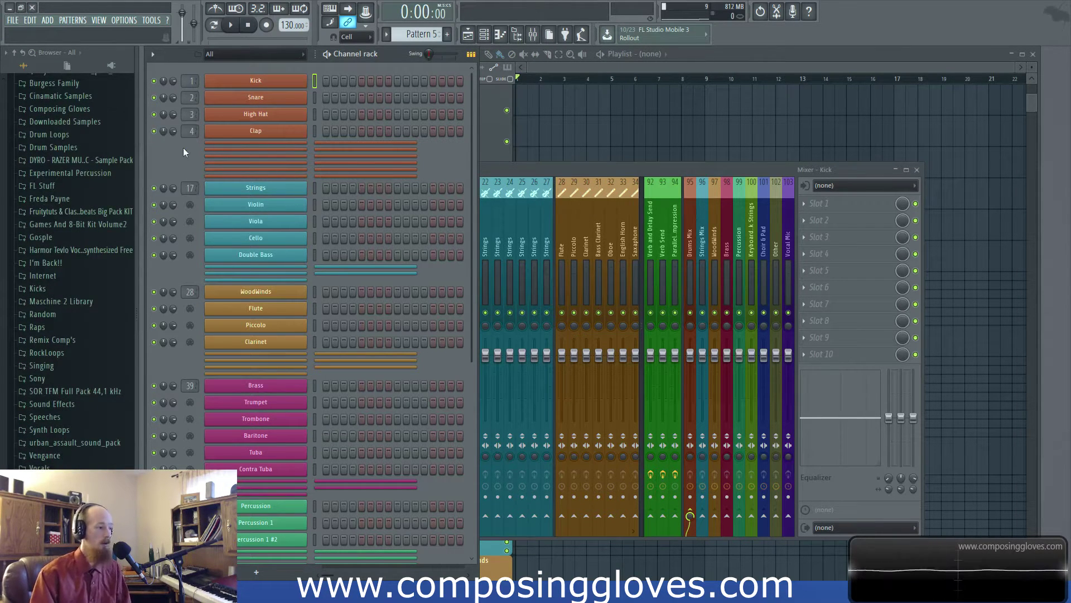
- Place the mixer beside the channel rack and compare its tracks with the instrument channels
{"action": "left_click_drag", "start_coordinate": [480, 167], "coordinate": [190, 167]}
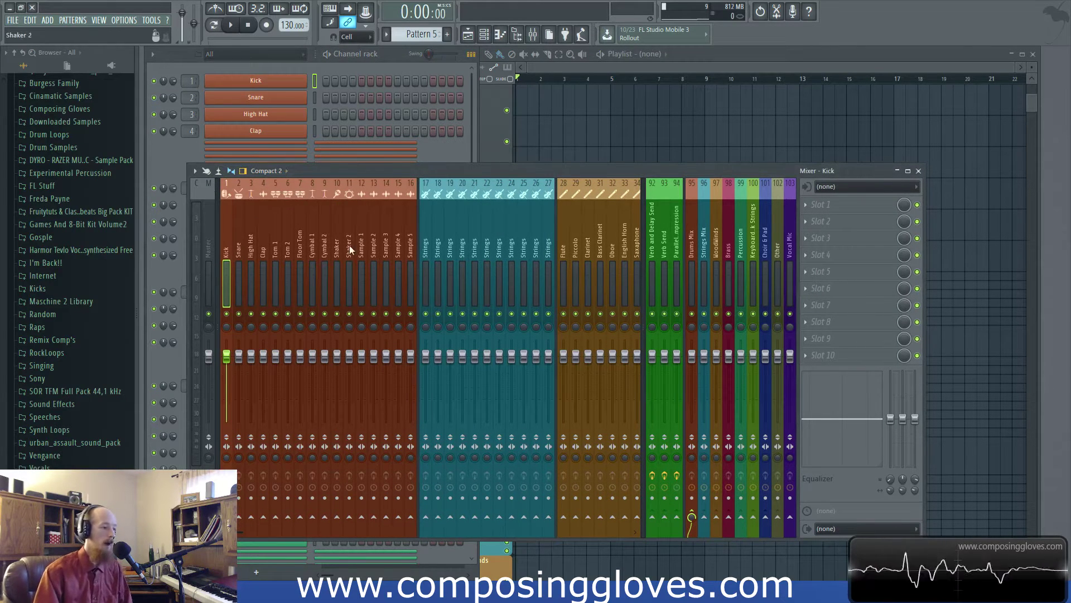
{"action": "left_click_drag", "start_coordinate": [358, 168], "coordinate": [581, 142]}
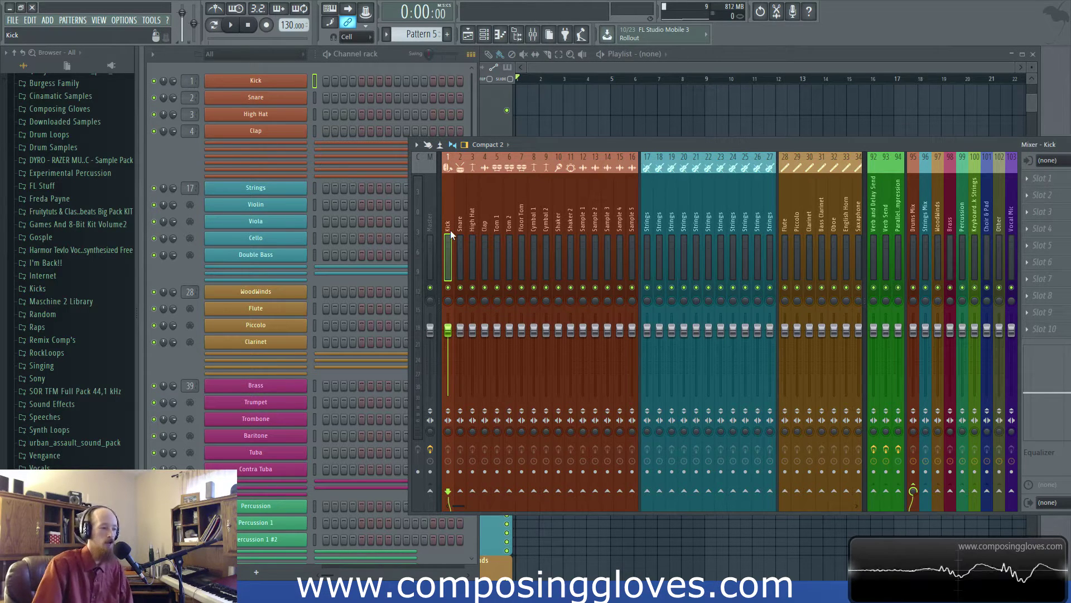
{"action": "left_click", "coordinate": [173, 160]}
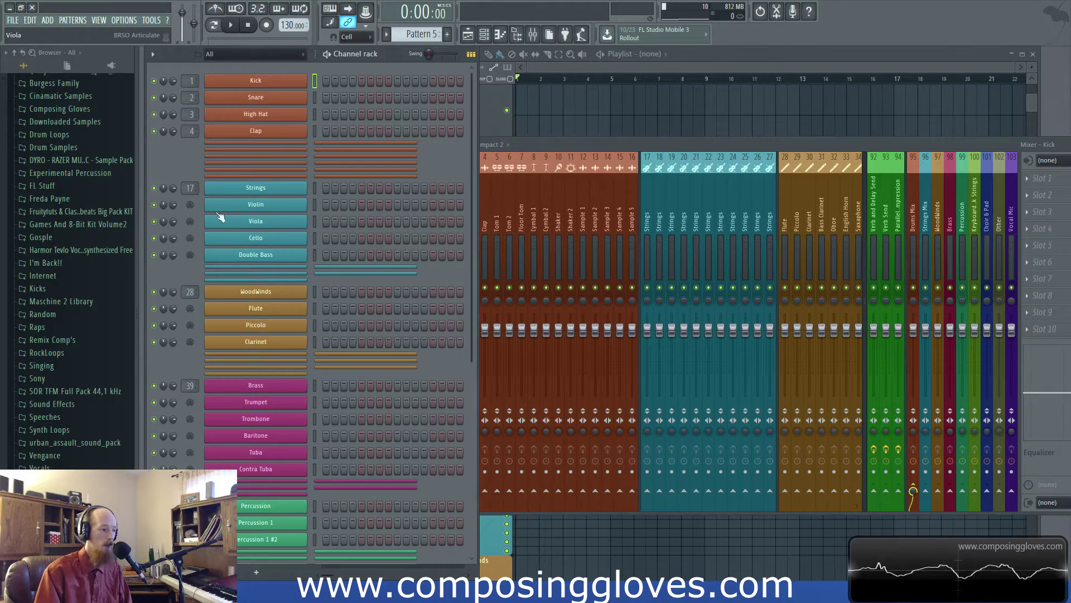
{"action": "scroll", "coordinate": [291, 284], "scroll_direction": "down", "scroll_amount": 5}
{"action": "scroll", "coordinate": [292, 285], "scroll_direction": "up", "scroll_amount": 5}
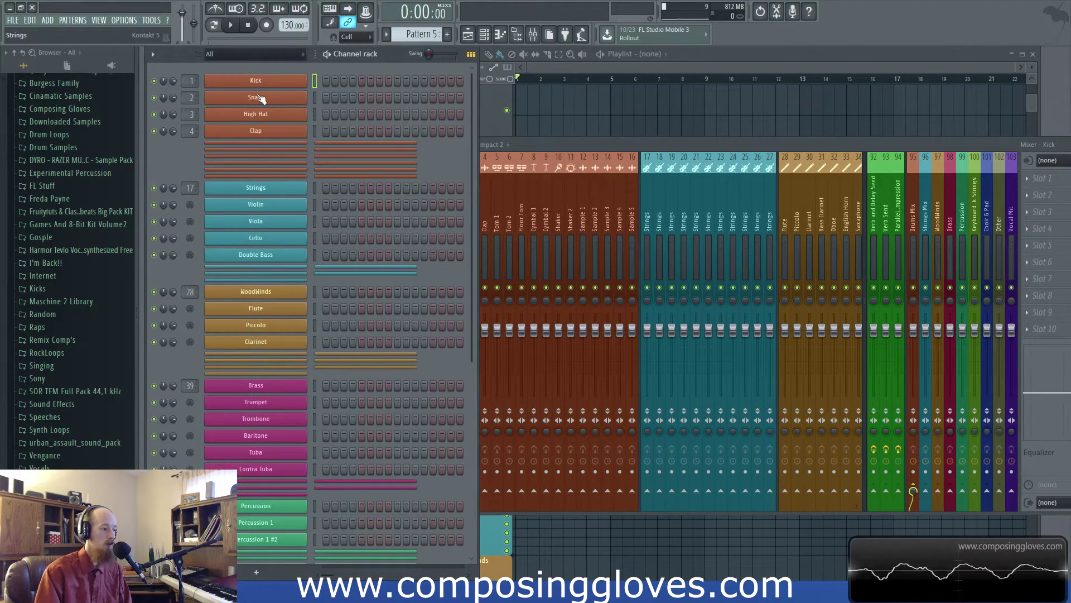
- Open the Strings channel's Kontakt instrument and the Violin articulation controller, placing both windows clear of the channel names
{"action": "left_click", "coordinate": [259, 188]}
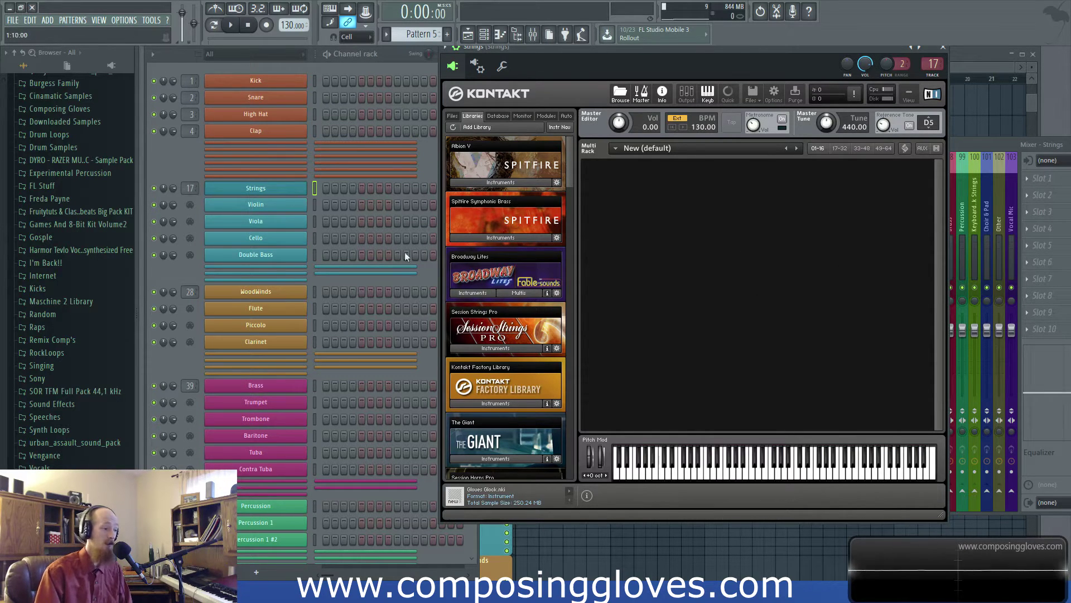
{"action": "left_click", "coordinate": [268, 205]}
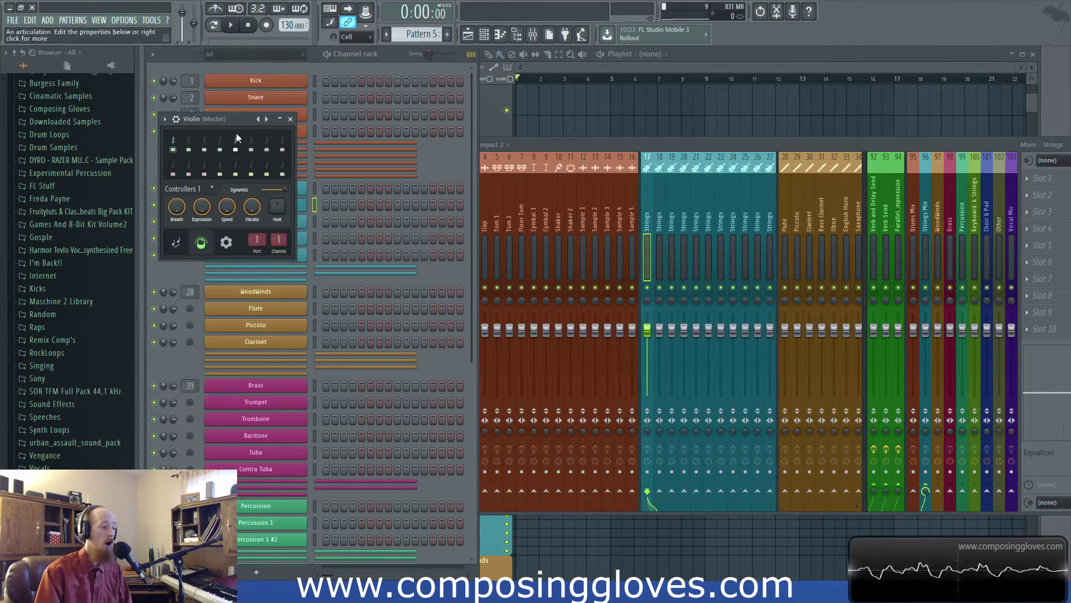
{"action": "left_click_drag", "start_coordinate": [235, 118], "coordinate": [644, 108]}
{"action": "left_click", "coordinate": [279, 191]}
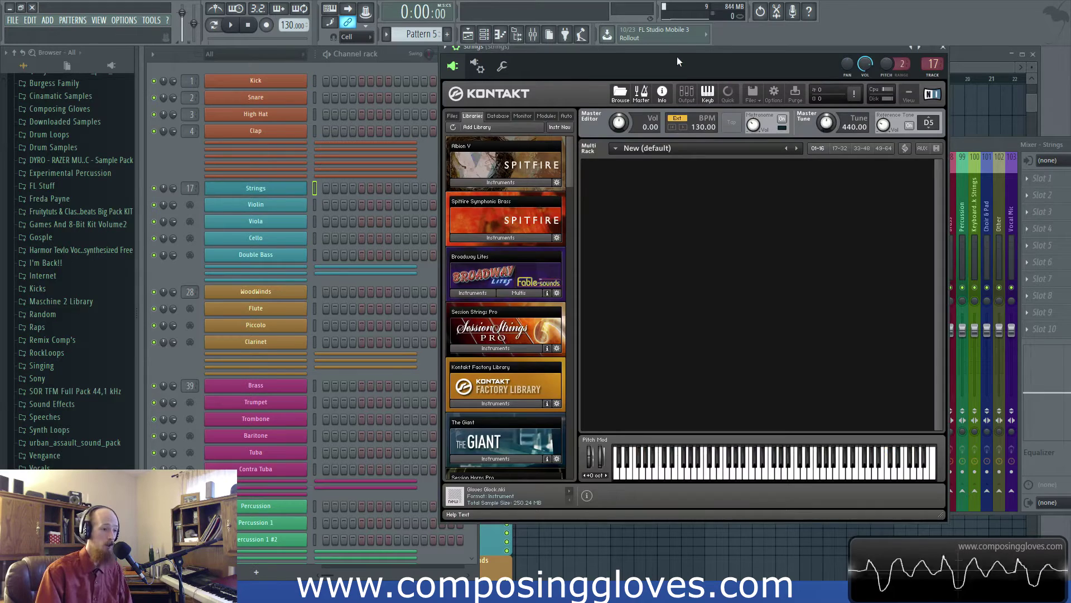
{"action": "left_click_drag", "start_coordinate": [678, 58], "coordinate": [707, 107]}
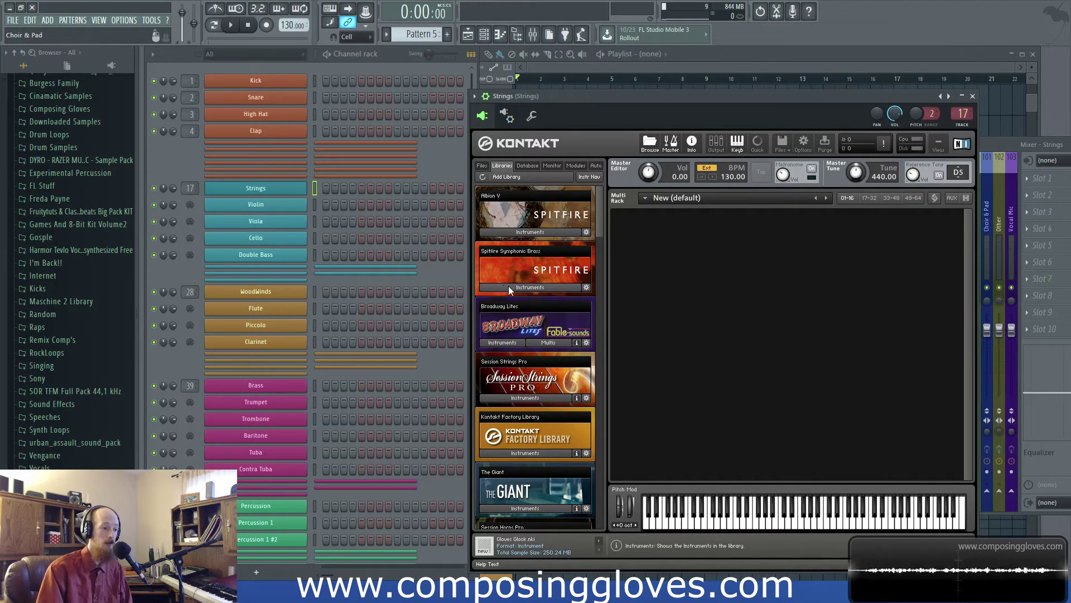
{"action": "left_click", "coordinate": [270, 208]}
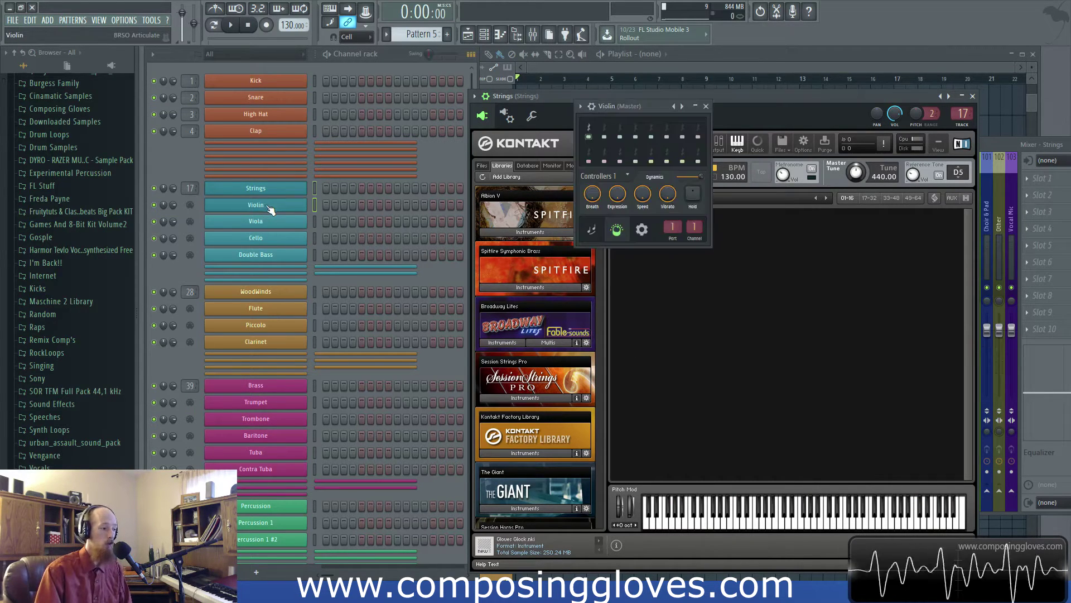
- Move the Violin controller over the channel rack, view its general settings and articulation pages, and close it
{"action": "left_click_drag", "start_coordinate": [273, 210], "coordinate": [374, 230]}
{"action": "left_click_drag", "start_coordinate": [664, 100], "coordinate": [329, 95]}
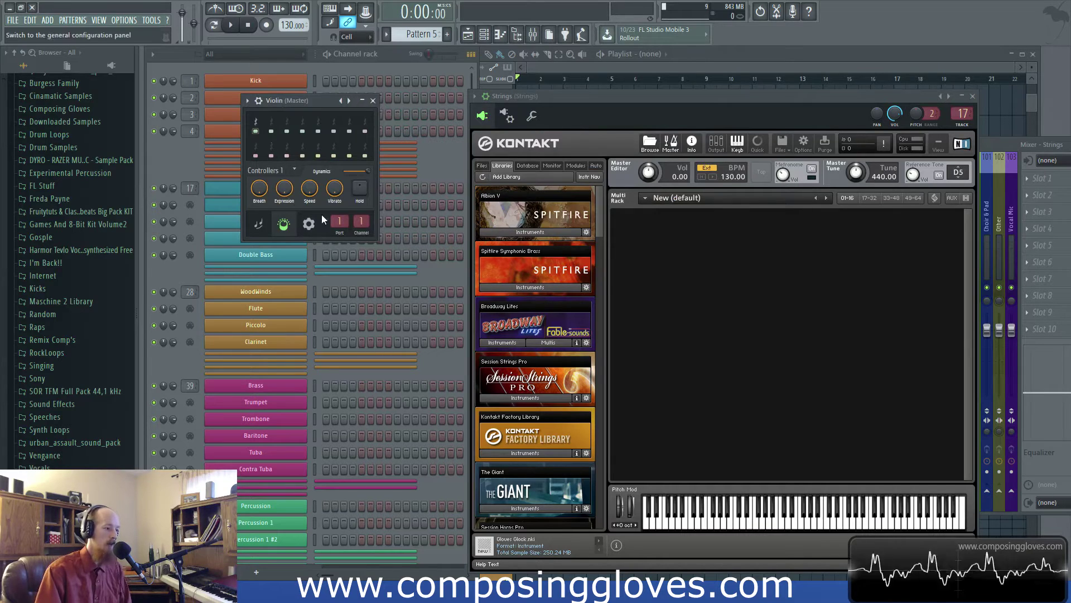
{"action": "left_click", "coordinate": [312, 226]}
{"action": "left_click", "coordinate": [269, 223]}
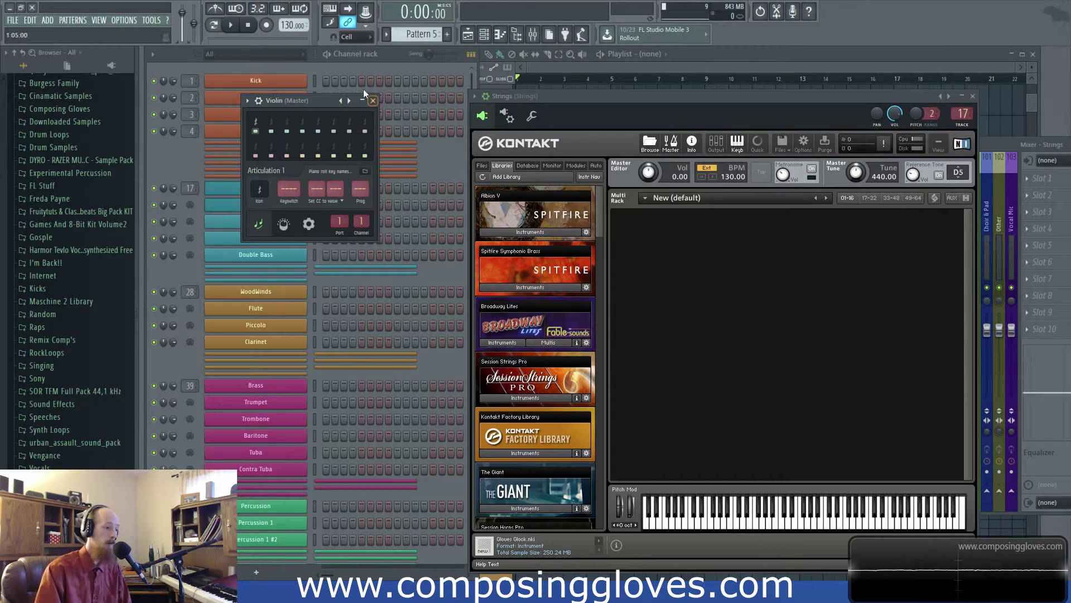
{"action": "left_click", "coordinate": [373, 101]}
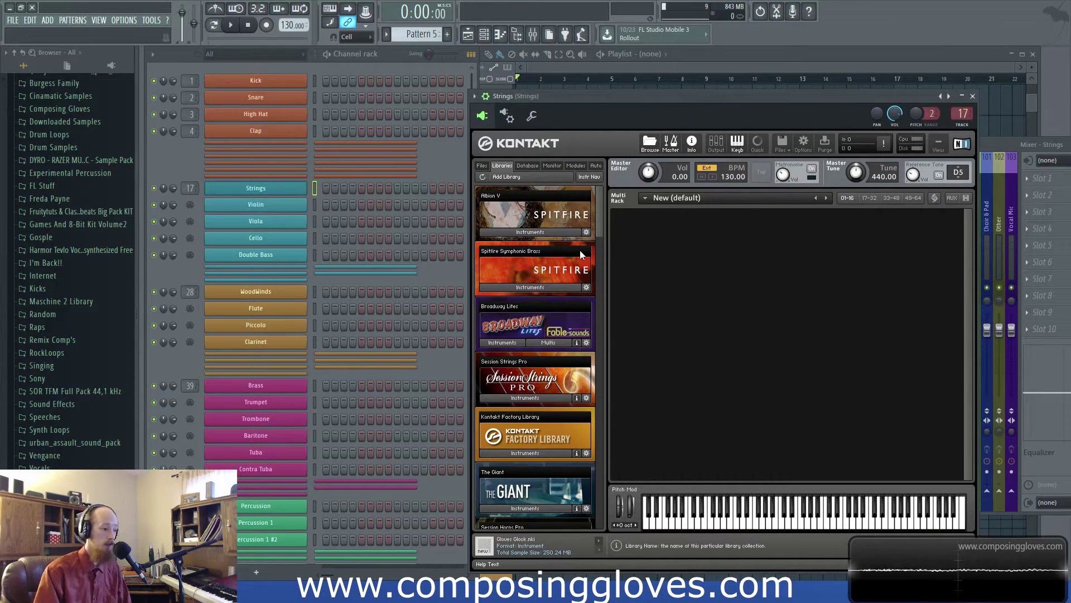
- Compare the mixer's Strings tracks with the reopened Violin articulation controller and the Strings Kontakt instrument, moving the mixer to show its full track layout
{"action": "left_click", "coordinate": [1000, 141]}
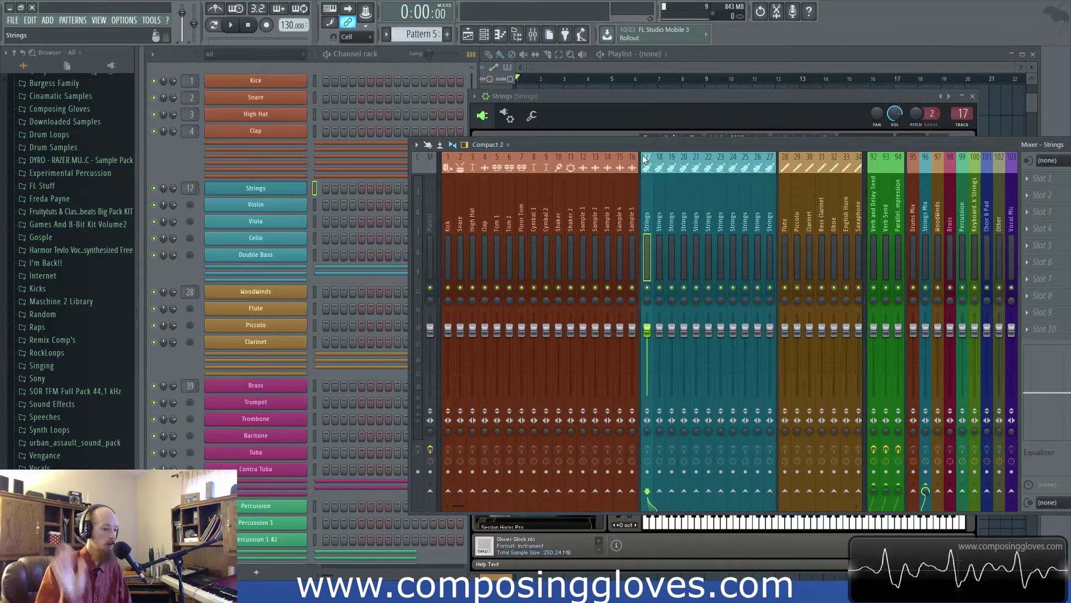
{"action": "left_click_drag", "start_coordinate": [654, 142], "coordinate": [567, 122]}
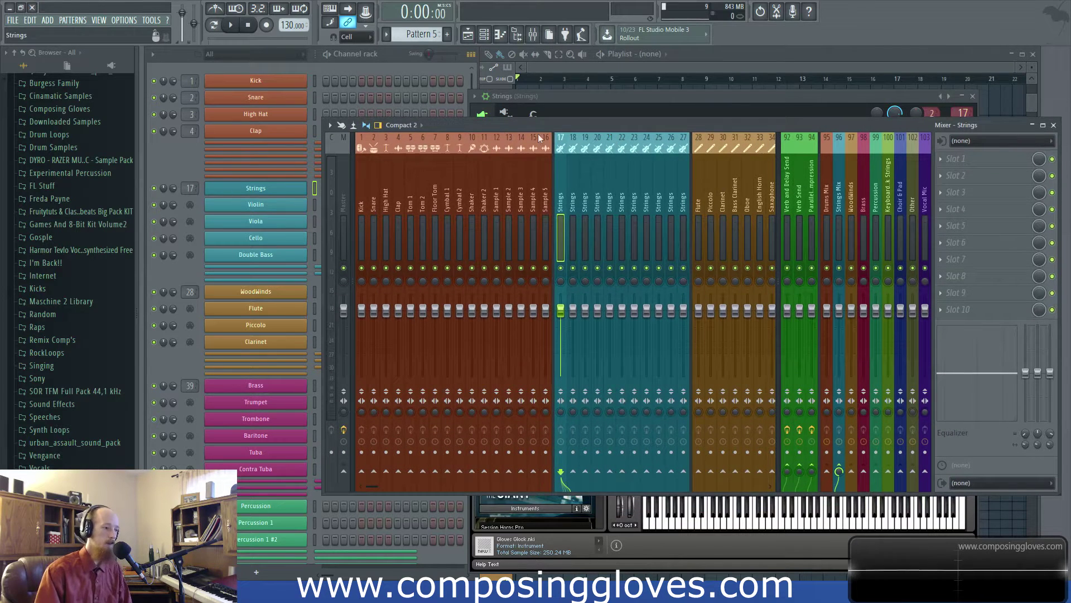
{"action": "left_click", "coordinate": [266, 206]}
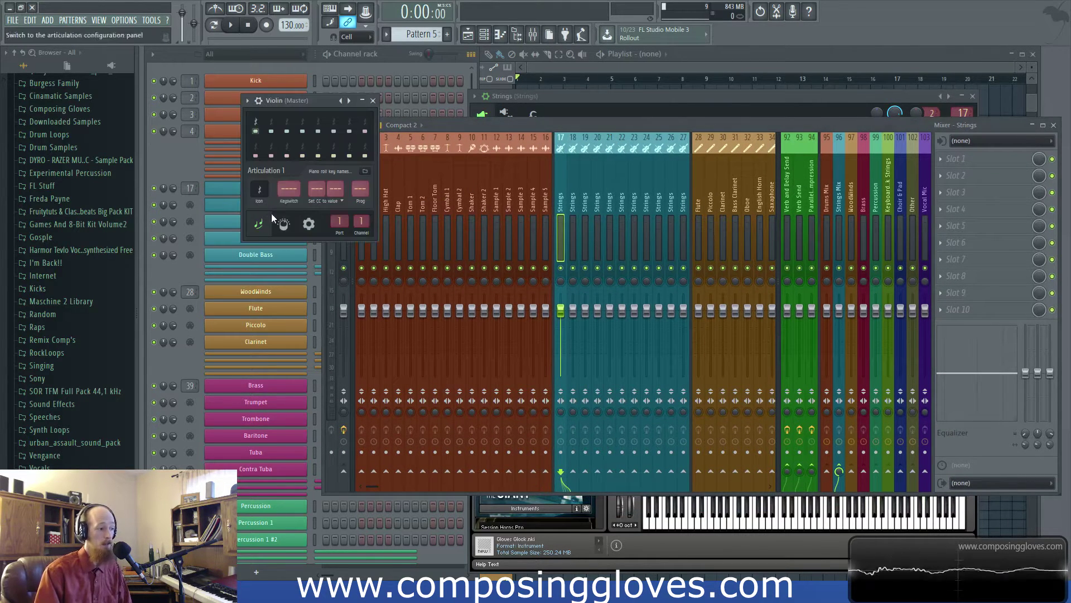
{"action": "left_click", "coordinate": [594, 97]}
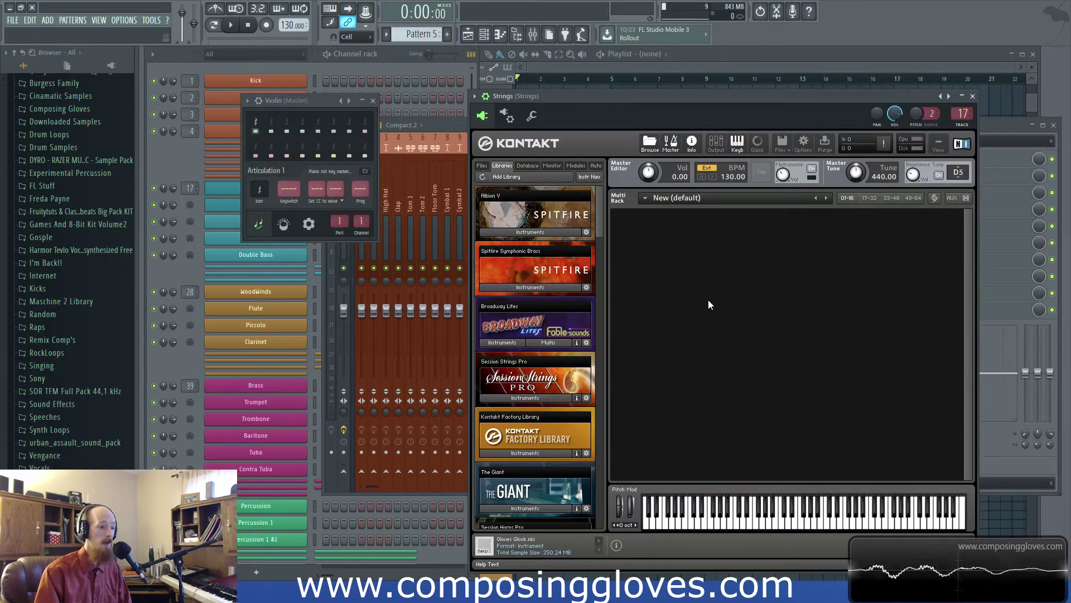
{"action": "left_click", "coordinate": [451, 124]}
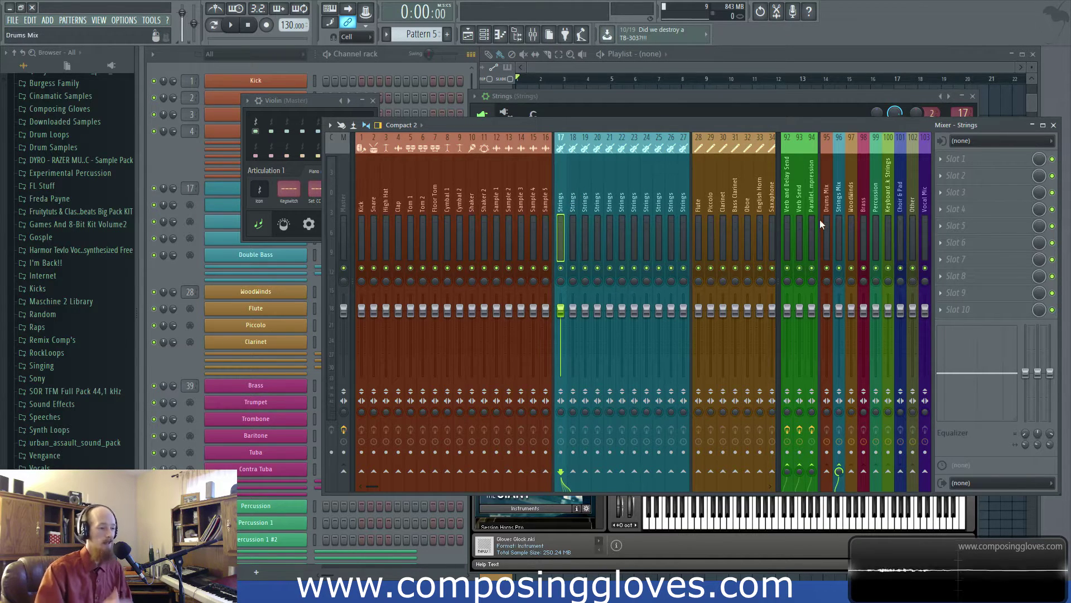
{"action": "left_click", "coordinate": [739, 93]}
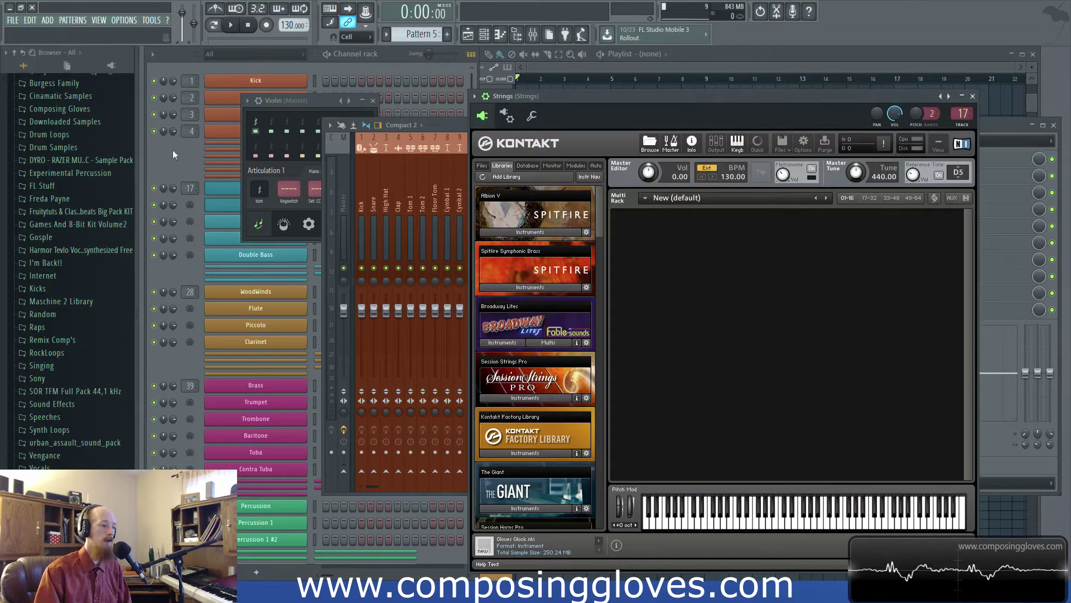
- Close the Violin articulation controller and move the Strings Kontakt window closer to the channel names
{"action": "left_click_drag", "start_coordinate": [317, 99], "coordinate": [283, 132]}
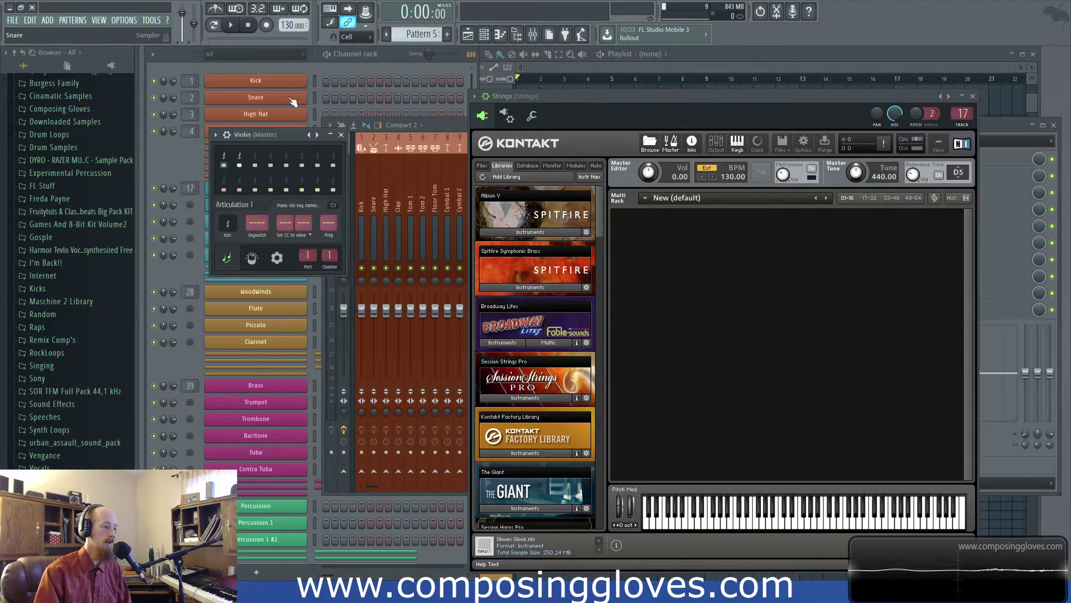
{"action": "left_click", "coordinate": [341, 134]}
{"action": "left_click", "coordinate": [304, 204]}
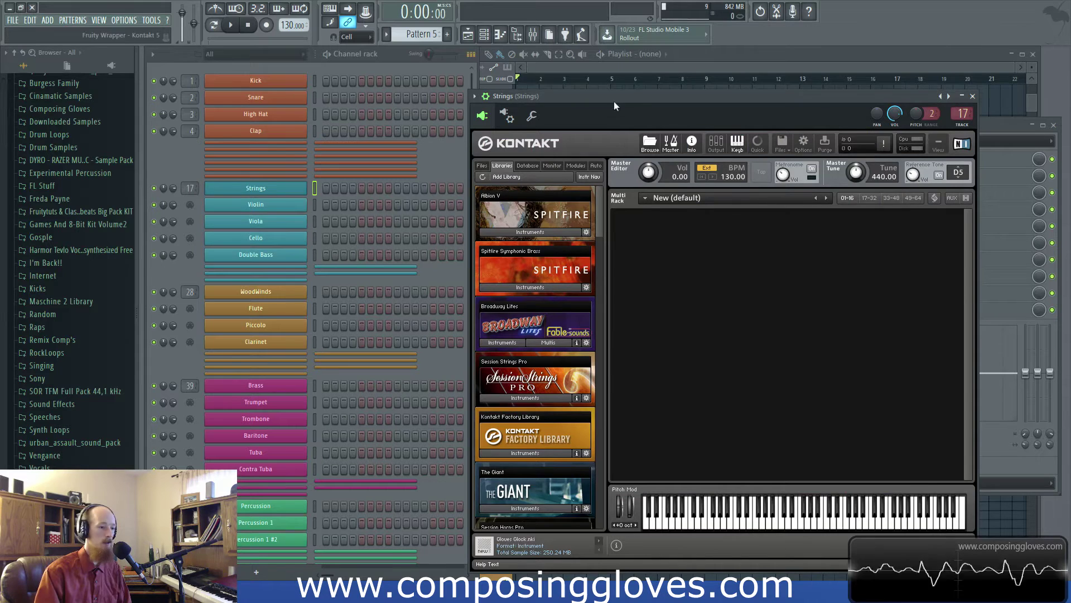
{"action": "left_click_drag", "start_coordinate": [634, 98], "coordinate": [556, 86]}
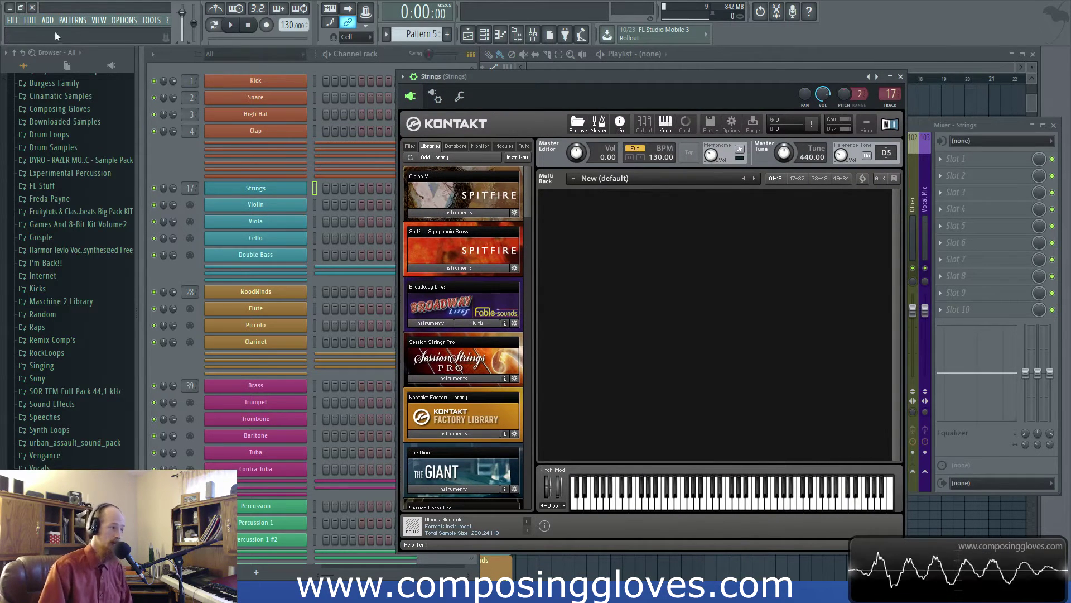
{"action": "left_click", "coordinate": [12, 20]}
{"action": "left_click", "coordinate": [20, 33]}
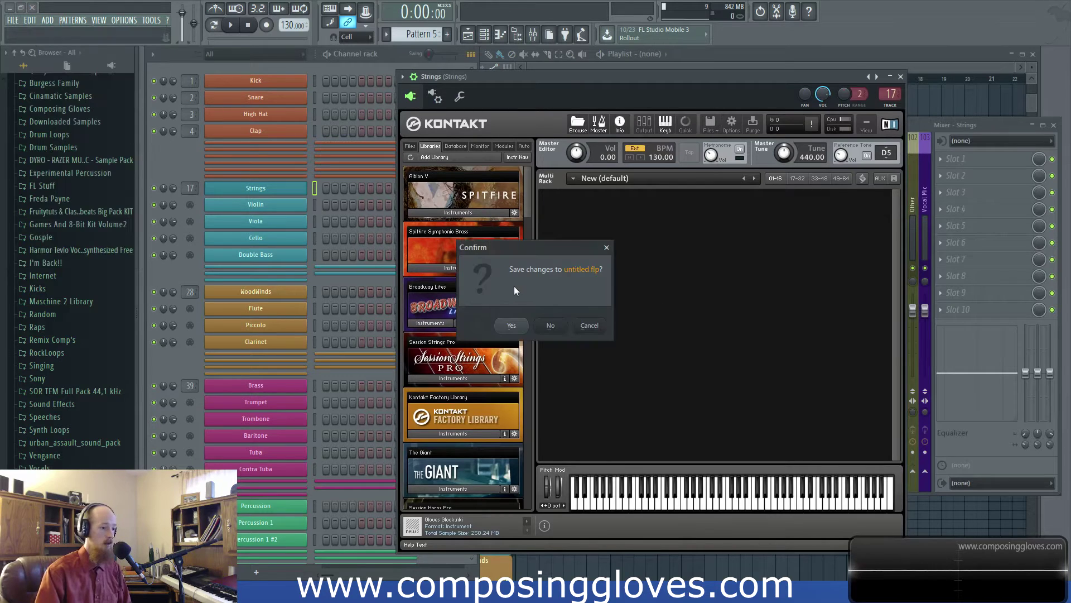
{"action": "left_click", "coordinate": [587, 328]}
- Start a new project from the Minimal template "Basic with limiter", discarding the changes to the current project
{"action": "left_click", "coordinate": [13, 21]}
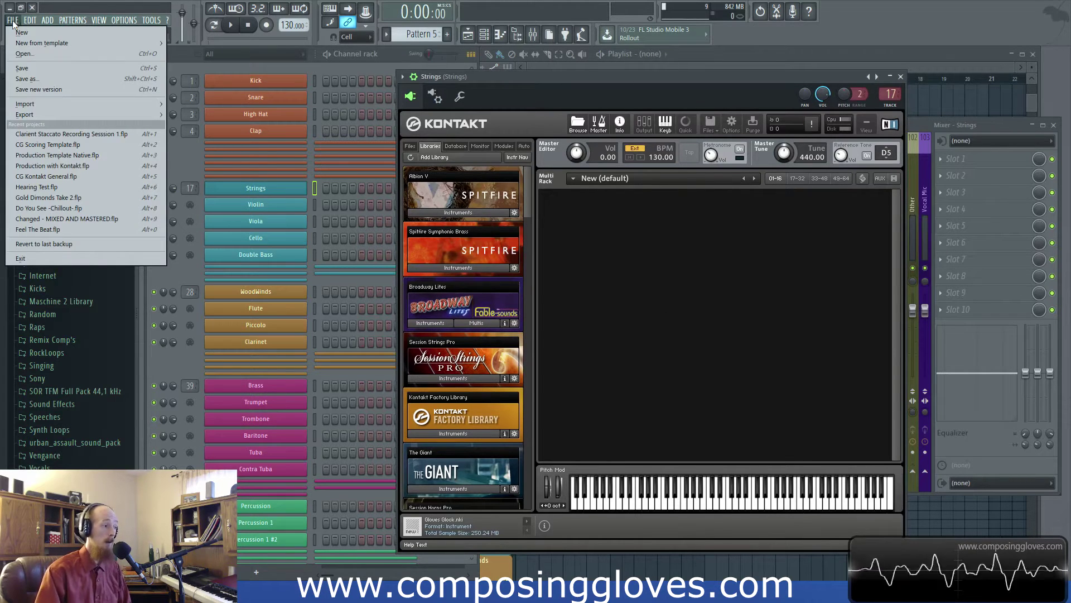
{"action": "mouse_move", "coordinate": [123, 47]}
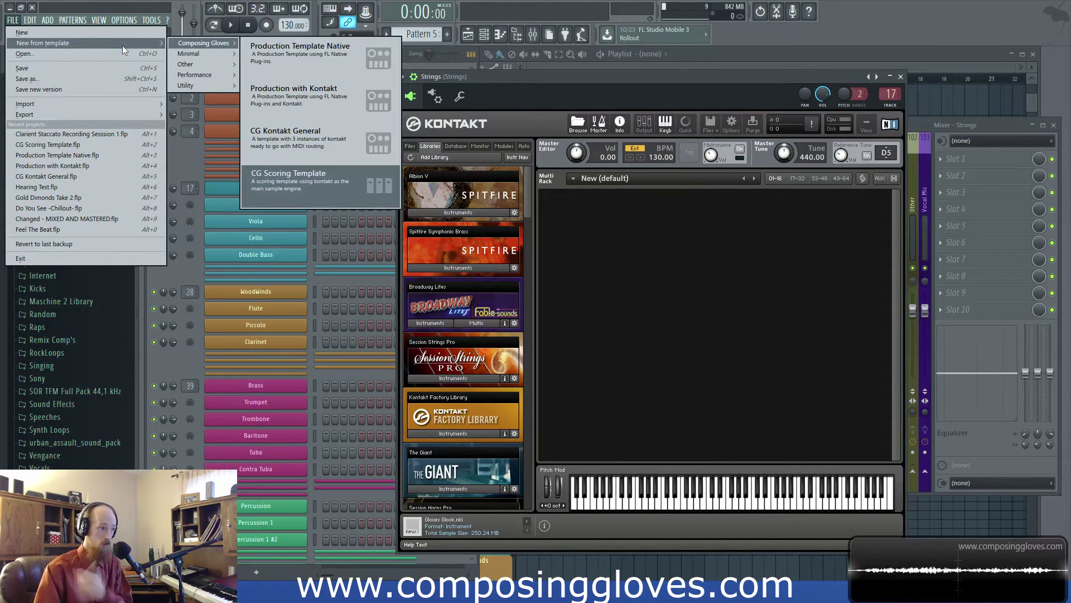
{"action": "mouse_move", "coordinate": [211, 53]}
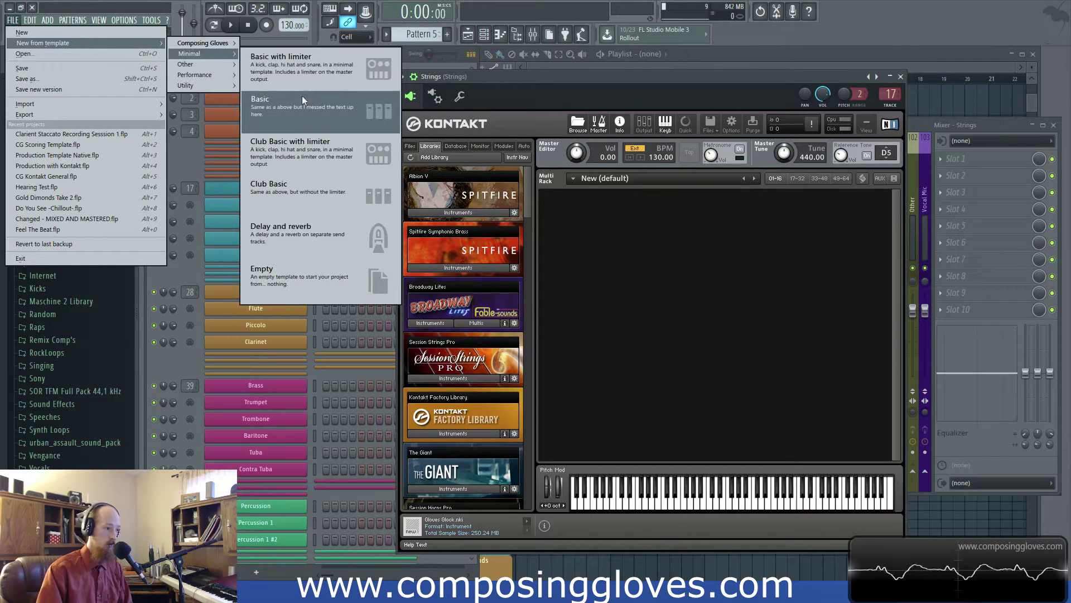
{"action": "left_click", "coordinate": [319, 62]}
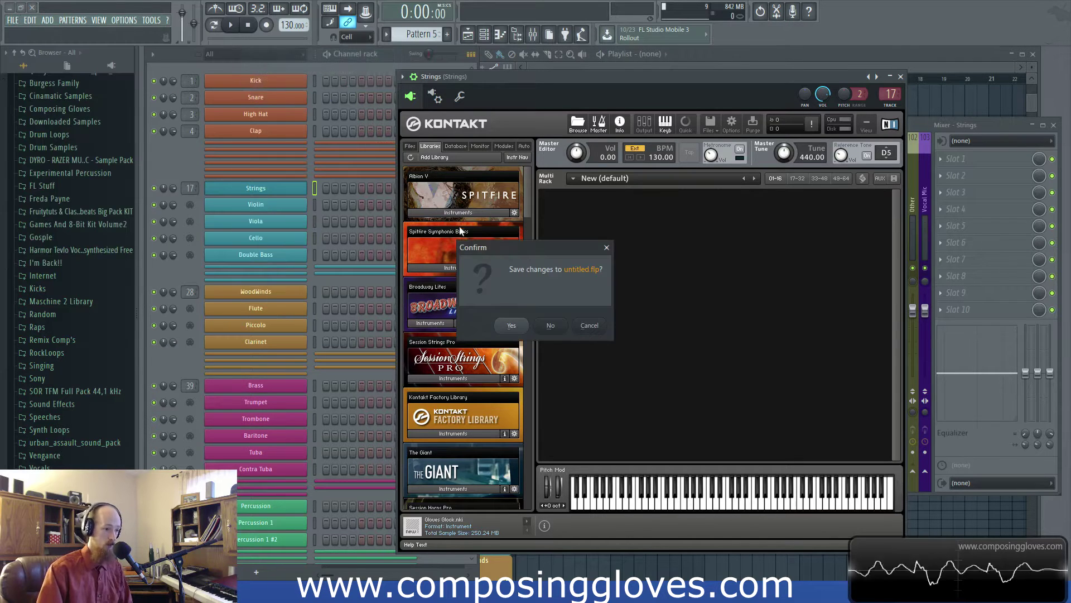
{"action": "left_click", "coordinate": [551, 328]}
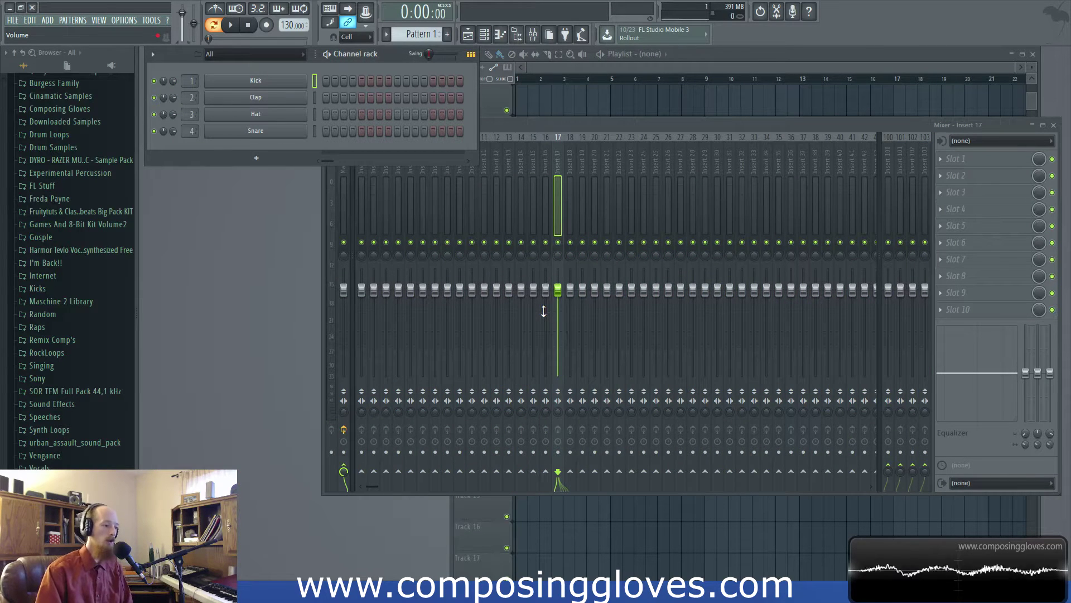
- Inspect the Fruity Limiter loaded on the mixer's Master track and close its window
{"action": "left_click", "coordinate": [345, 209]}
{"action": "left_click", "coordinate": [969, 309]}
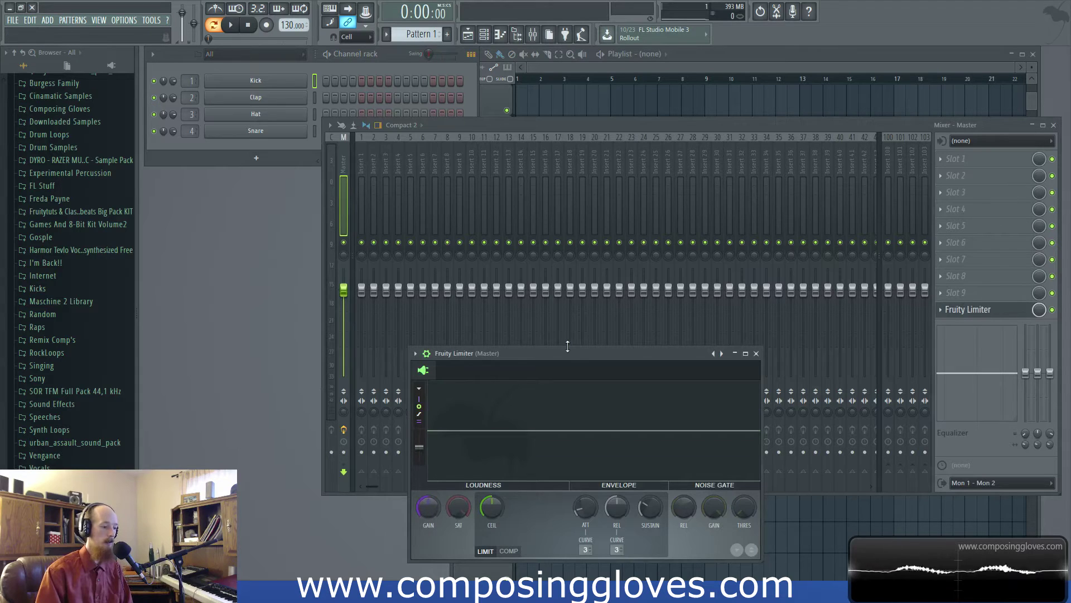
{"action": "left_click_drag", "start_coordinate": [568, 354], "coordinate": [503, 196]}
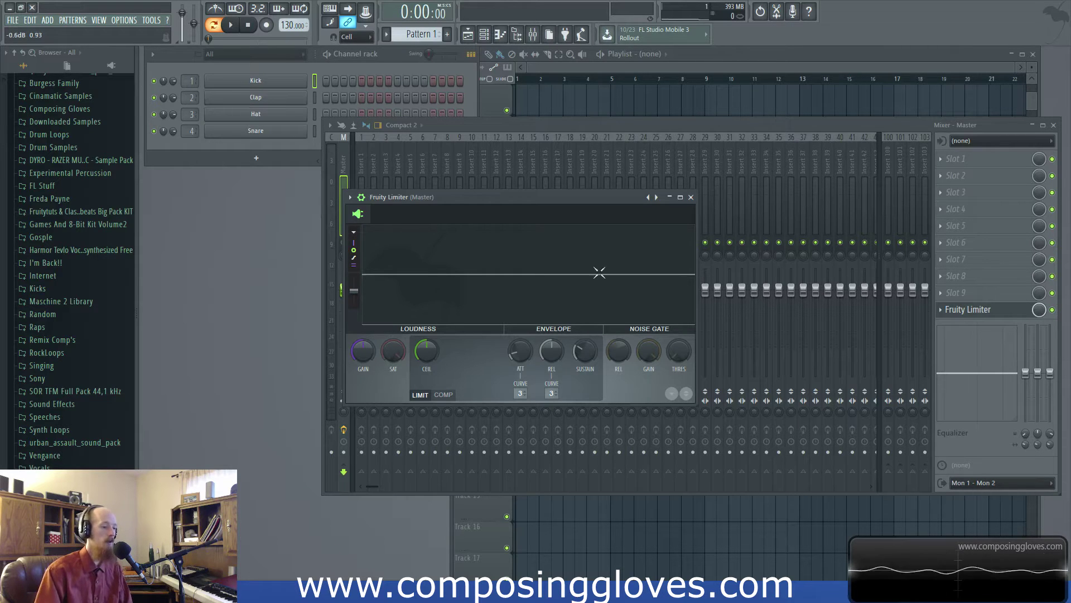
{"action": "left_click", "coordinate": [691, 196]}
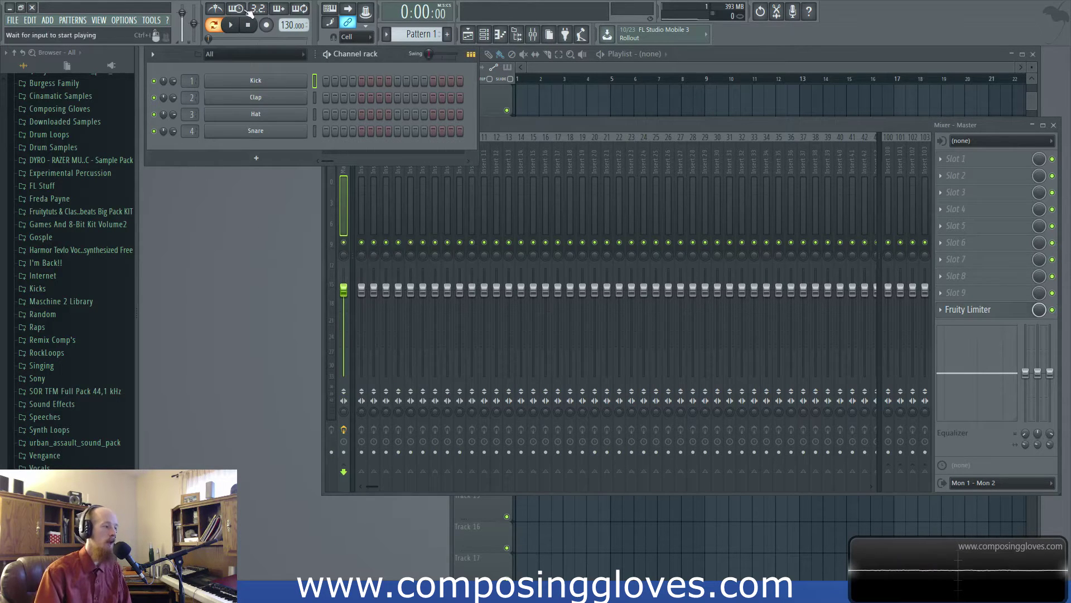
- Begin saving the project under a new name and look through the contents of the Projects folder
{"action": "left_click", "coordinate": [13, 21]}
{"action": "left_click", "coordinate": [14, 21]}
{"action": "left_click", "coordinate": [13, 21]}
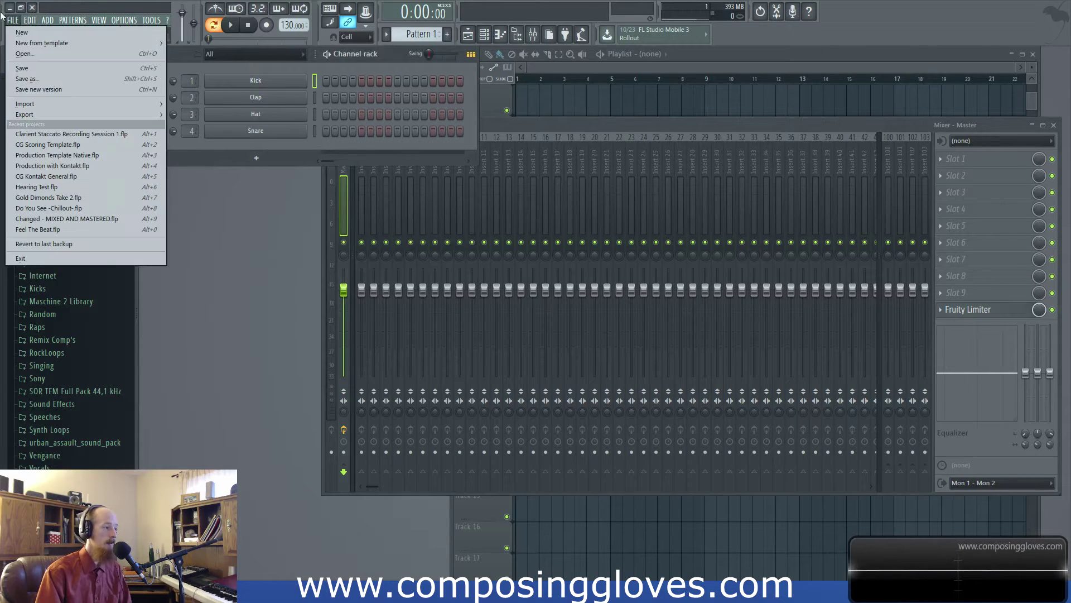
{"action": "left_click", "coordinate": [71, 80]}
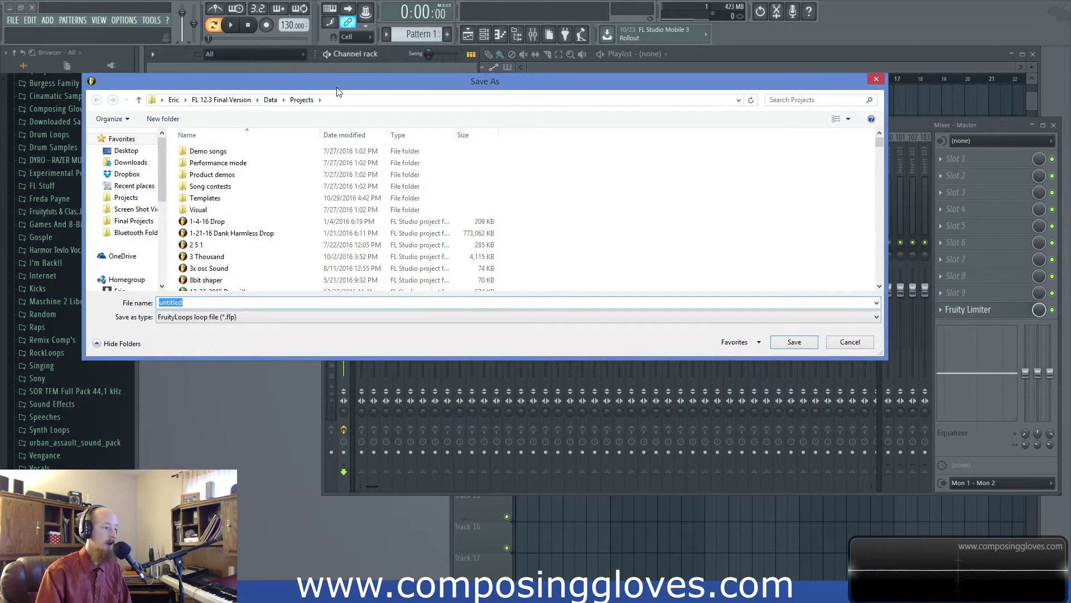
{"action": "left_click_drag", "start_coordinate": [336, 89], "coordinate": [377, 115]}
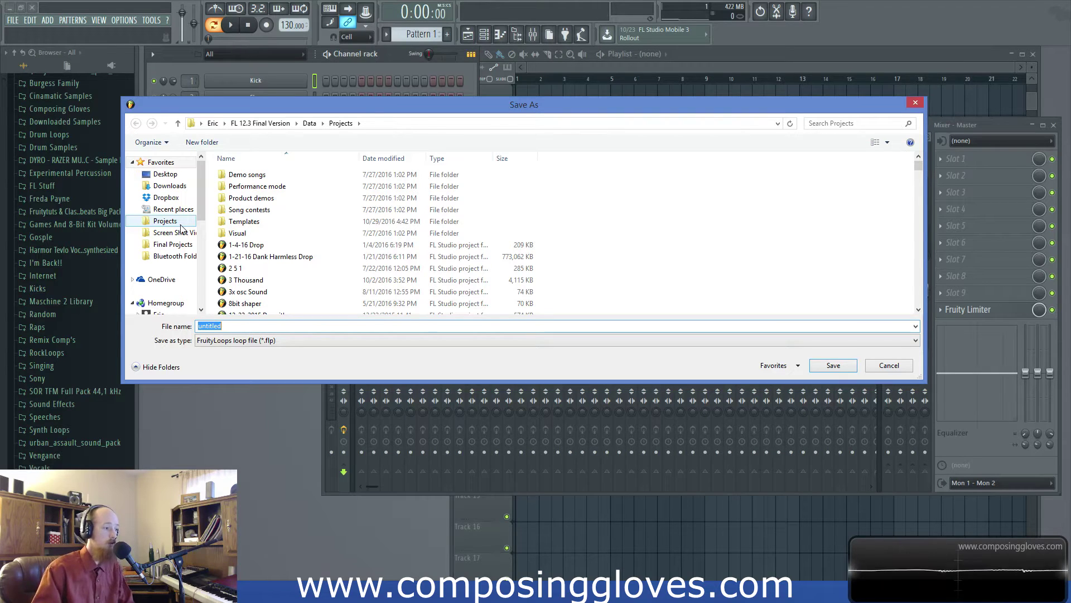
{"action": "left_click", "coordinate": [765, 249]}
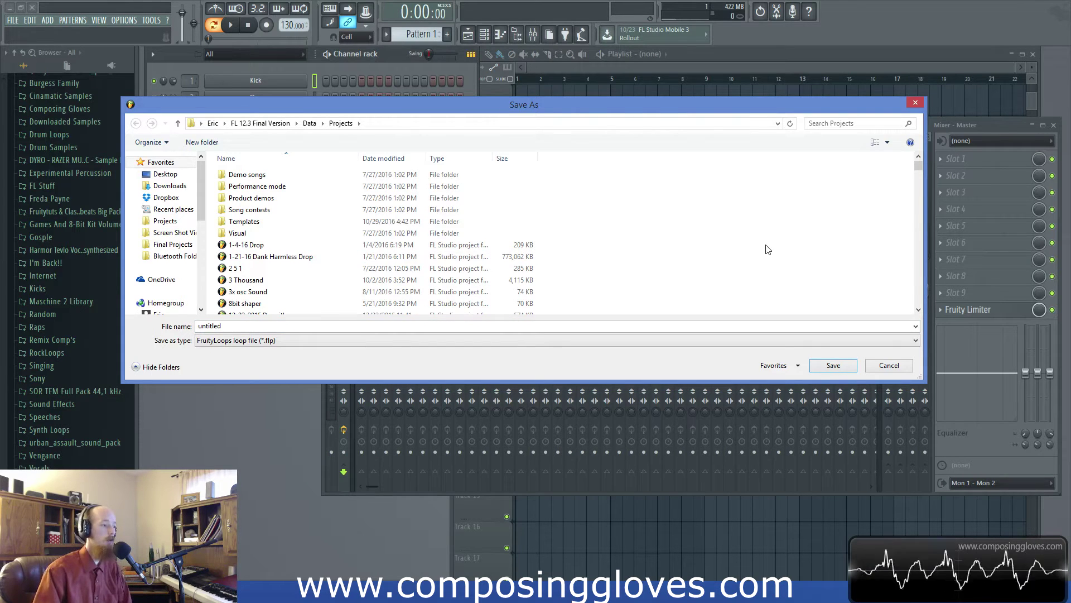
{"action": "scroll", "coordinate": [435, 268], "scroll_direction": "down", "scroll_amount": 15}
{"action": "scroll", "coordinate": [599, 281], "scroll_direction": "up", "scroll_amount": 15}
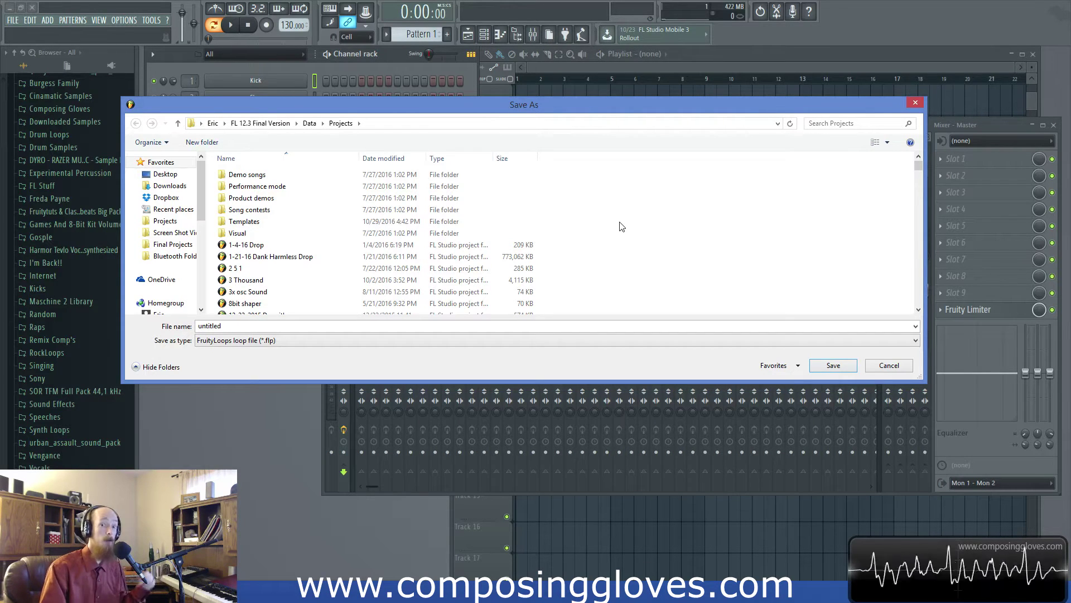
{"action": "scroll", "coordinate": [520, 269], "scroll_direction": "down", "scroll_amount": 5}
{"action": "scroll", "coordinate": [520, 269], "scroll_direction": "down", "scroll_amount": 2}
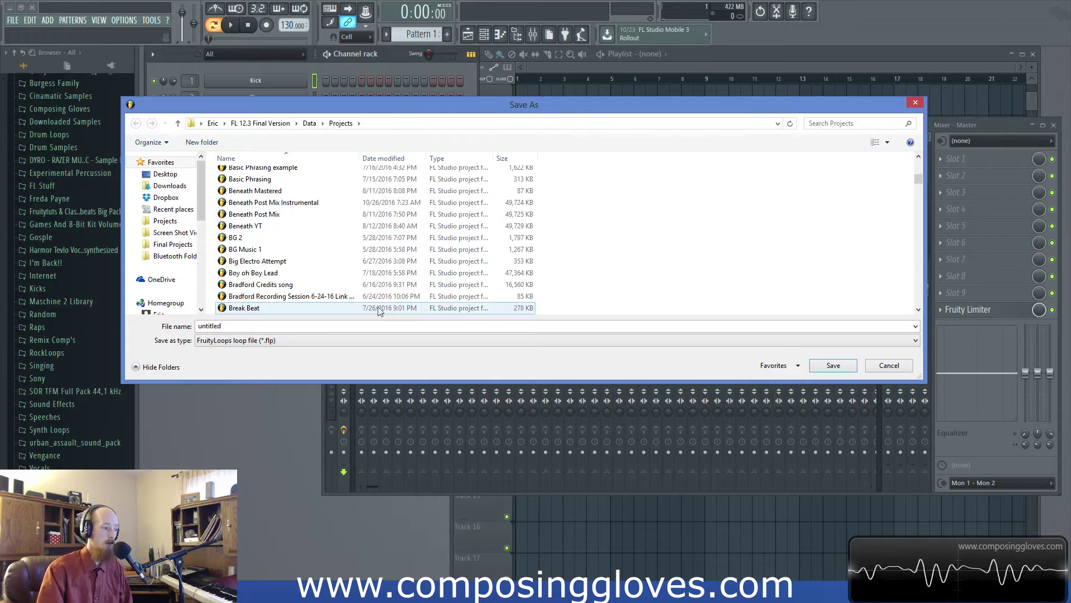
{"action": "scroll", "coordinate": [640, 263], "scroll_direction": "up", "scroll_amount": 10}
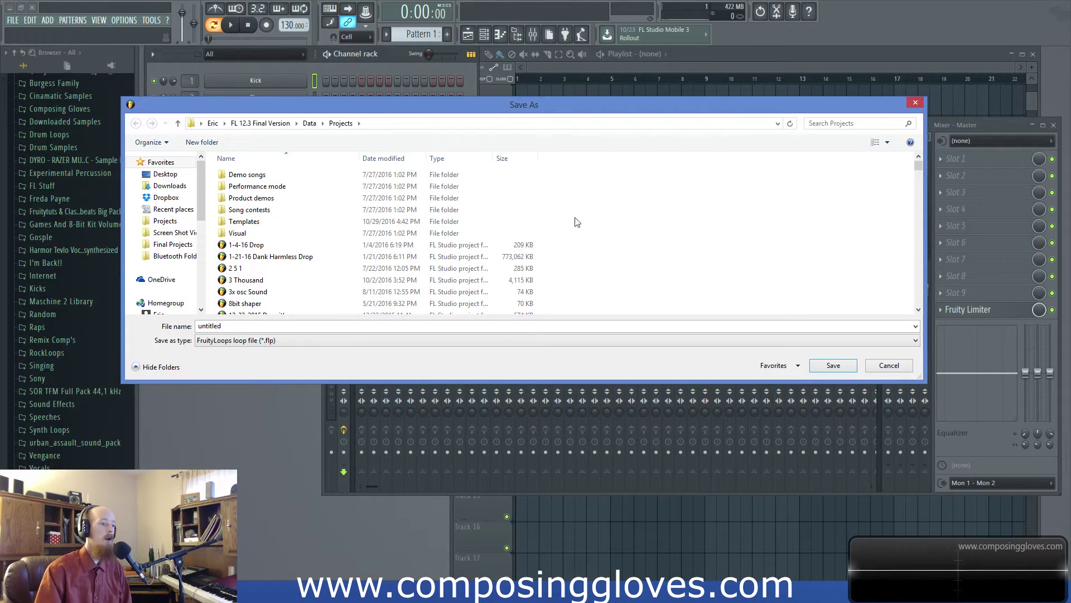
- Create a folder named My Templates inside the Templates folder and open it
{"action": "double_click", "coordinate": [256, 225]}
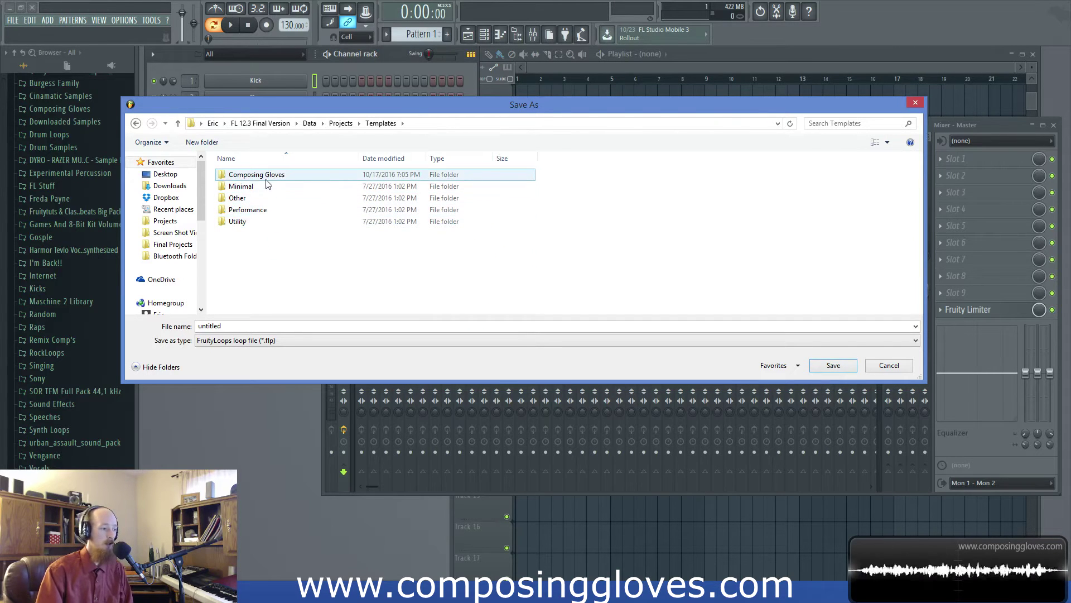
{"action": "right_click", "coordinate": [330, 283]}
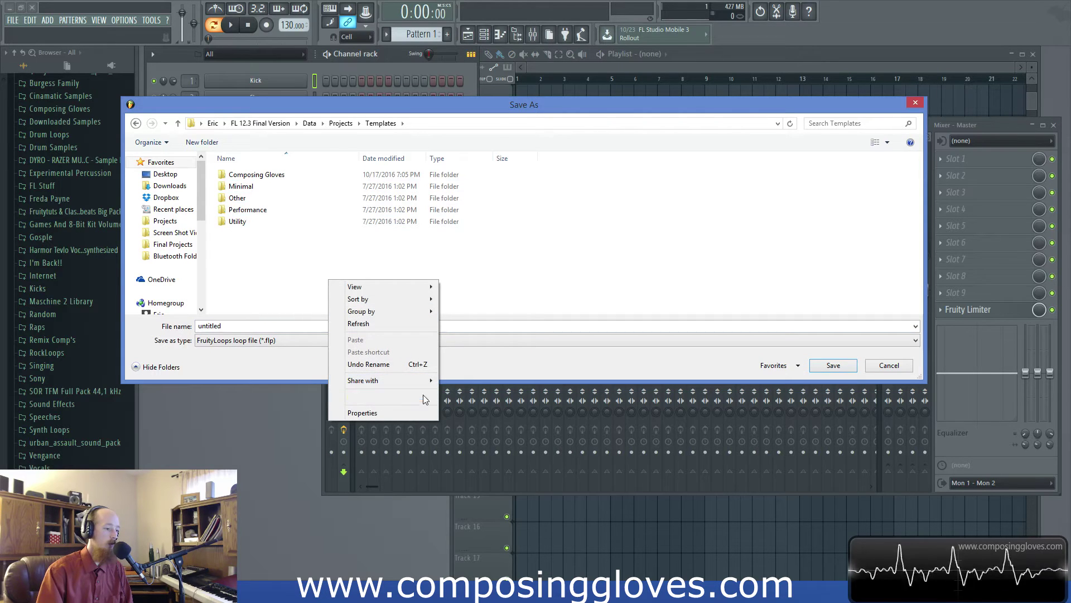
{"action": "mouse_move", "coordinate": [424, 397]}
{"action": "left_click", "coordinate": [461, 397]}
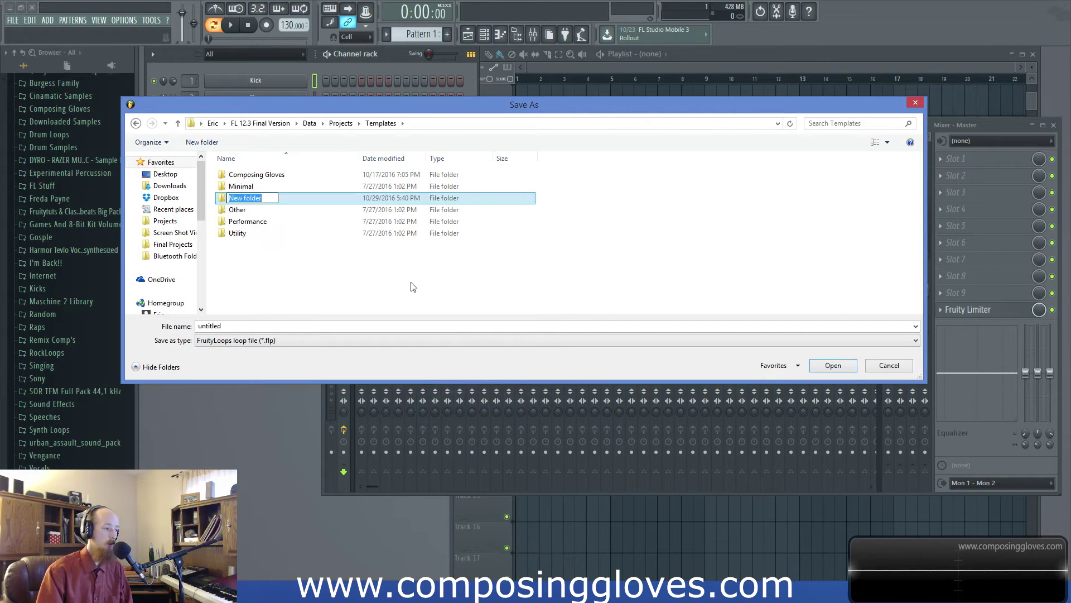
{"action": "type", "text": "My Templates"}
{"action": "key", "text": "Return"}
{"action": "key", "text": "Return"}
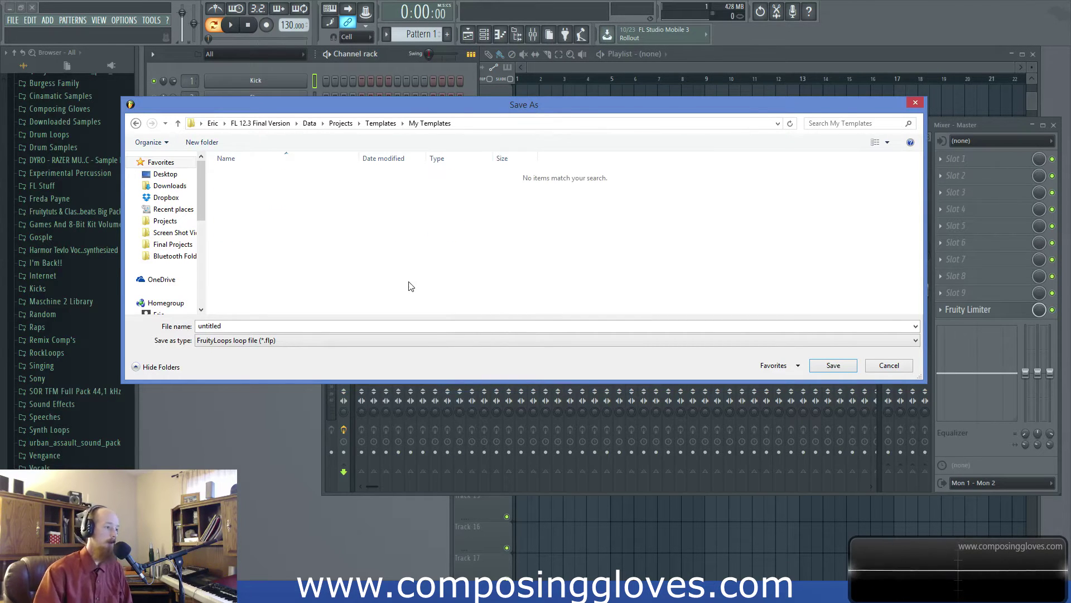
- Create a folder named Normal Limiter inside the My Templates folder and open it
{"action": "left_click_drag", "start_coordinate": [333, 106], "coordinate": [337, 102]}
{"action": "right_click", "coordinate": [319, 192]}
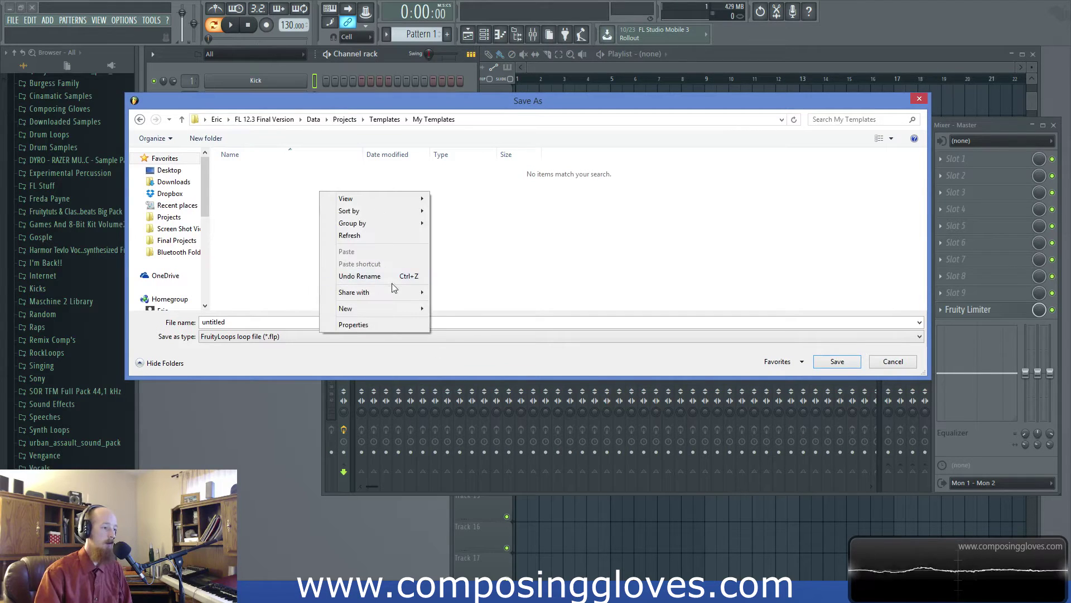
{"action": "mouse_move", "coordinate": [393, 308]}
{"action": "left_click", "coordinate": [457, 308]}
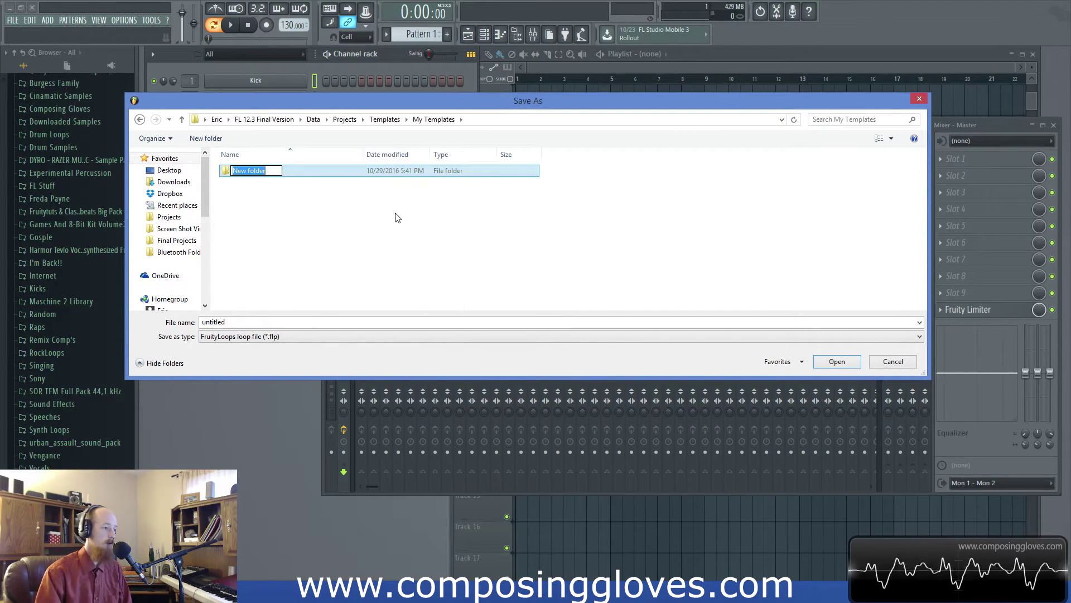
{"action": "key", "text": "BackSpace"}
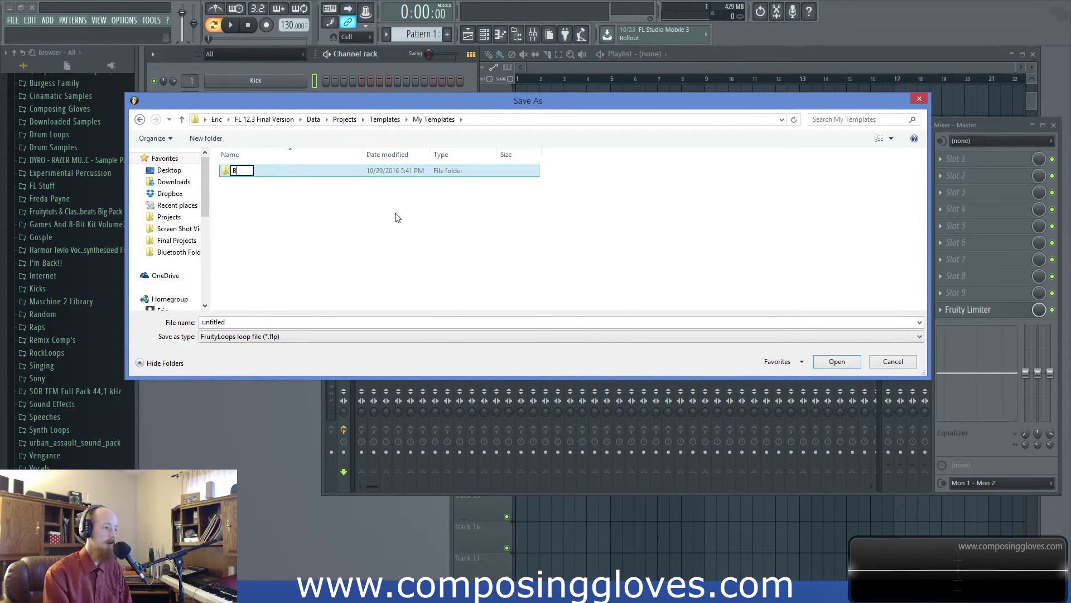
{"action": "type", "text": "Normal Limiter"}
{"action": "key", "text": "Return"}
{"action": "double_click", "coordinate": [285, 175]}
- Save the project as Normal Limiter in the new folder
{"action": "double_click", "coordinate": [260, 321]}
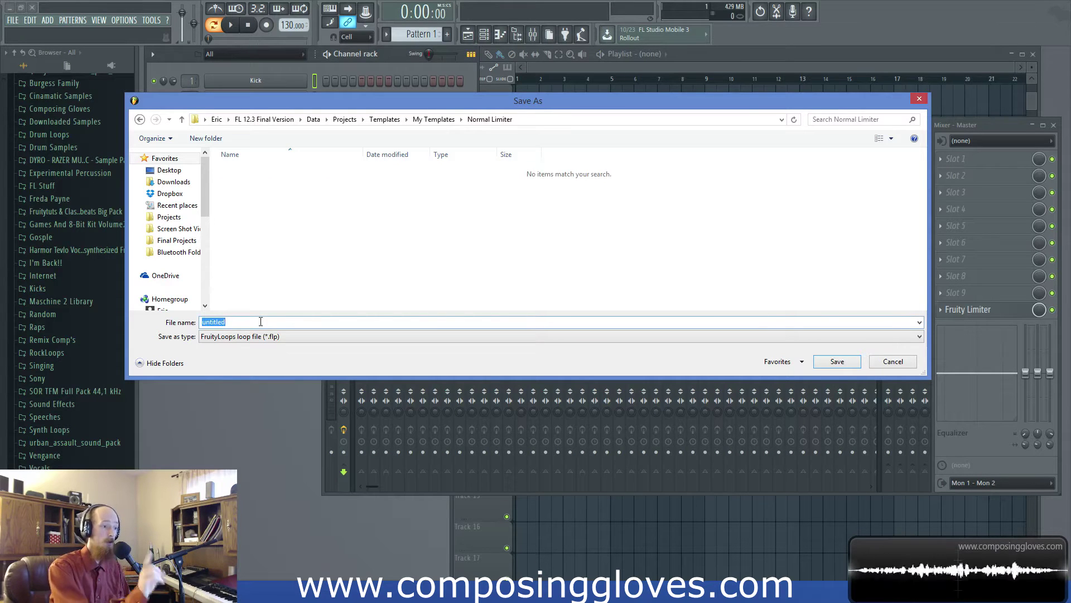
{"action": "type", "text": "Normal Limiter"}
{"action": "key", "text": "Return"}
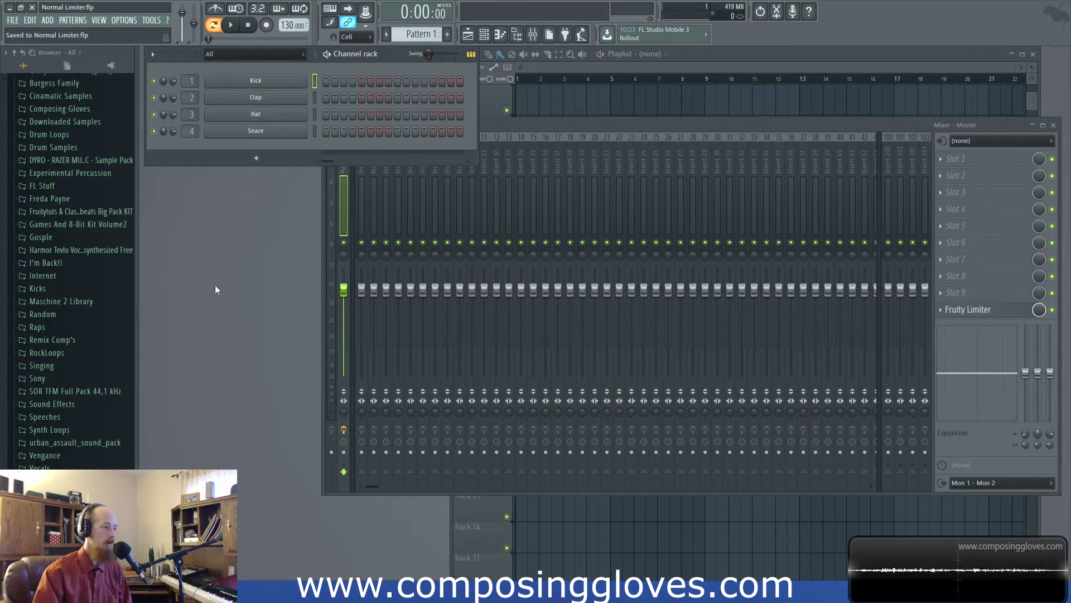
- Look through the new-from-template categories for the My Templates entry
{"action": "left_click", "coordinate": [12, 20]}
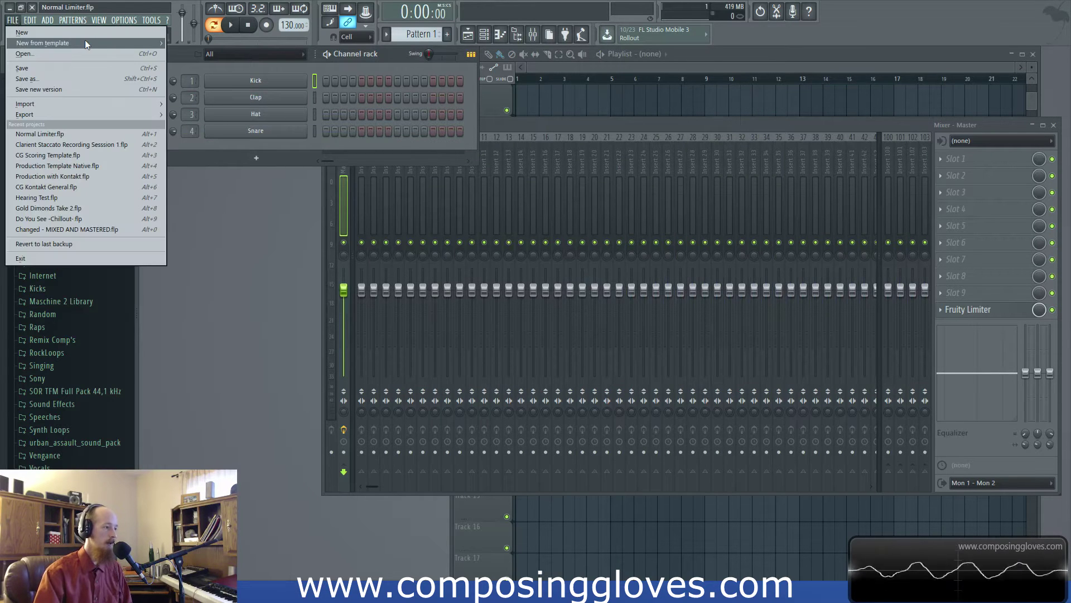
{"action": "mouse_move", "coordinate": [85, 39]}
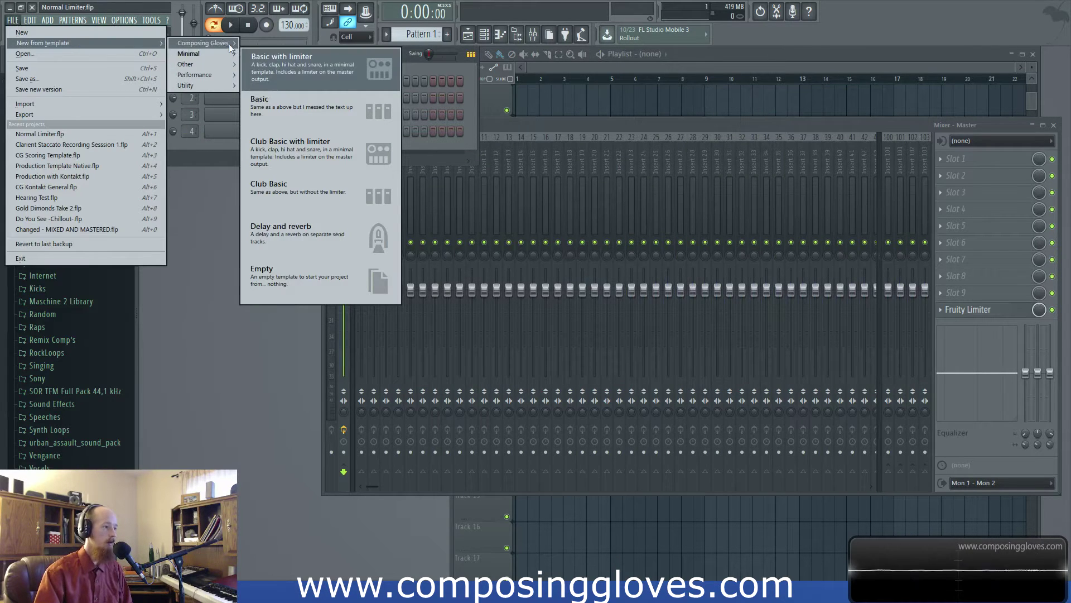
{"action": "mouse_move", "coordinate": [222, 81]}
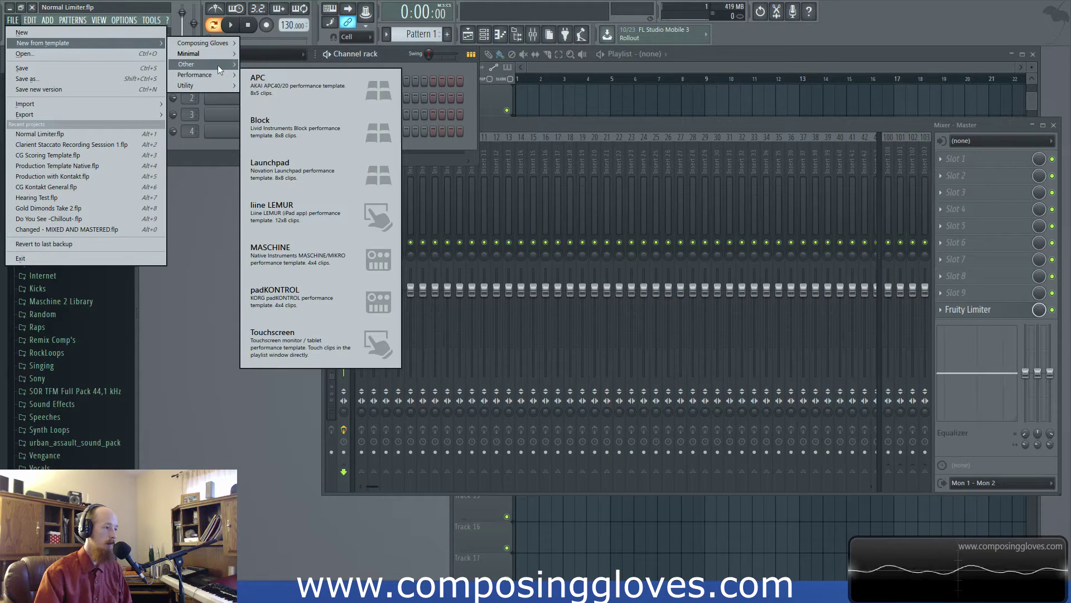
{"action": "mouse_move", "coordinate": [222, 45]}
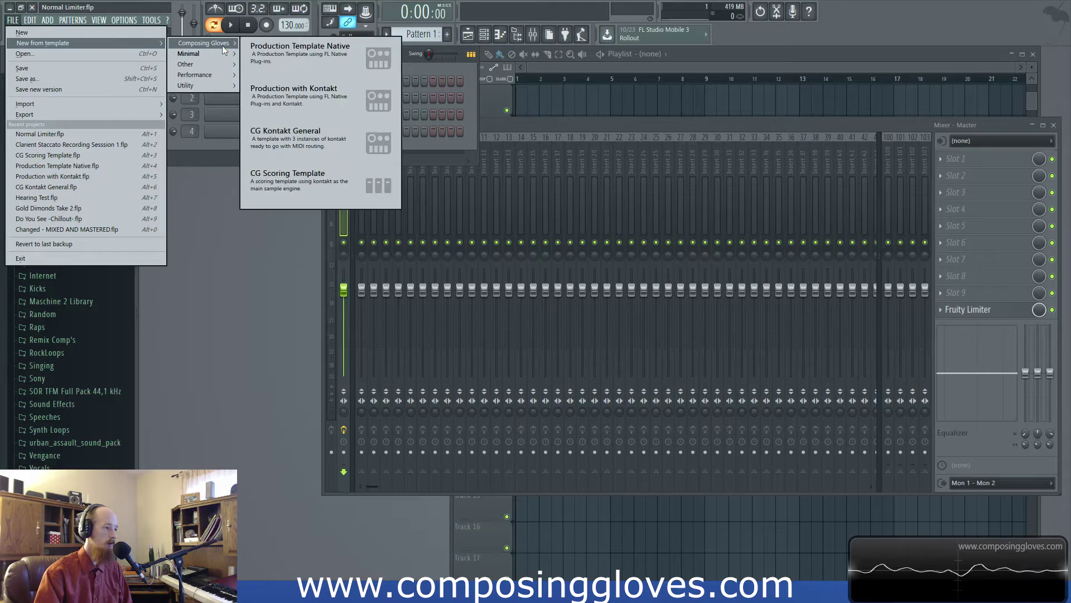
{"action": "left_click", "coordinate": [209, 206]}
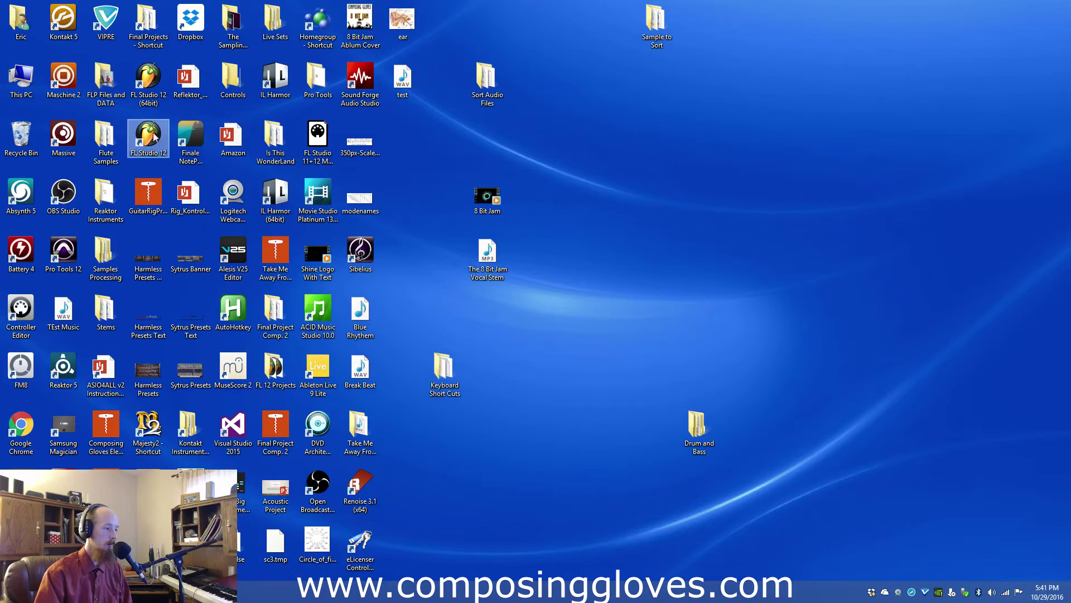
- Relaunch the 64-bit version of FL Studio 12 and check the My Templates category for the Normal Limiter template
{"action": "double_click", "coordinate": [148, 83]}
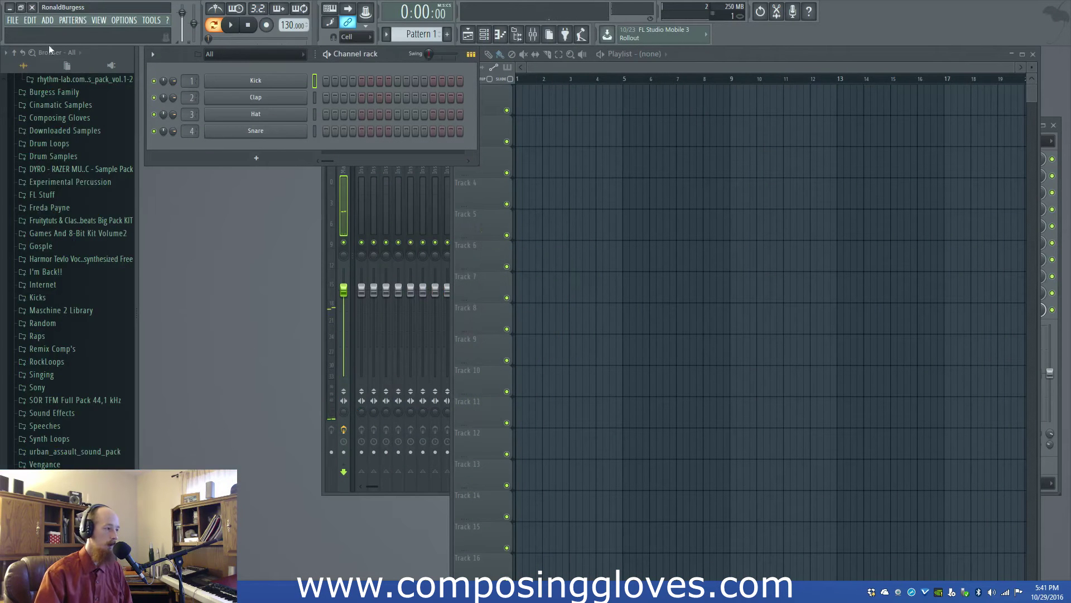
{"action": "left_click", "coordinate": [20, 21]}
{"action": "mouse_move", "coordinate": [99, 45]}
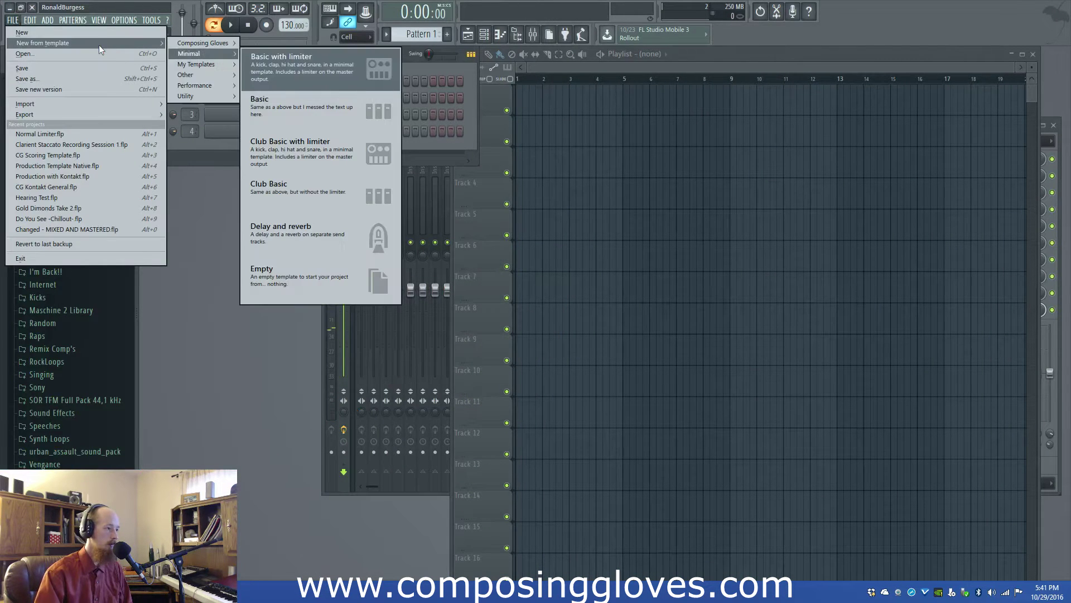
{"action": "mouse_move", "coordinate": [219, 62]}
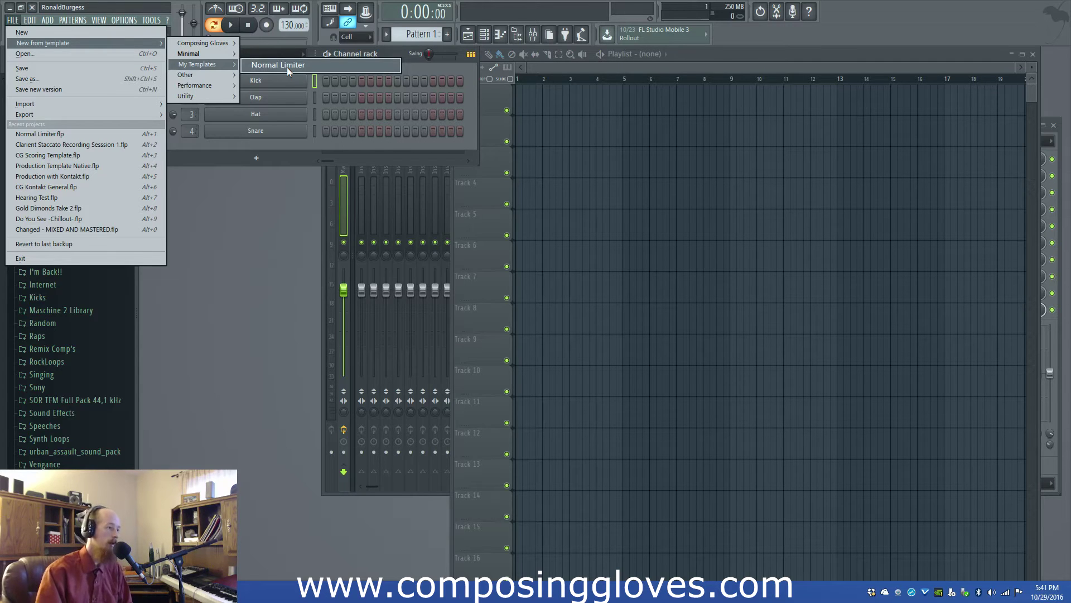
{"action": "left_click", "coordinate": [241, 339]}
{"action": "key", "text": "ctrl+shift+s"}
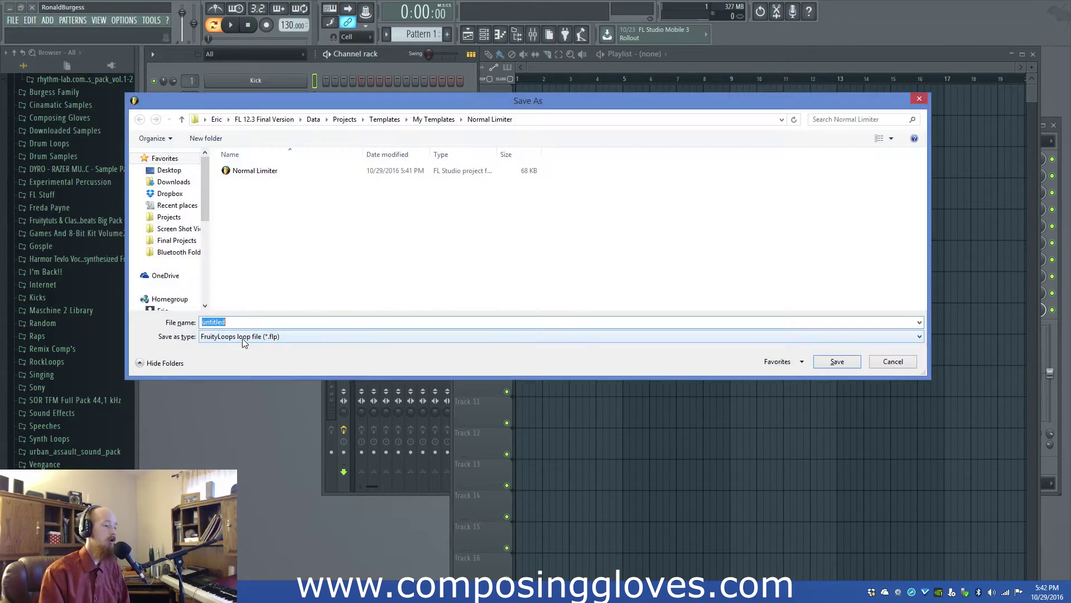
{"action": "left_click", "coordinate": [433, 119]}
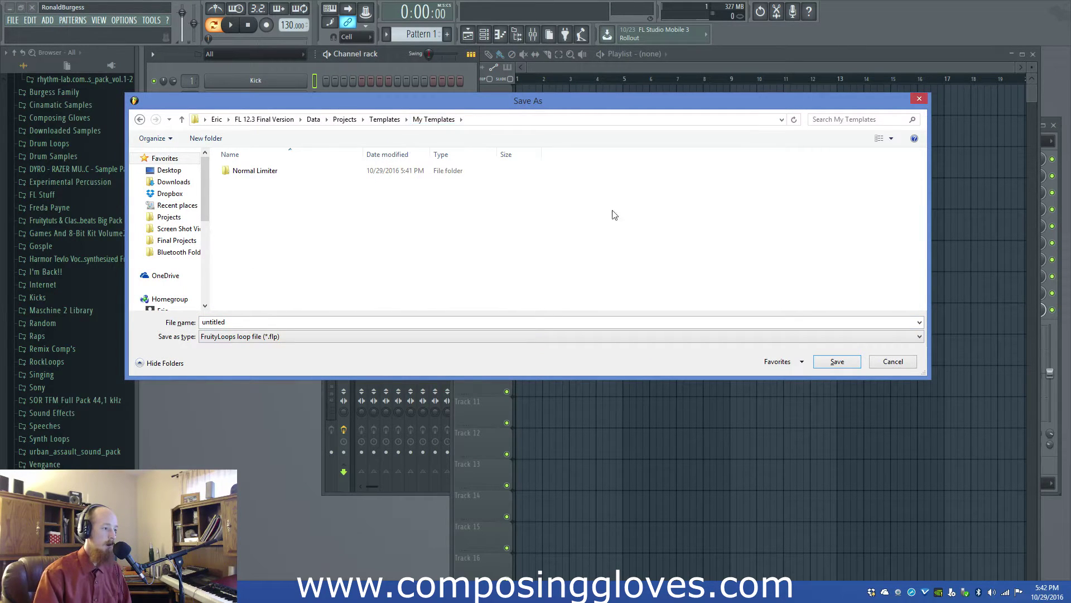
{"action": "left_click", "coordinate": [919, 98]}
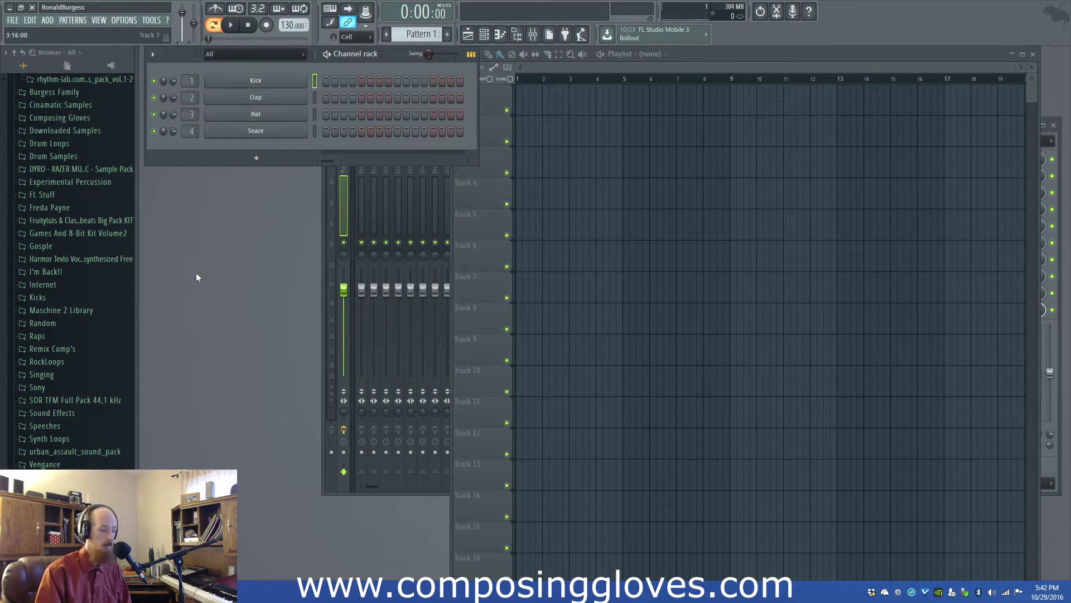
- Open the Projects folder in File Explorer and look through its folders and project files
{"action": "key", "text": "super+e"}
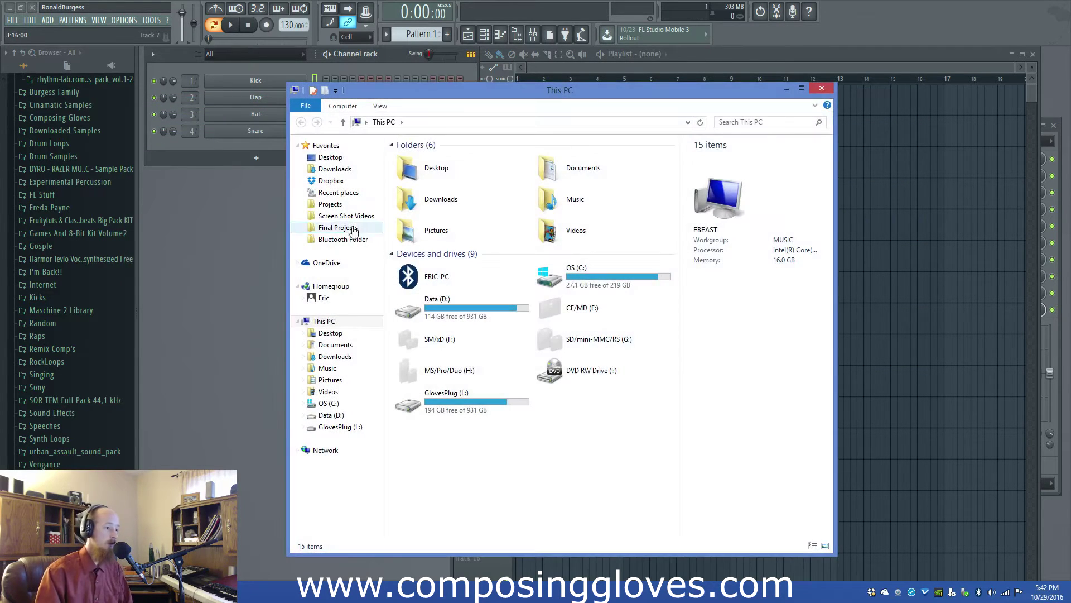
{"action": "left_click_drag", "start_coordinate": [488, 87], "coordinate": [464, 46]}
{"action": "left_click", "coordinate": [306, 163]}
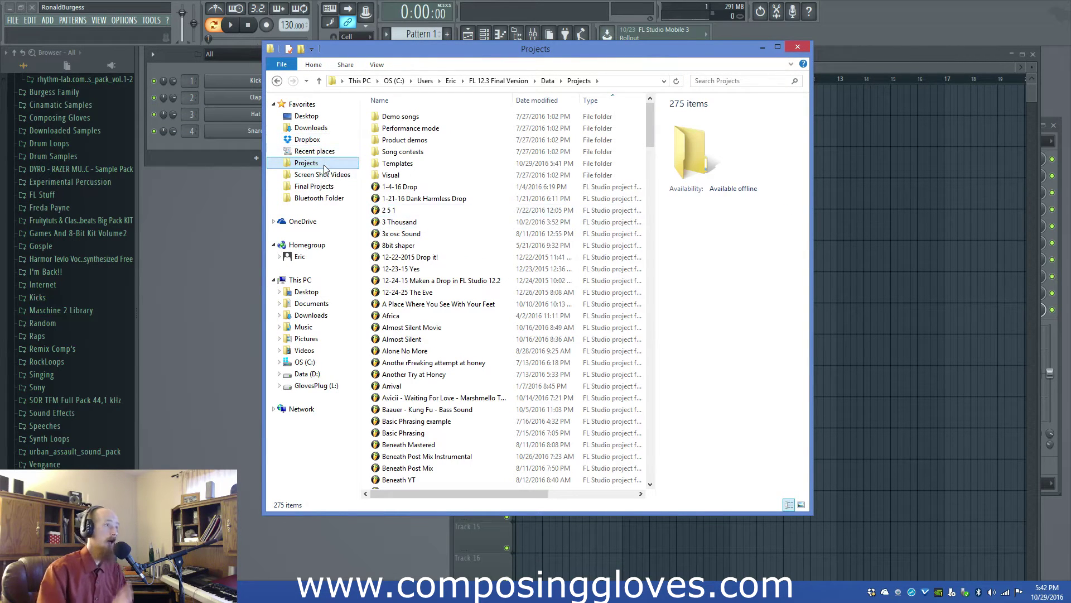
{"action": "left_click", "coordinate": [553, 352]}
{"action": "scroll", "coordinate": [553, 363], "scroll_direction": "down", "scroll_amount": 7}
{"action": "scroll", "coordinate": [551, 371], "scroll_direction": "up", "scroll_amount": 7}
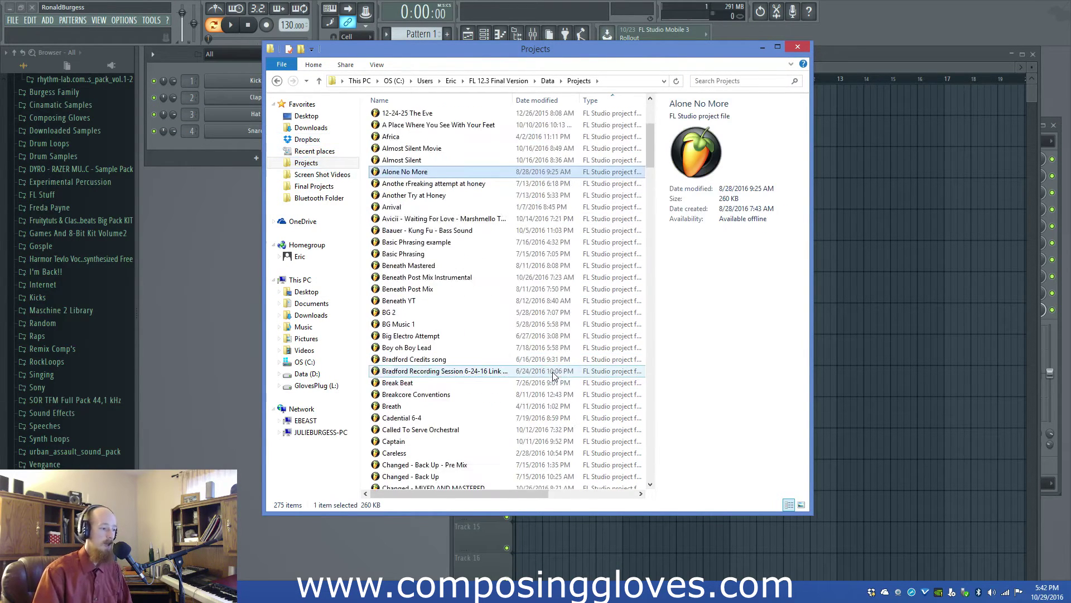
{"action": "scroll", "coordinate": [509, 401], "scroll_direction": "down", "scroll_amount": 9}
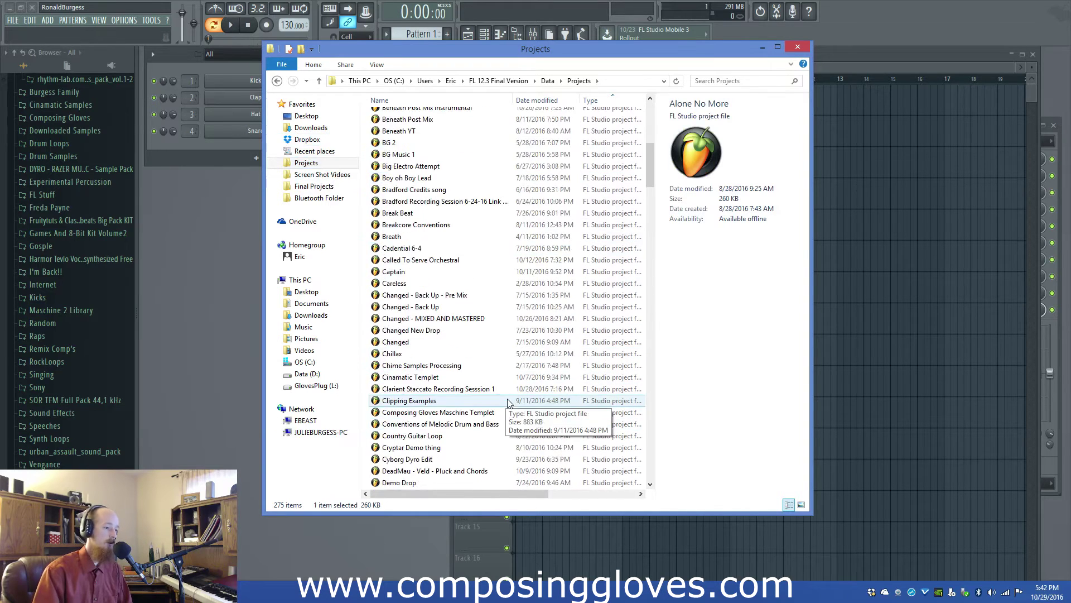
{"action": "scroll", "coordinate": [509, 402], "scroll_direction": "up", "scroll_amount": 9}
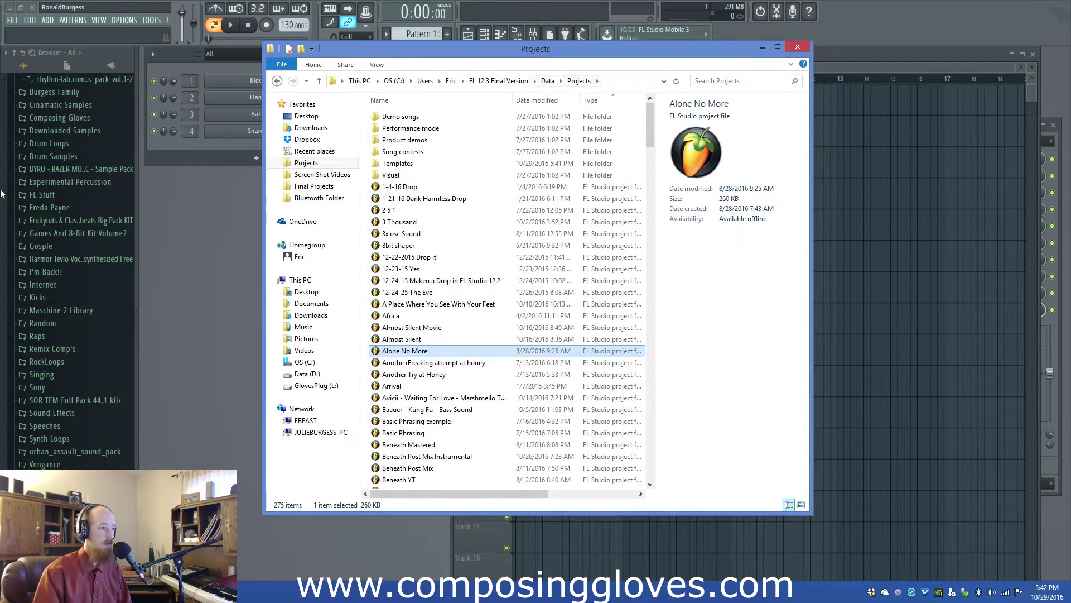
- Check where a location can be added to Favorites, and inspect the Normal Limiter folder under Projects, Templates, My Templates
{"action": "right_click", "coordinate": [289, 106]}
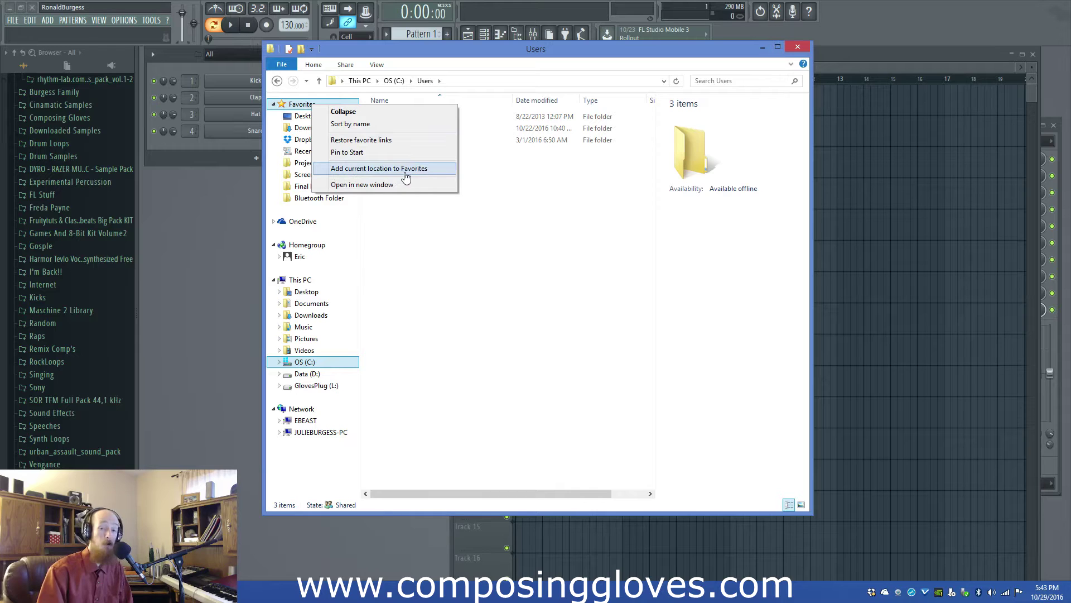
{"action": "left_click", "coordinate": [308, 214]}
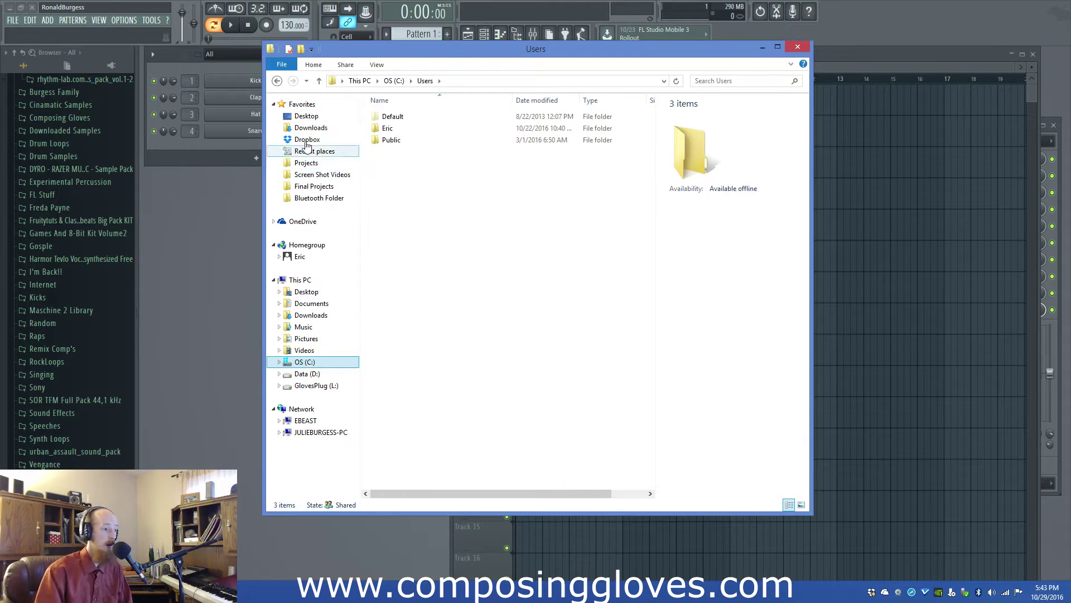
{"action": "left_click", "coordinate": [306, 163]}
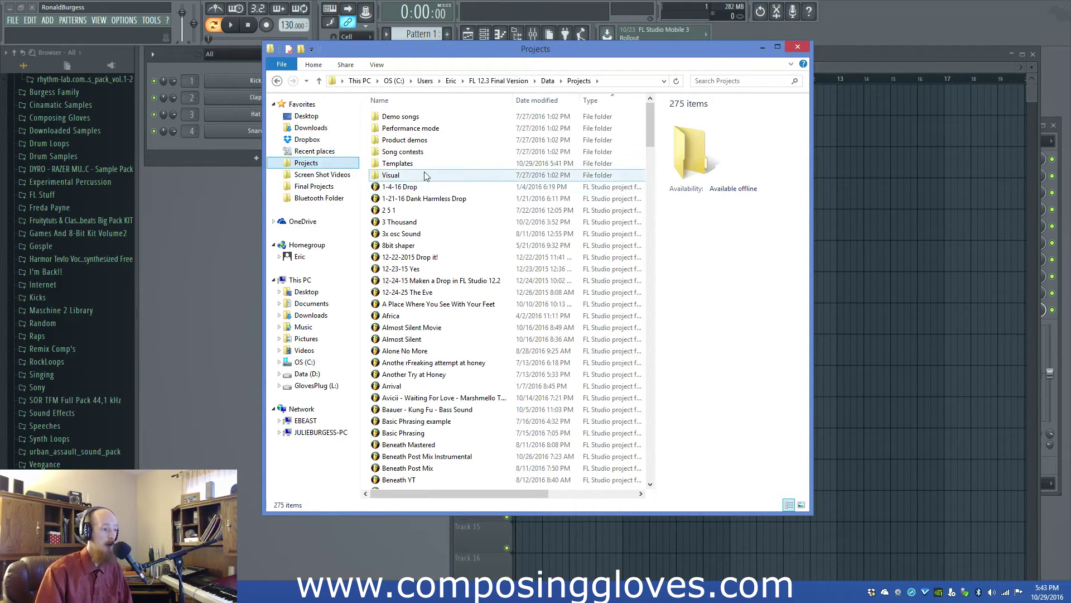
{"action": "double_click", "coordinate": [423, 163]}
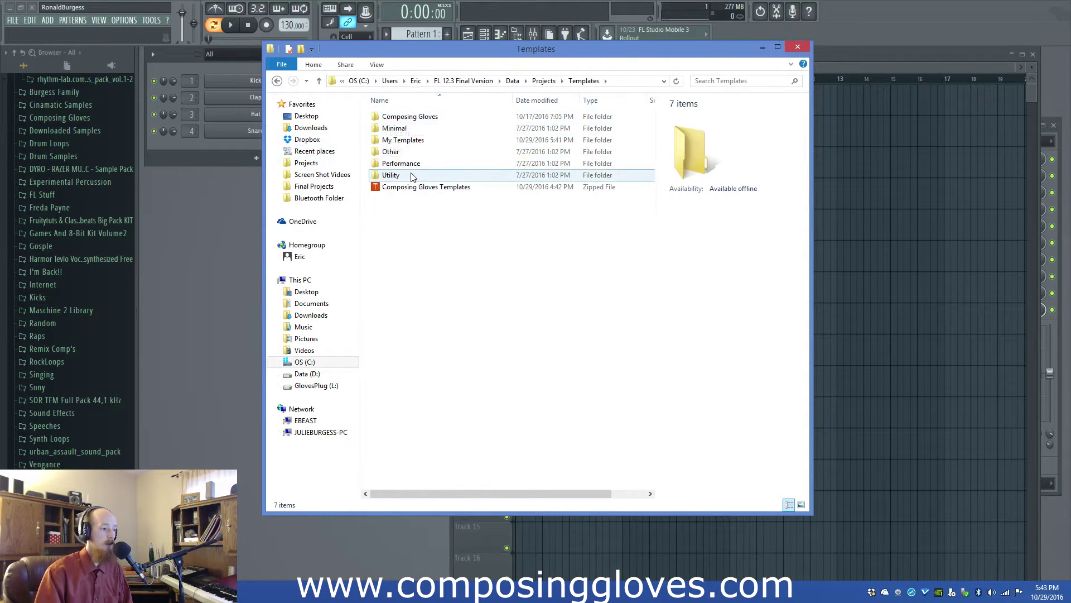
{"action": "double_click", "coordinate": [406, 142]}
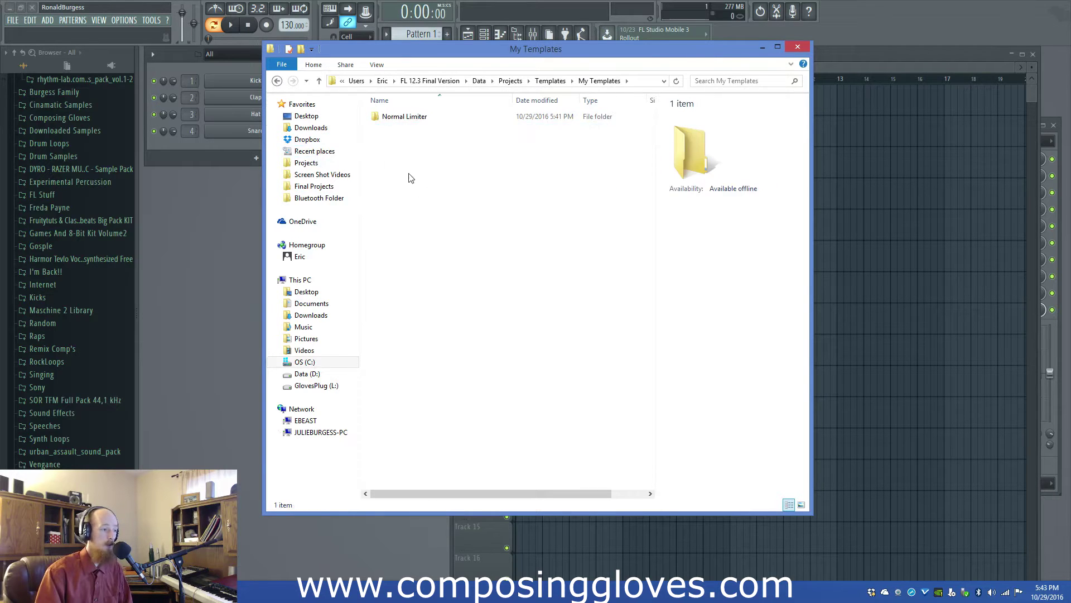
{"action": "double_click", "coordinate": [401, 118]}
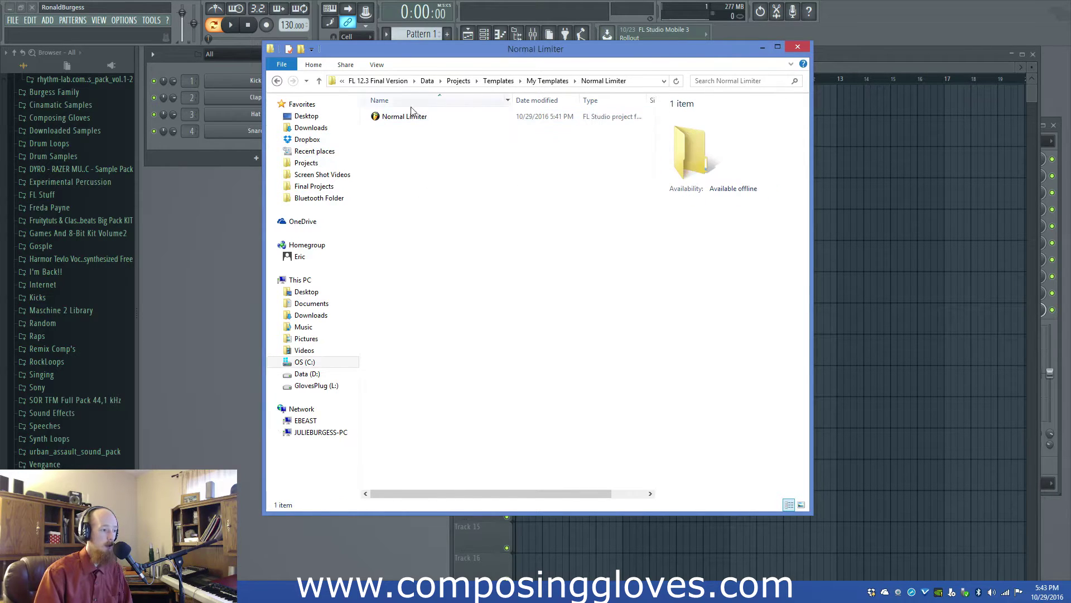
- Copy the Basic NFO file from the Basic folder of the Minimal templates
{"action": "left_click", "coordinate": [549, 81]}
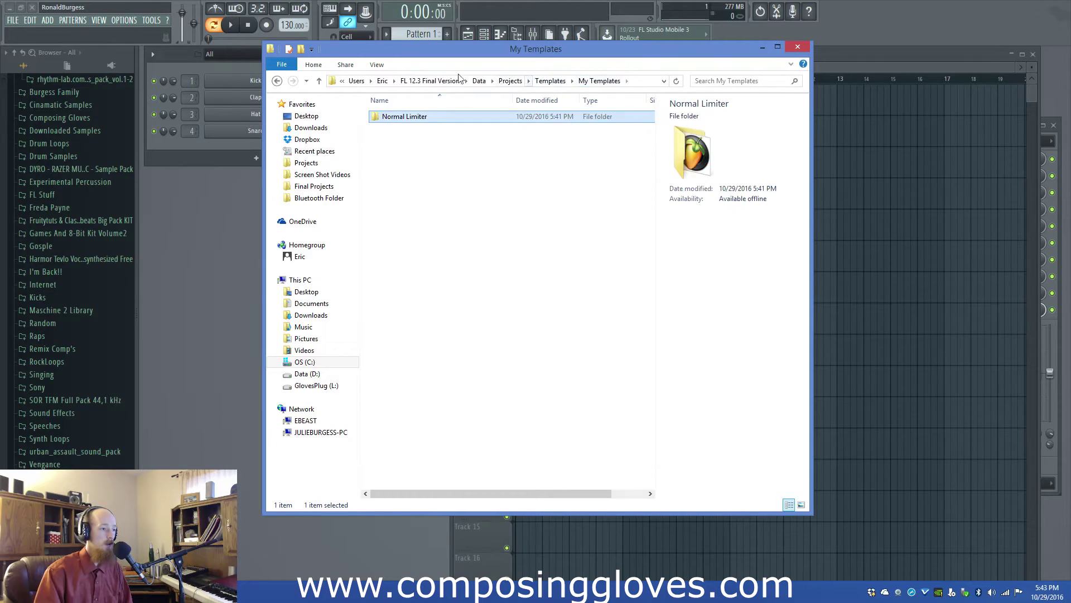
{"action": "left_click", "coordinate": [550, 81]}
{"action": "double_click", "coordinate": [414, 128]}
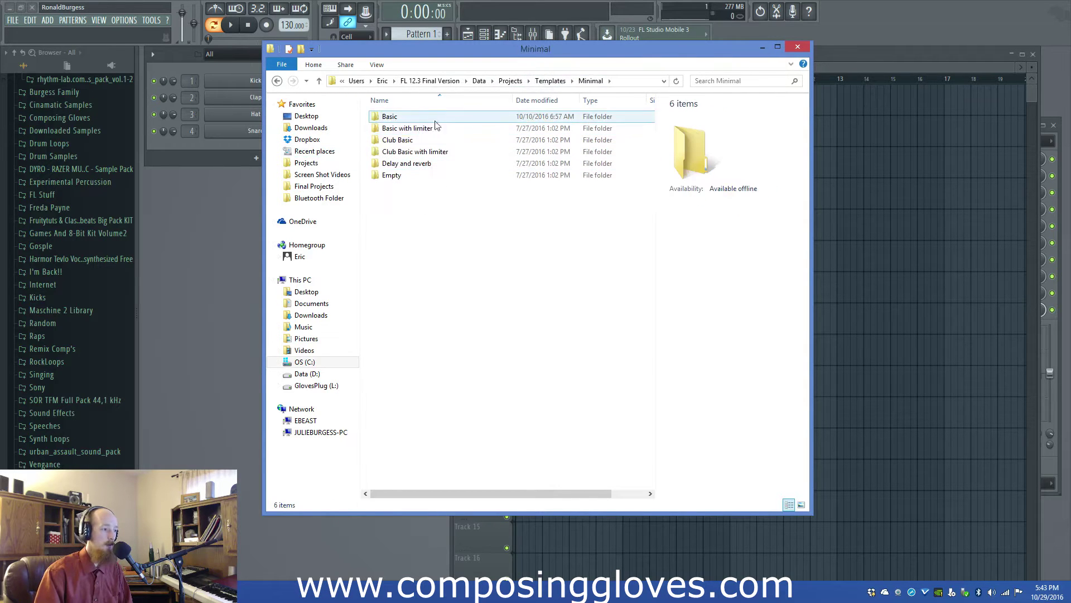
{"action": "double_click", "coordinate": [438, 116]}
{"action": "left_click", "coordinate": [406, 129]}
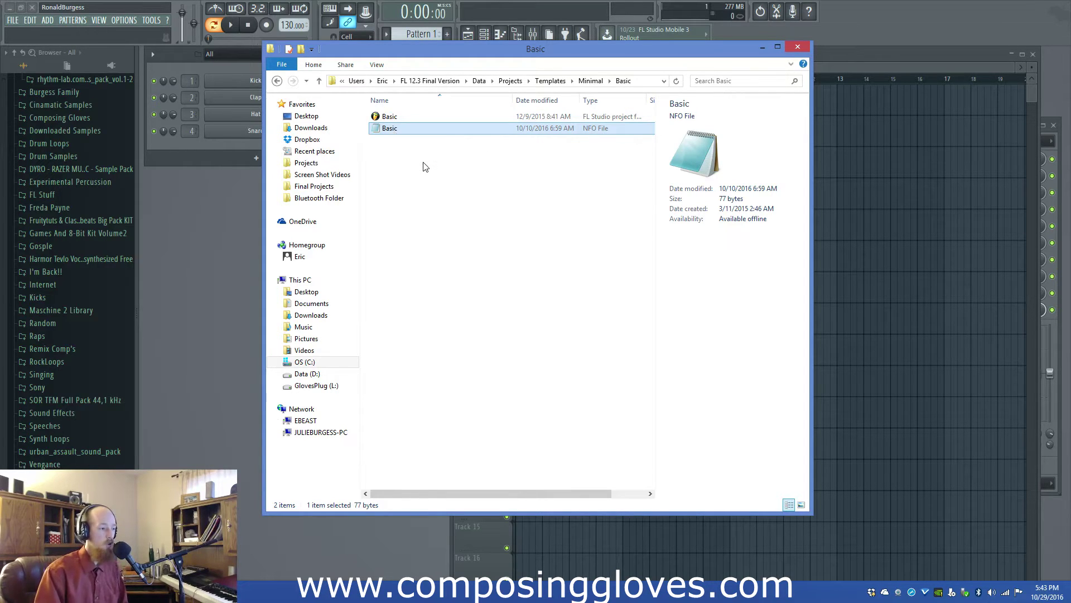
- Paste the copied NFO file into the Normal Limiter folder inside My Templates
{"action": "left_click", "coordinate": [552, 81]}
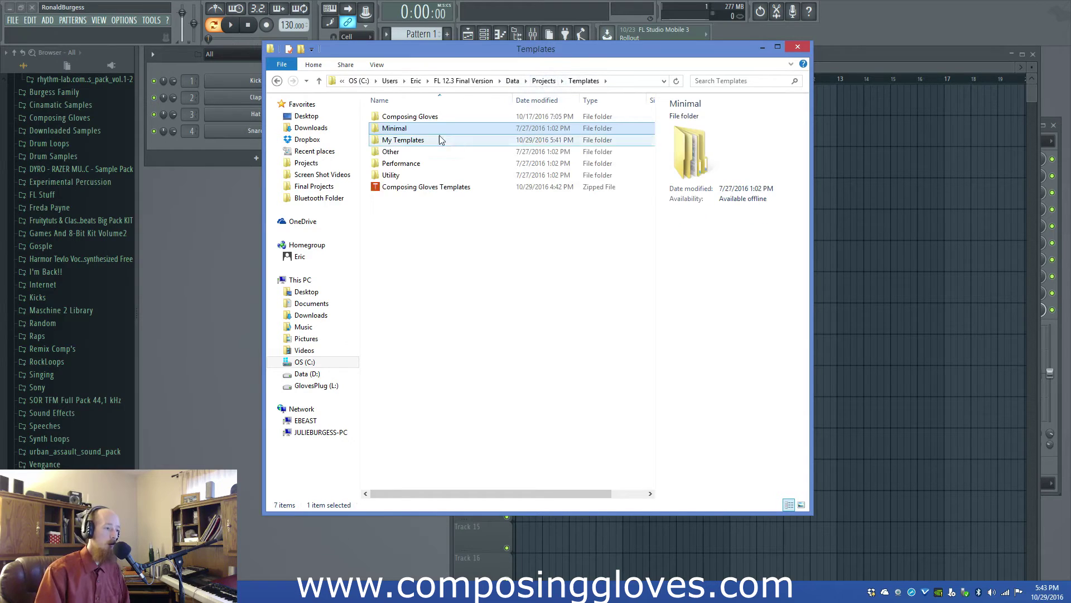
{"action": "double_click", "coordinate": [415, 140]}
{"action": "double_click", "coordinate": [426, 116]}
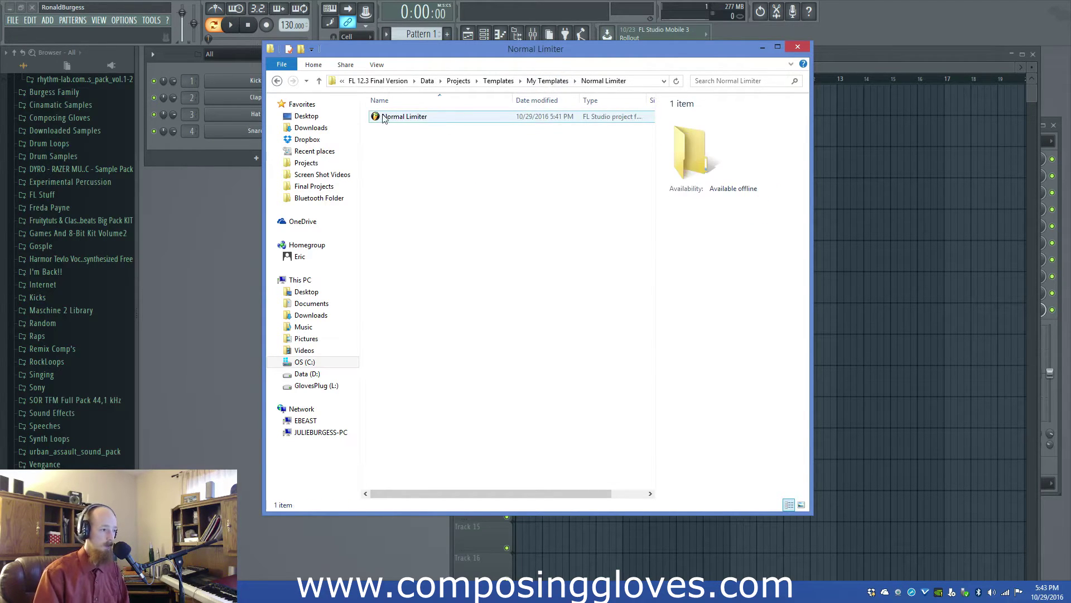
{"action": "left_click", "coordinate": [548, 81]}
{"action": "double_click", "coordinate": [417, 118]}
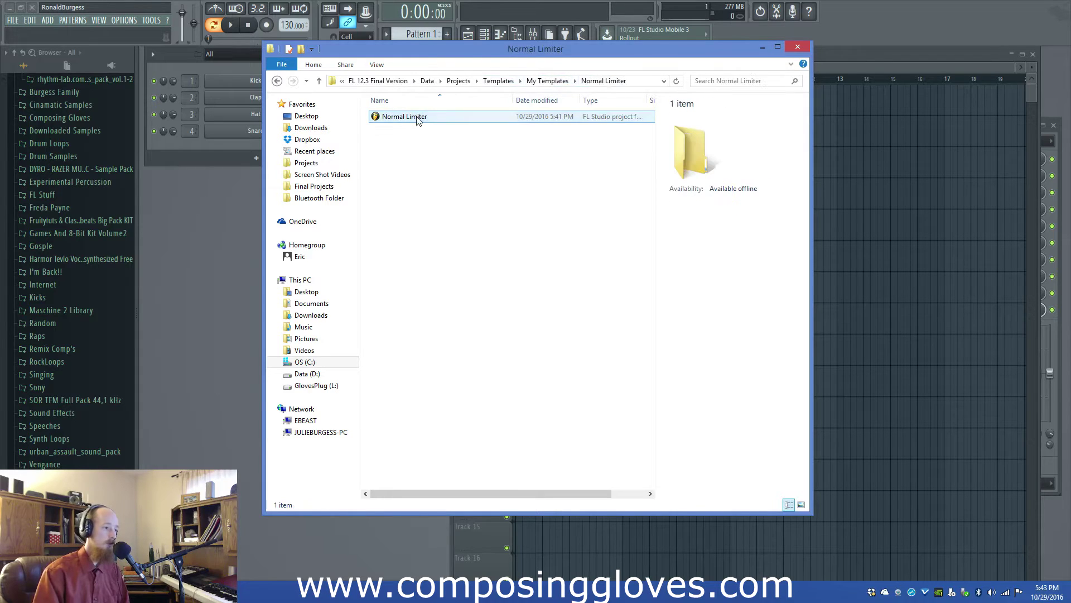
{"action": "key", "text": "ctrl+v"}
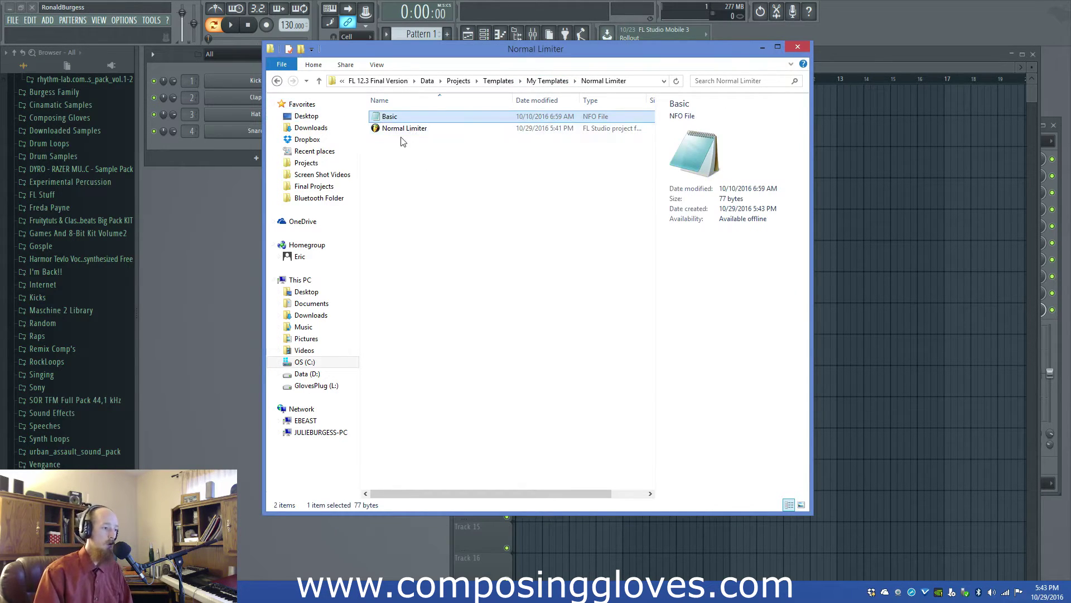
- Rename the pasted Basic NFO file in the Normal Limiter folder as Normal Limiter
{"action": "left_click", "coordinate": [406, 117]}
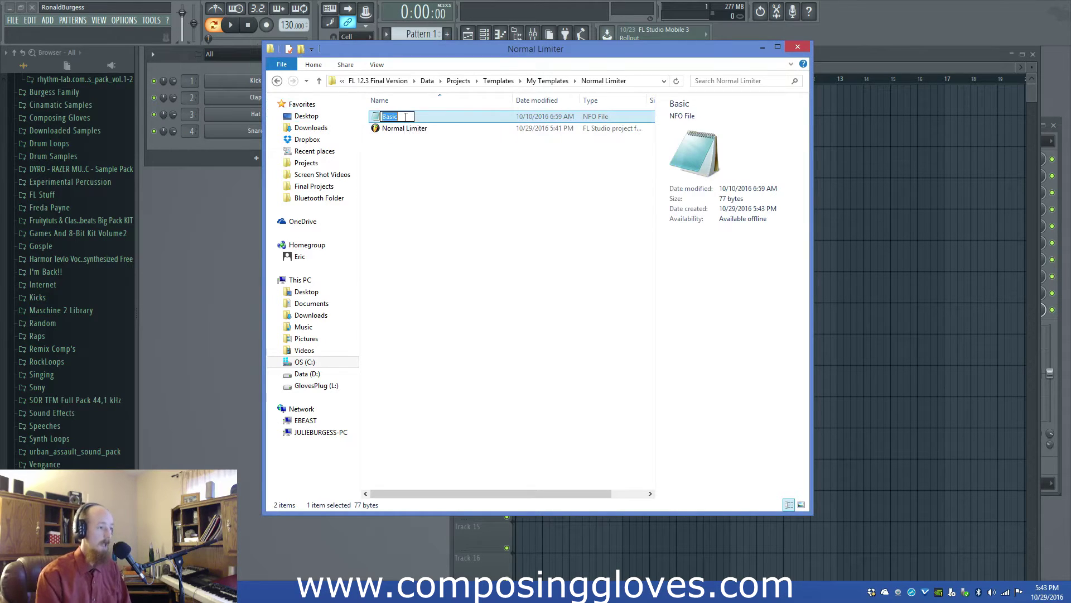
{"action": "type", "text": "Normal"}
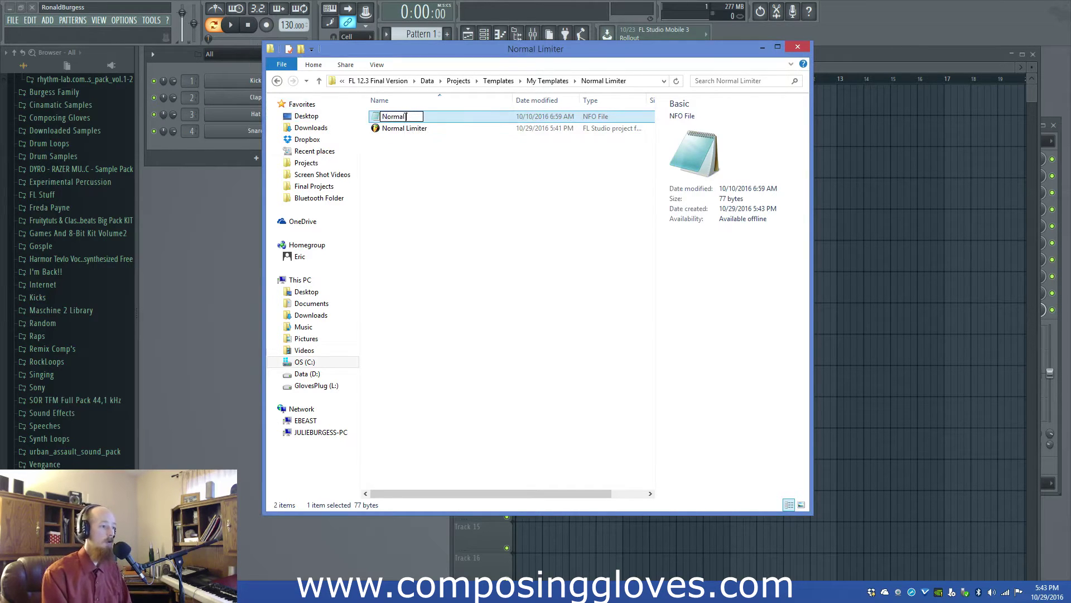
{"action": "type", "text": " Limiter"}
{"action": "key", "text": "Return"}
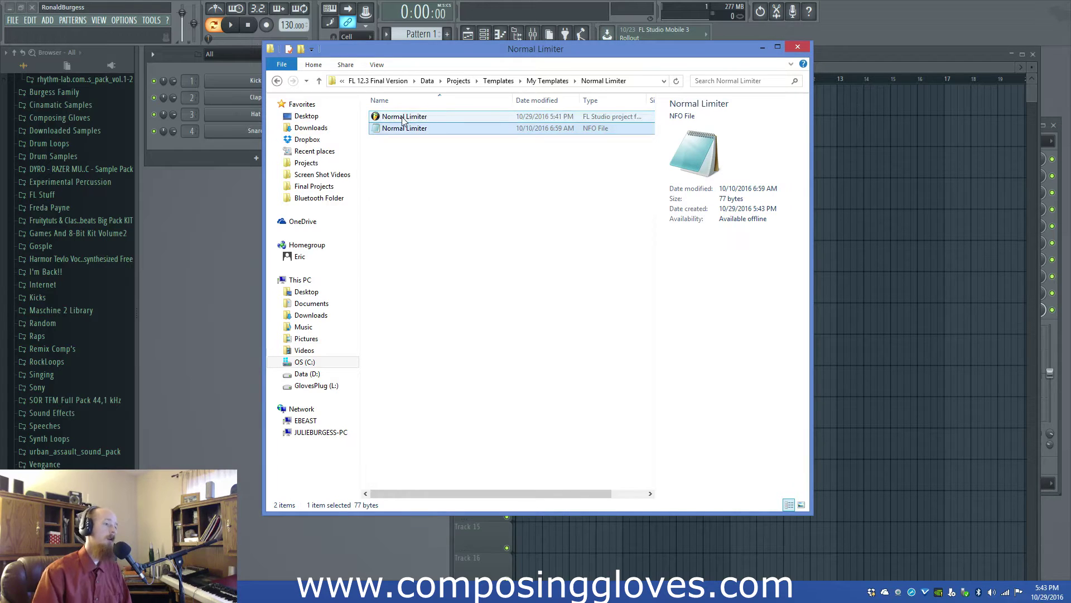
- Open the Normal Limiter NFO file in Notepad and examine its MenuIconIndex value
{"action": "double_click", "coordinate": [432, 128]}
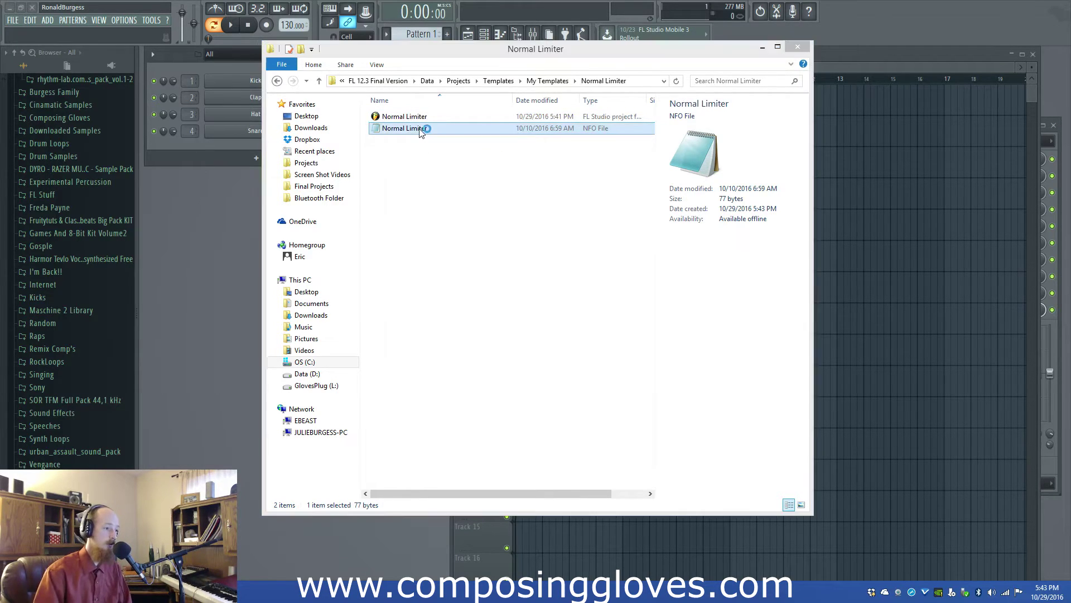
{"action": "left_click_drag", "start_coordinate": [452, 156], "coordinate": [448, 120]}
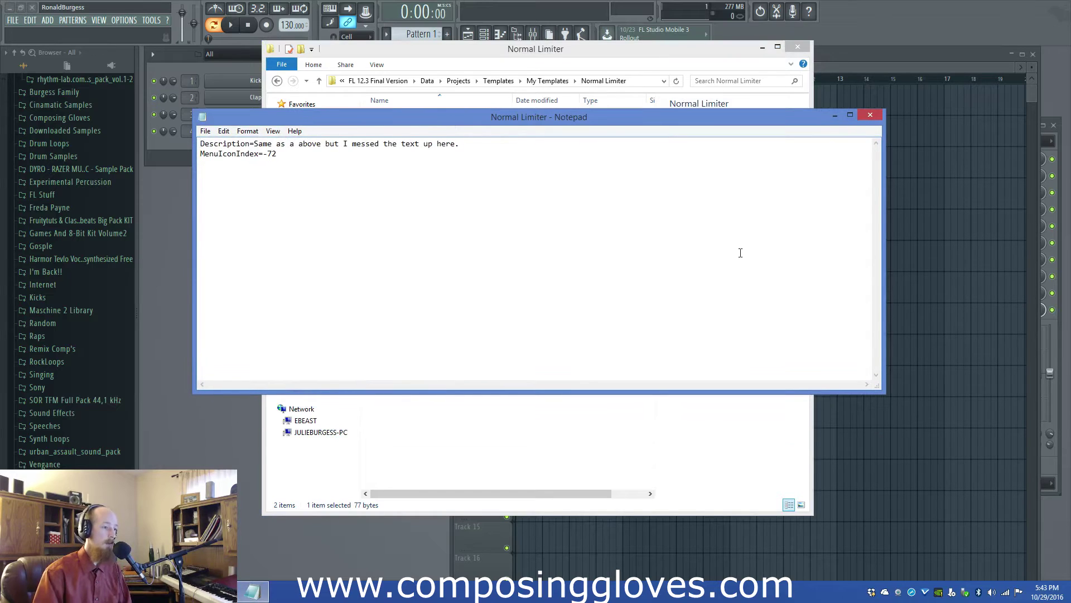
{"action": "left_click_drag", "start_coordinate": [278, 154], "coordinate": [263, 156]}
{"action": "left_click", "coordinate": [290, 169]}
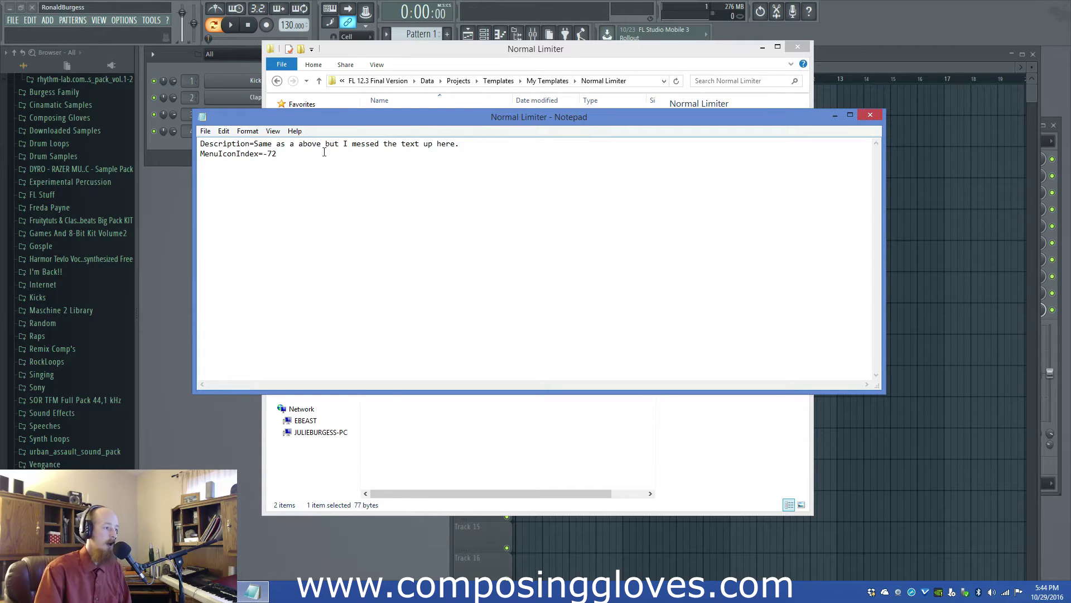
- Replace the NFO description with "Same as basic but with no boost on the limiter.", then save and close the file
{"action": "left_click_drag", "start_coordinate": [255, 144], "coordinate": [464, 146]}
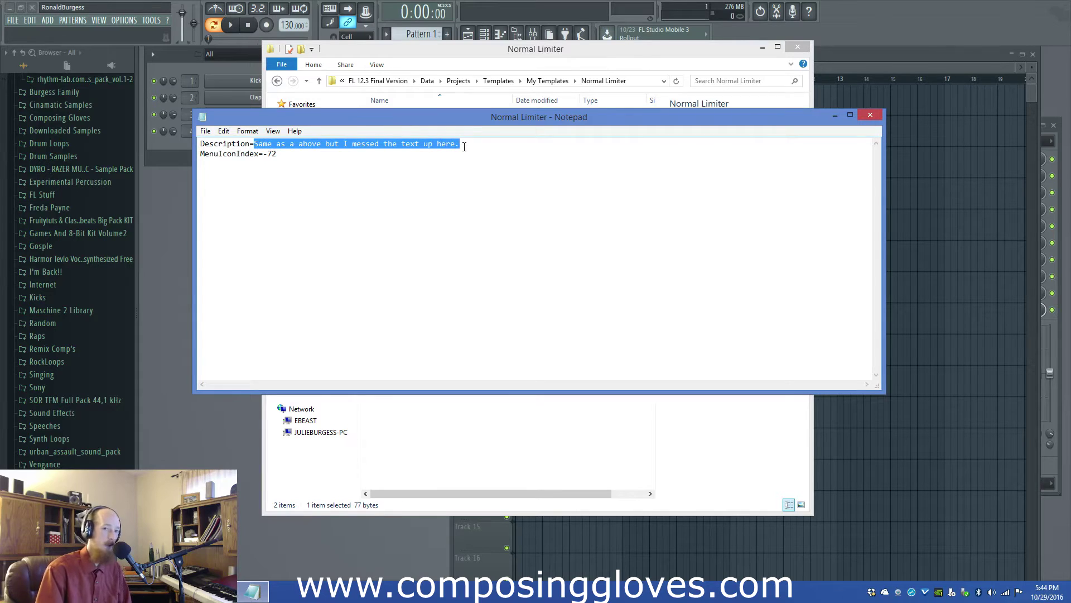
{"action": "key", "text": "BackSpace"}
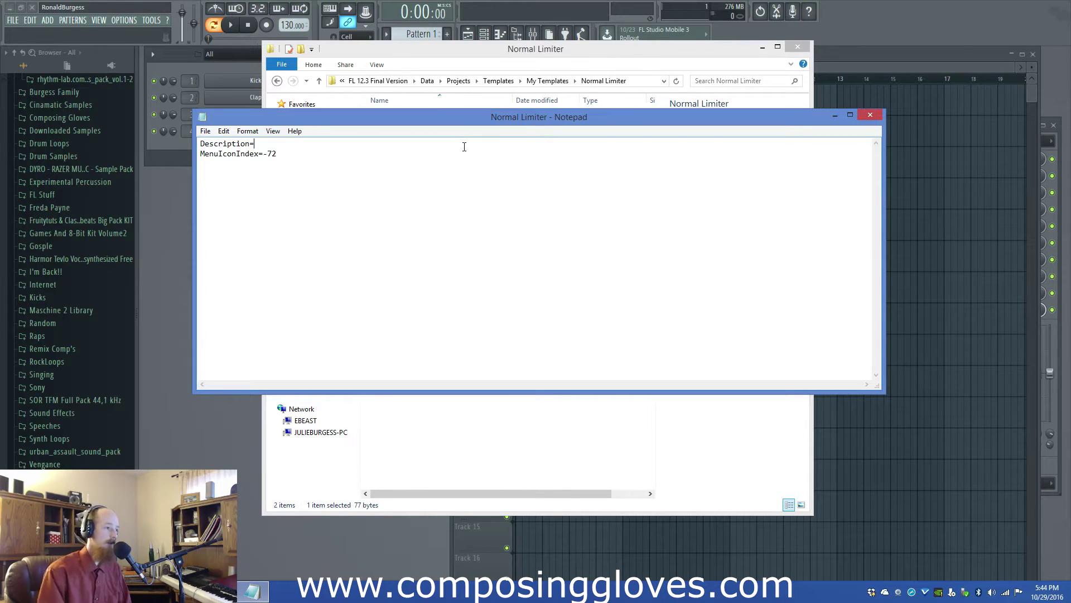
{"action": "left_click_drag", "start_coordinate": [440, 119], "coordinate": [471, 156]}
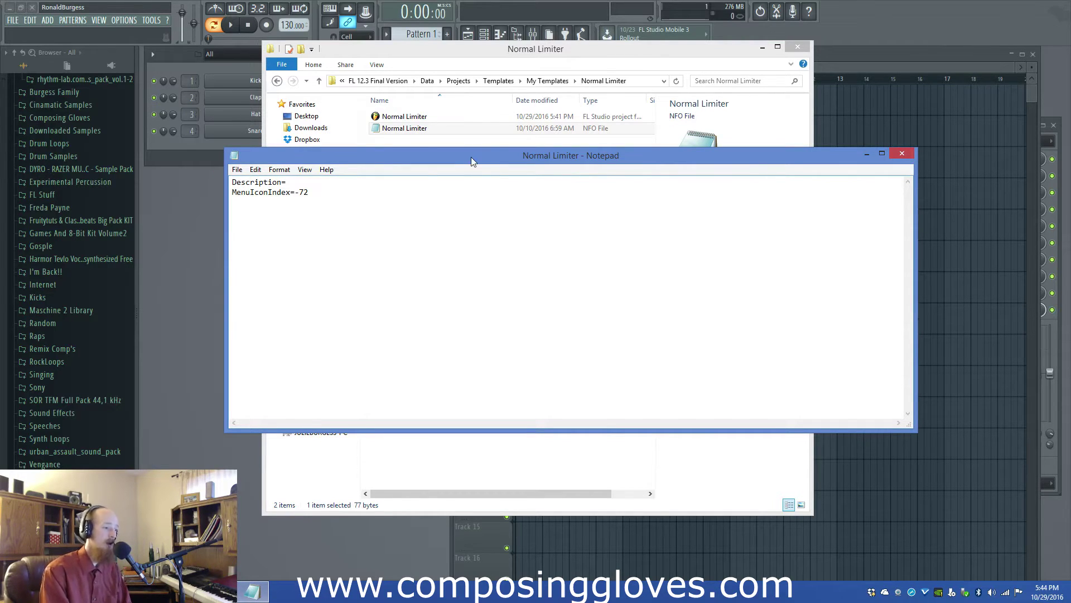
{"action": "type", "text": "Sam"}
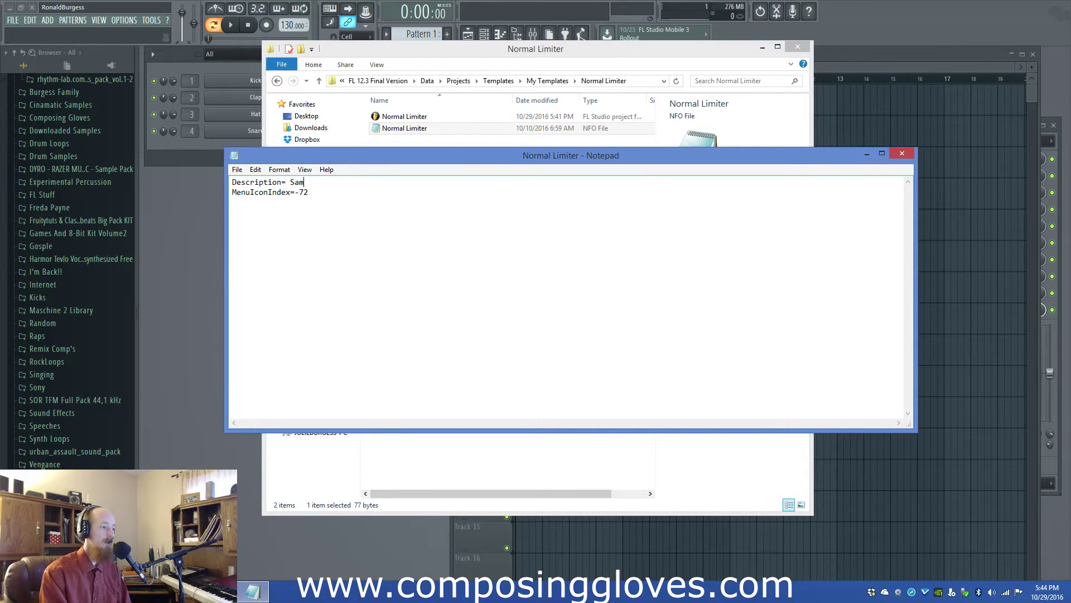
{"action": "type", "text": "e as basic "}
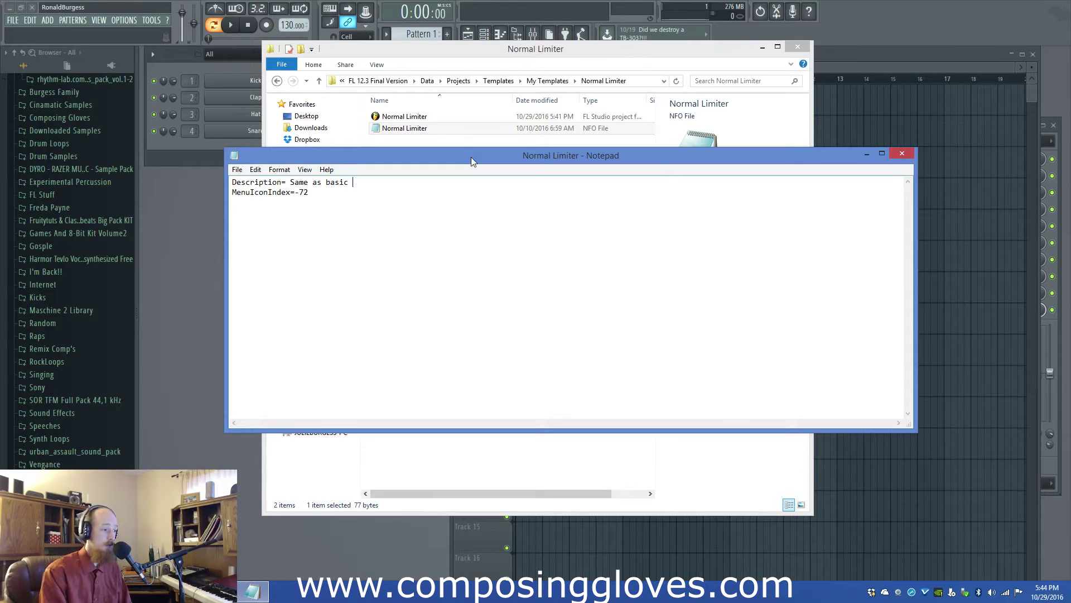
{"action": "type", "text": "but wi"}
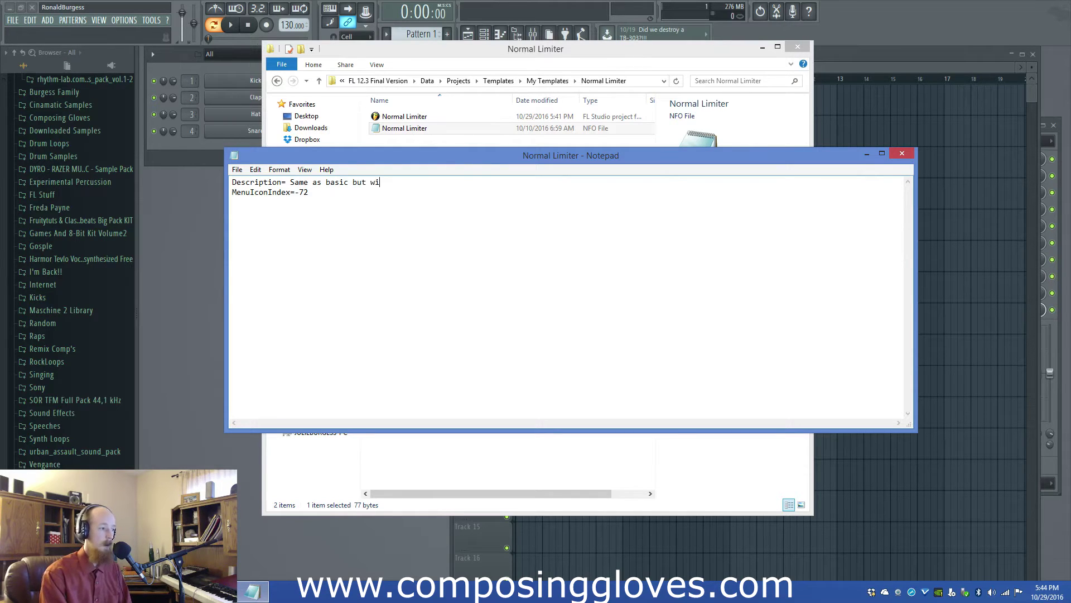
{"action": "type", "text": "th no boo"}
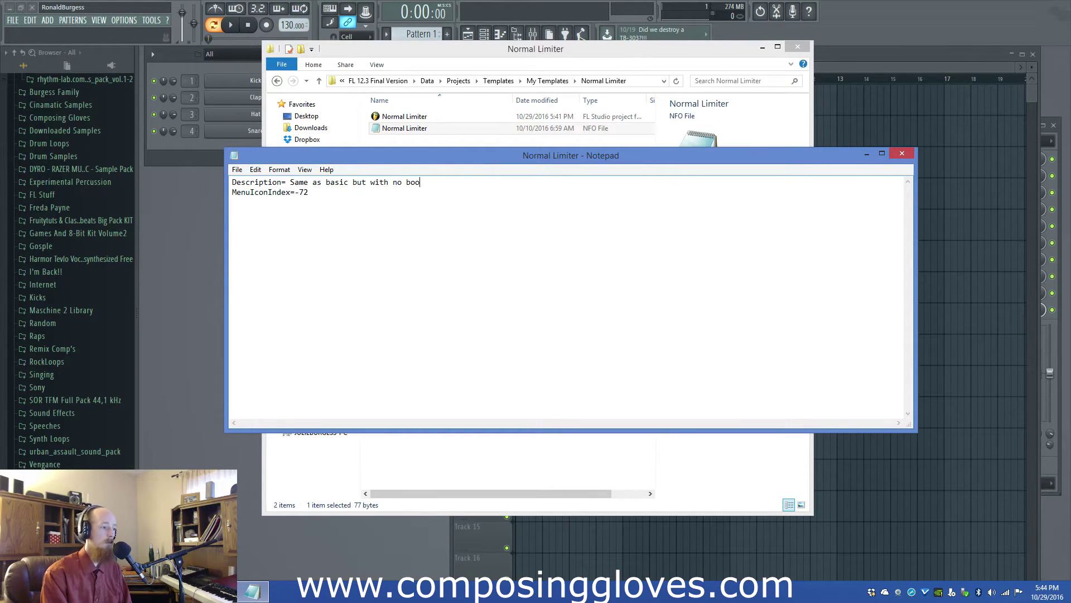
{"action": "type", "text": "st on the lim"}
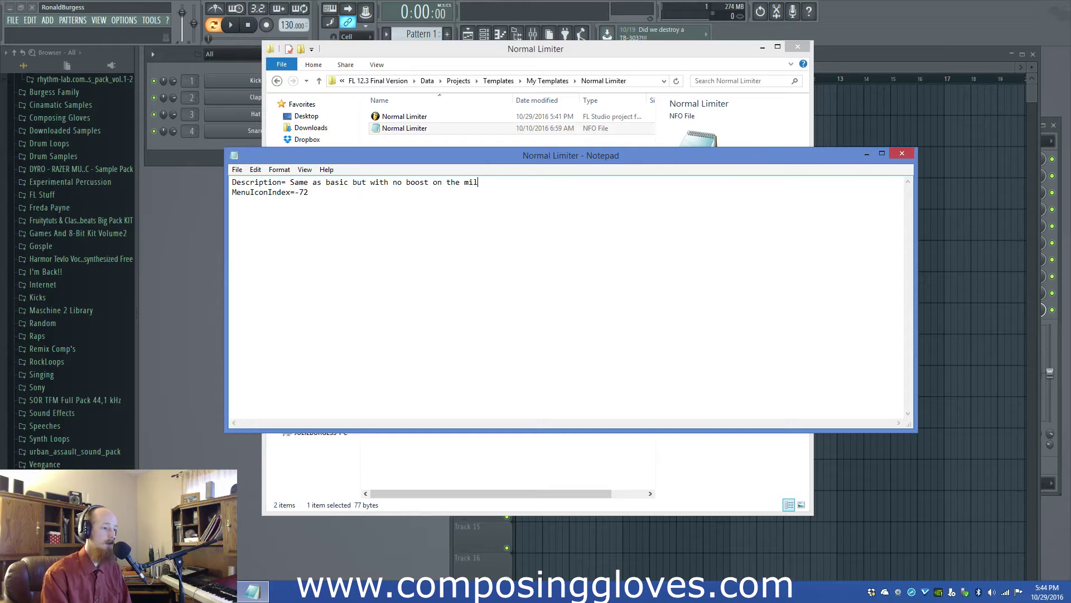
{"action": "type", "text": "iter."}
{"action": "key", "text": "ctrl+s"}
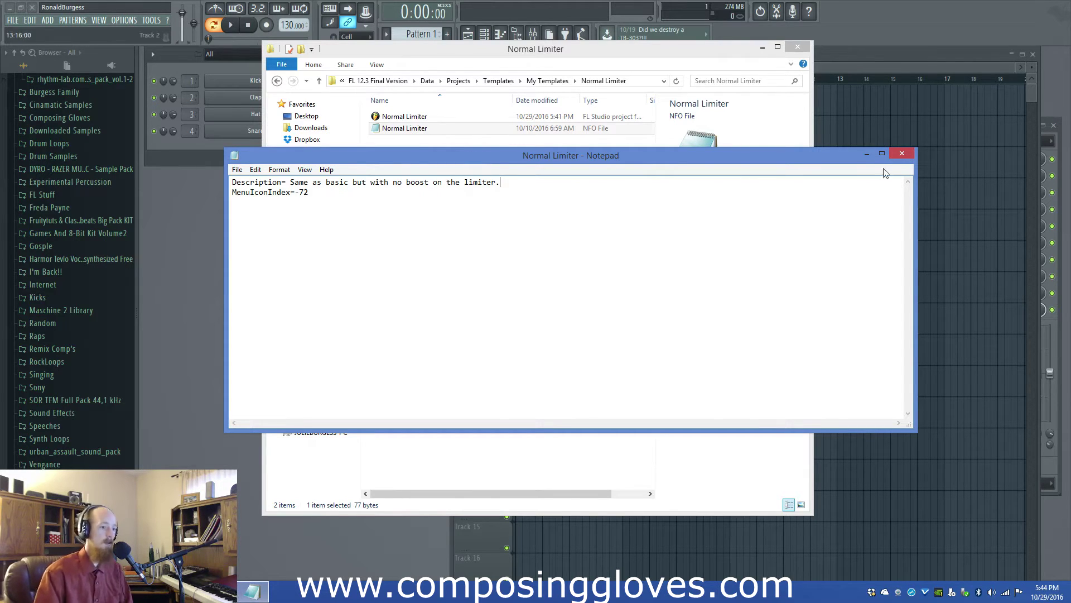
{"action": "left_click", "coordinate": [903, 153]}
{"action": "left_click", "coordinate": [586, 167]}
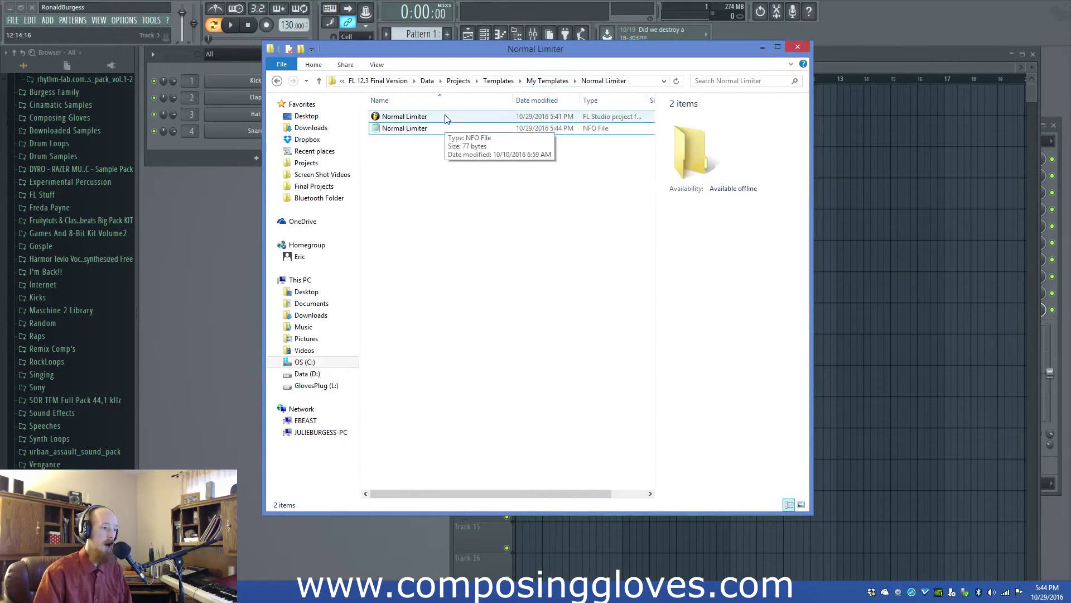
- Close the Normal Limiter folder window and check the new-project template categories in FL Studio
{"action": "left_click", "coordinate": [797, 48]}
{"action": "left_click", "coordinate": [12, 20]}
{"action": "mouse_move", "coordinate": [29, 21]}
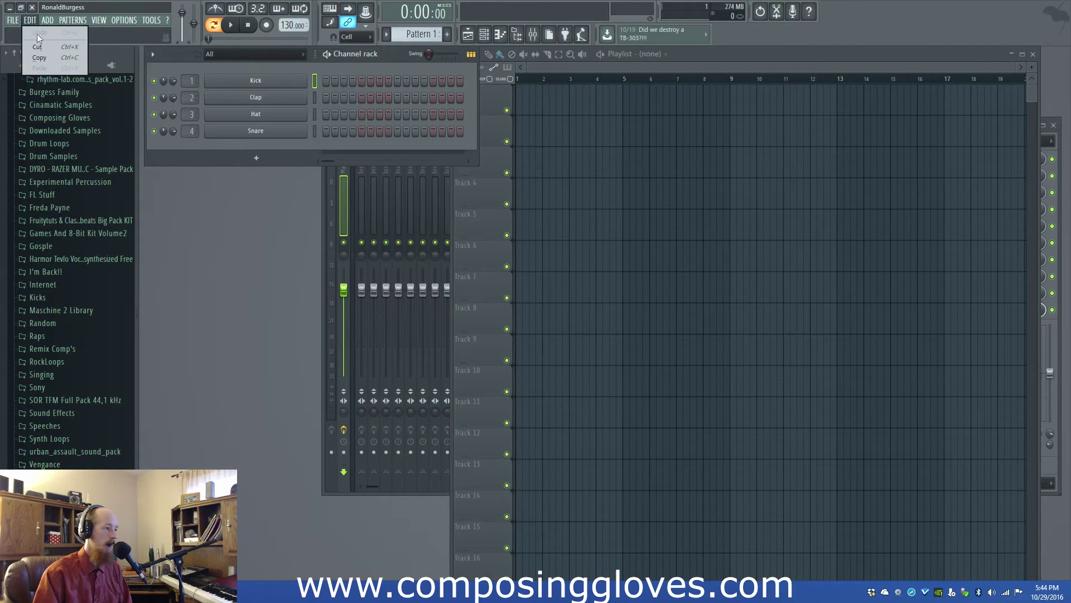
{"action": "mouse_move", "coordinate": [47, 43]}
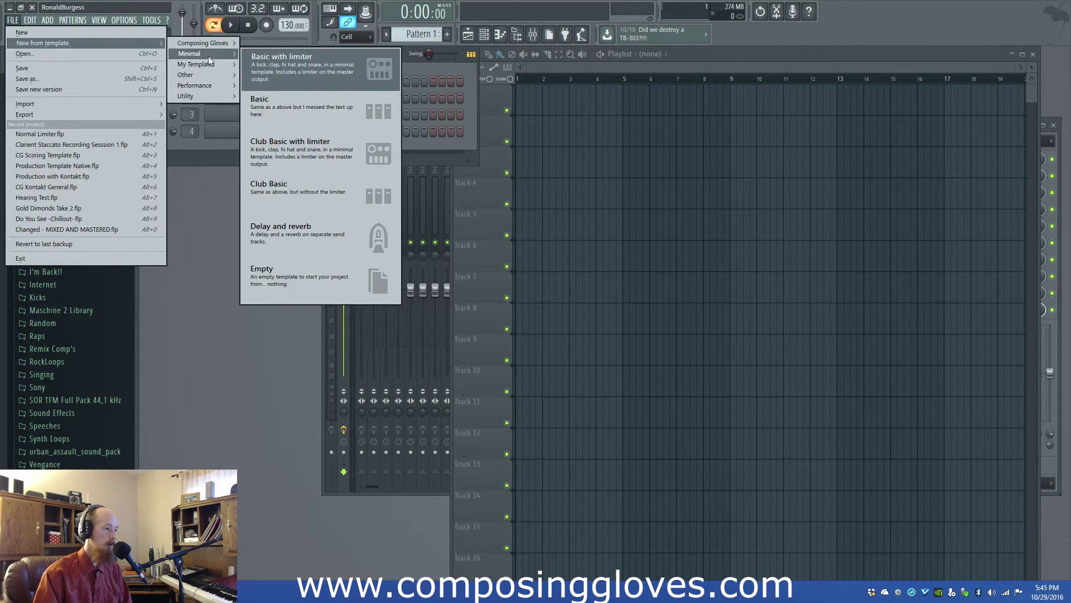
{"action": "left_click", "coordinate": [271, 67]}
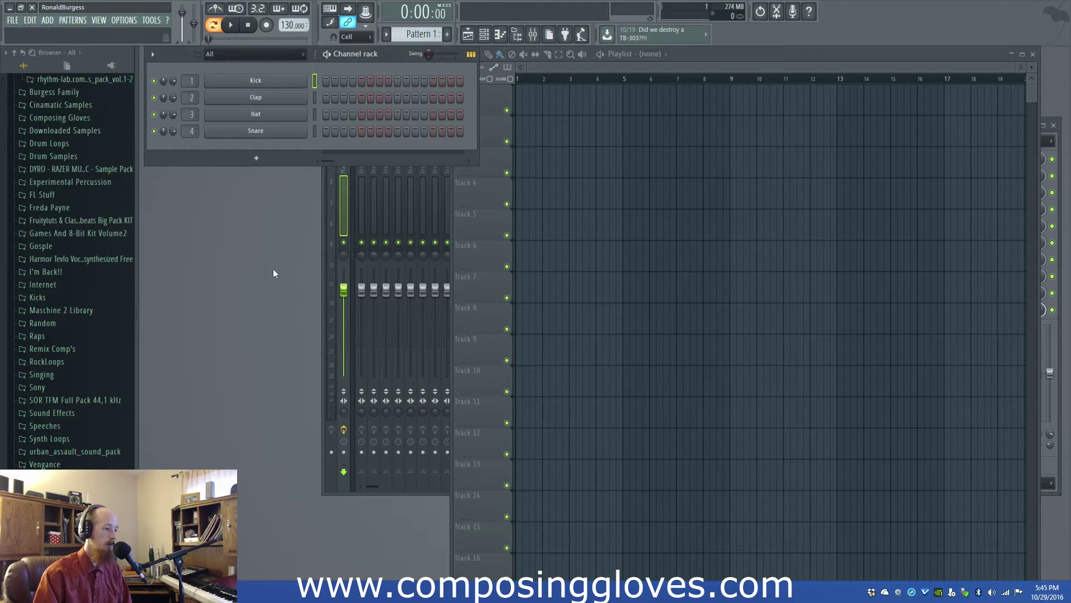
- Restart FL Studio and check the Normal Limiter entry and its description under the My Templates category
{"action": "left_click", "coordinate": [32, 7]}
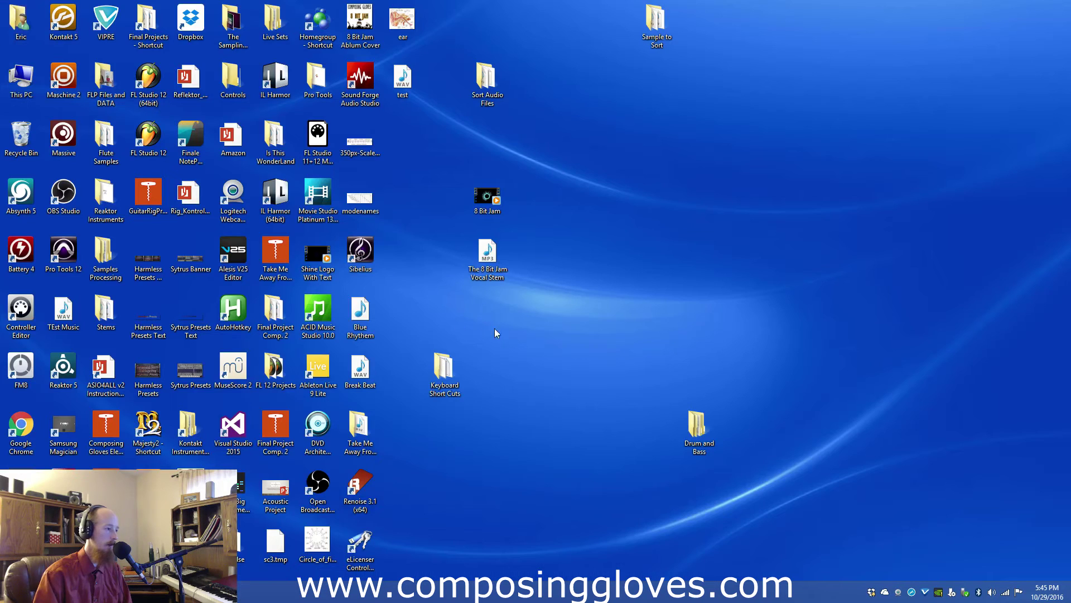
{"action": "double_click", "coordinate": [145, 81]}
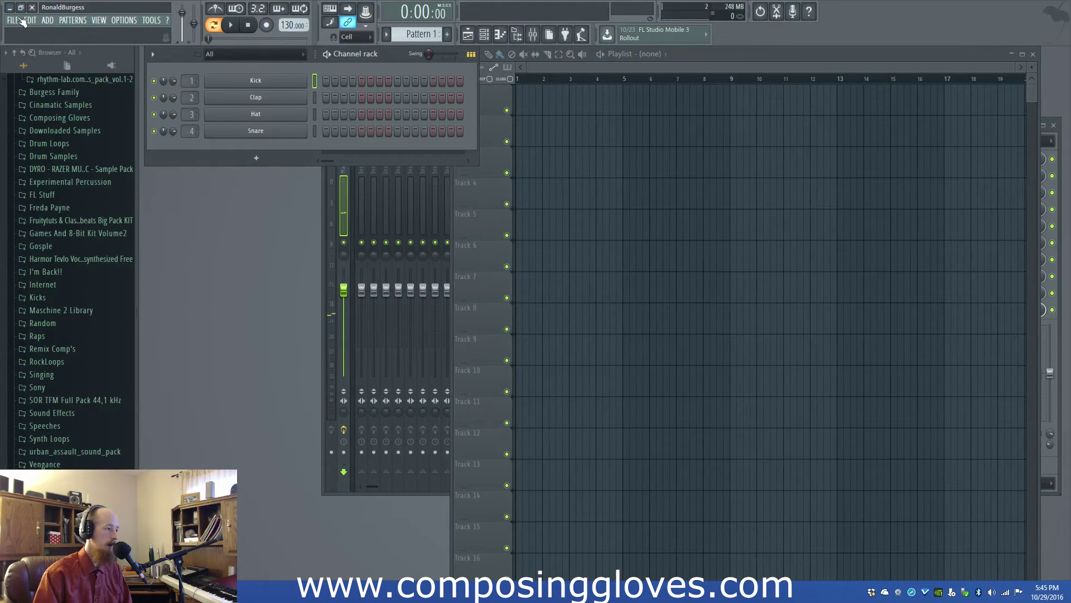
{"action": "left_click", "coordinate": [20, 21]}
{"action": "mouse_move", "coordinate": [55, 42]}
{"action": "mouse_move", "coordinate": [229, 55]}
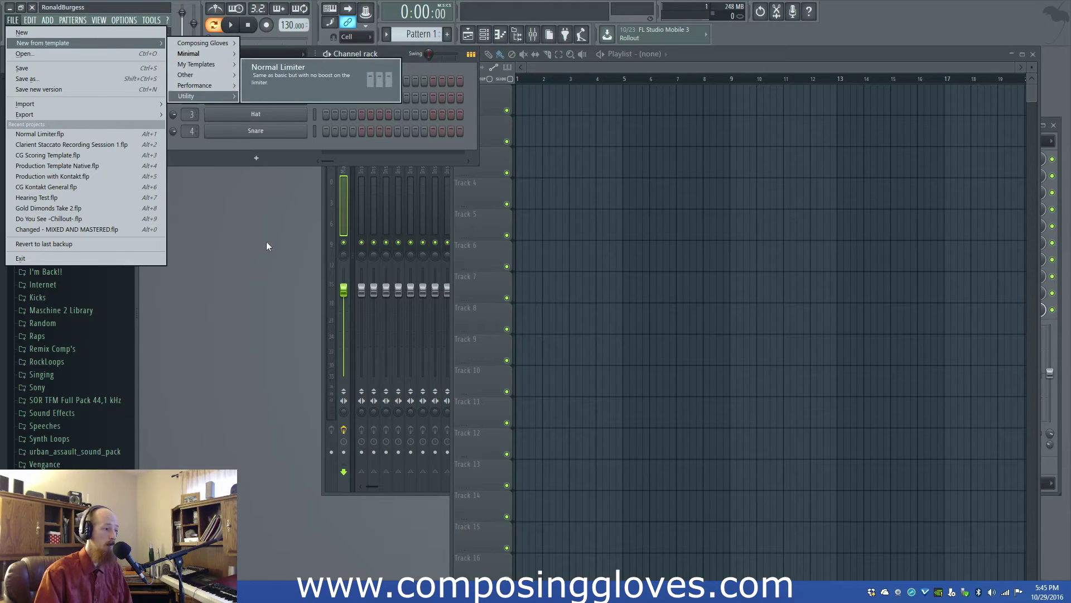
{"action": "left_click", "coordinate": [246, 243]}
{"action": "key", "text": "alt+Tab"}
{"action": "key", "text": "alt+Tab"}
{"action": "key", "text": "alt+Tab"}
{"action": "key", "text": "alt+Tab"}
{"action": "key", "text": "alt+Tab"}
{"action": "key", "text": "alt+Tab"}
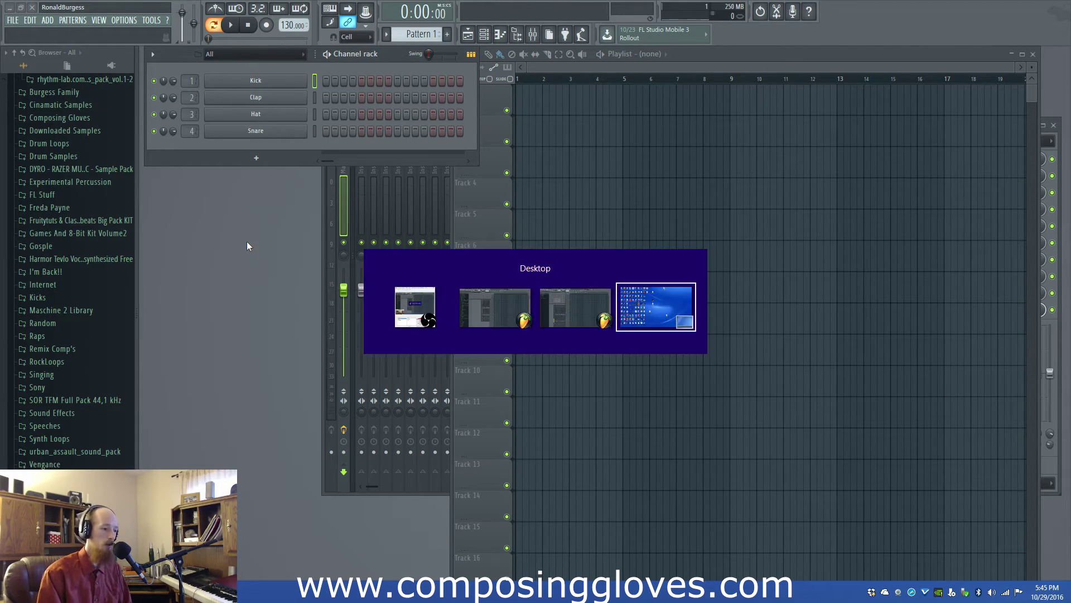
{"action": "key", "text": "alt+Tab"}
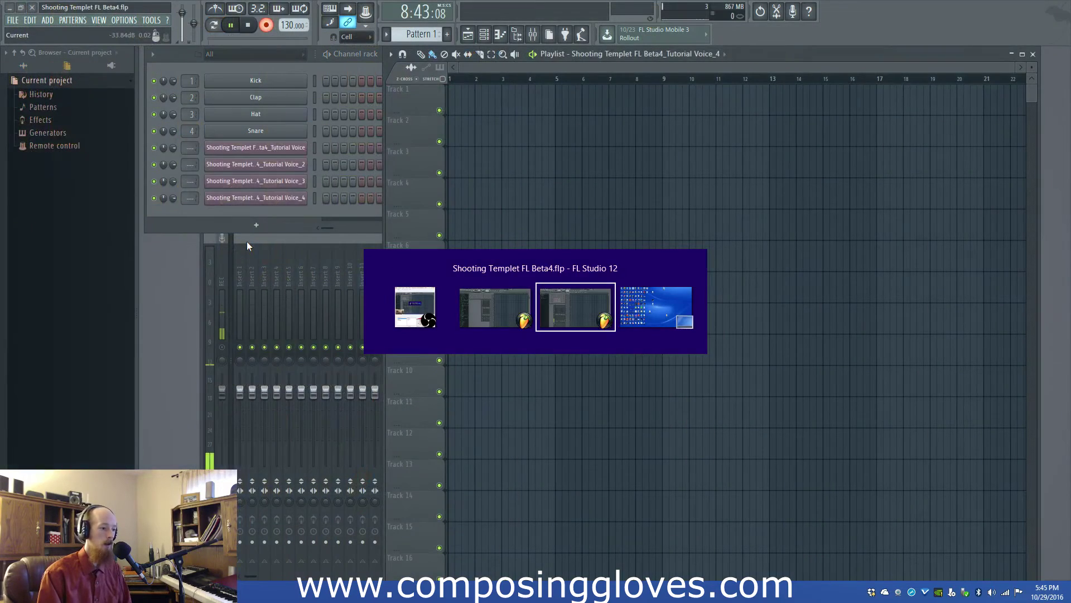
{"action": "key", "text": "alt+Tab"}
{"action": "key", "text": "alt+Tab"}
{"action": "key", "text": "alt+Tab"}
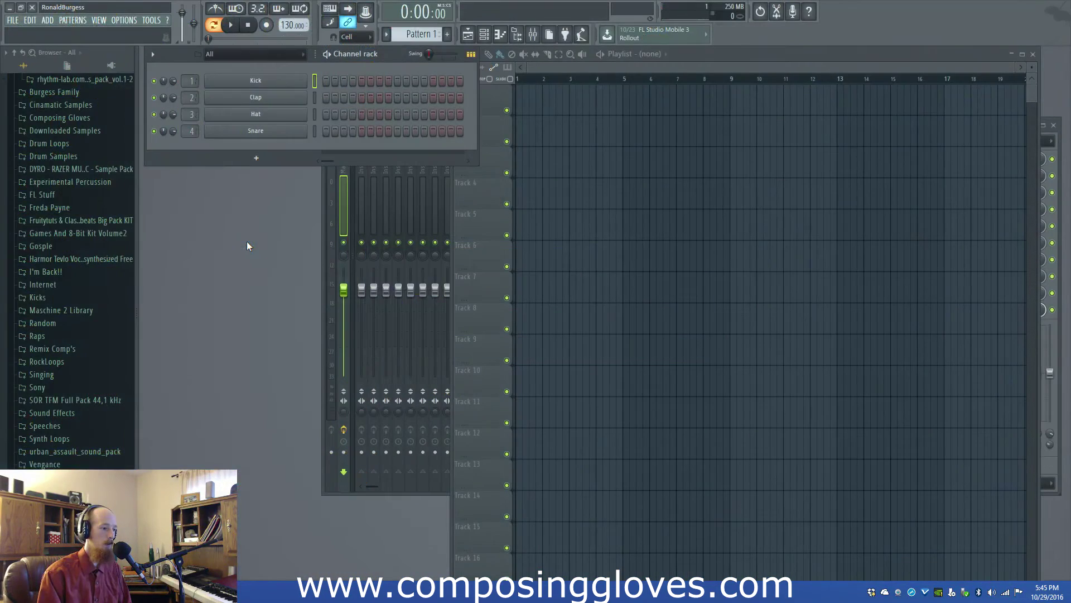
- Open the Normal Limiter NFO file in Notepad from the Projects, Templates, My Templates, Normal Limiter folder
{"action": "key", "text": "super+e"}
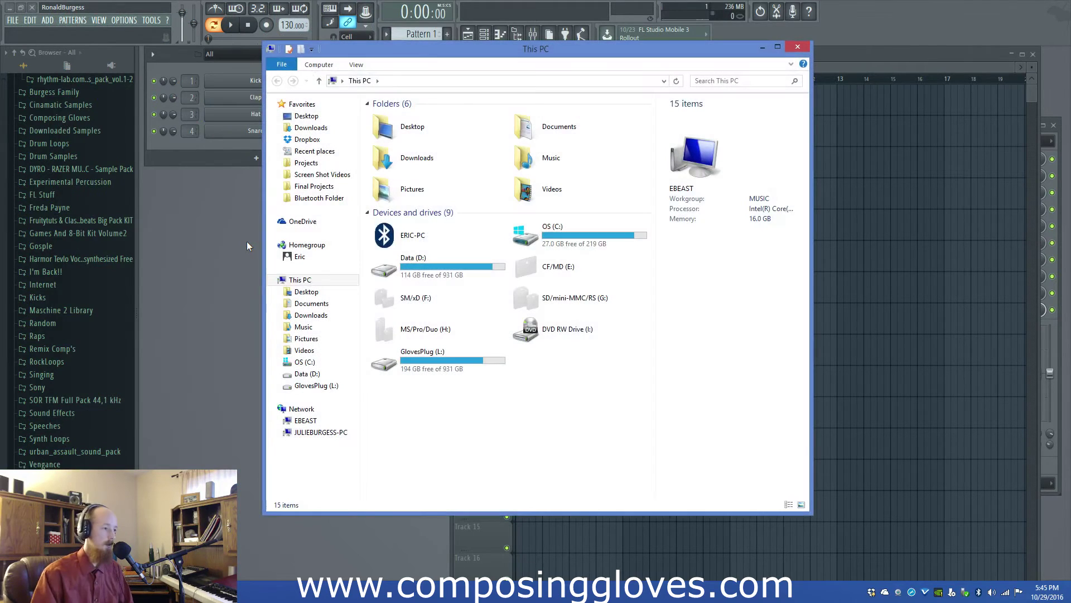
{"action": "left_click", "coordinate": [326, 163]}
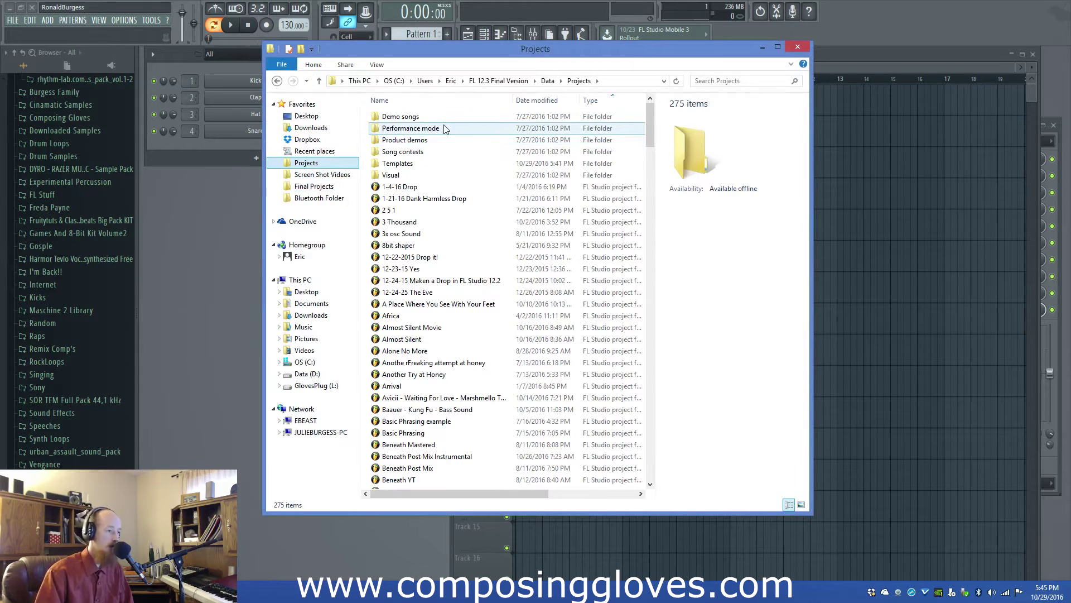
{"action": "double_click", "coordinate": [429, 162]}
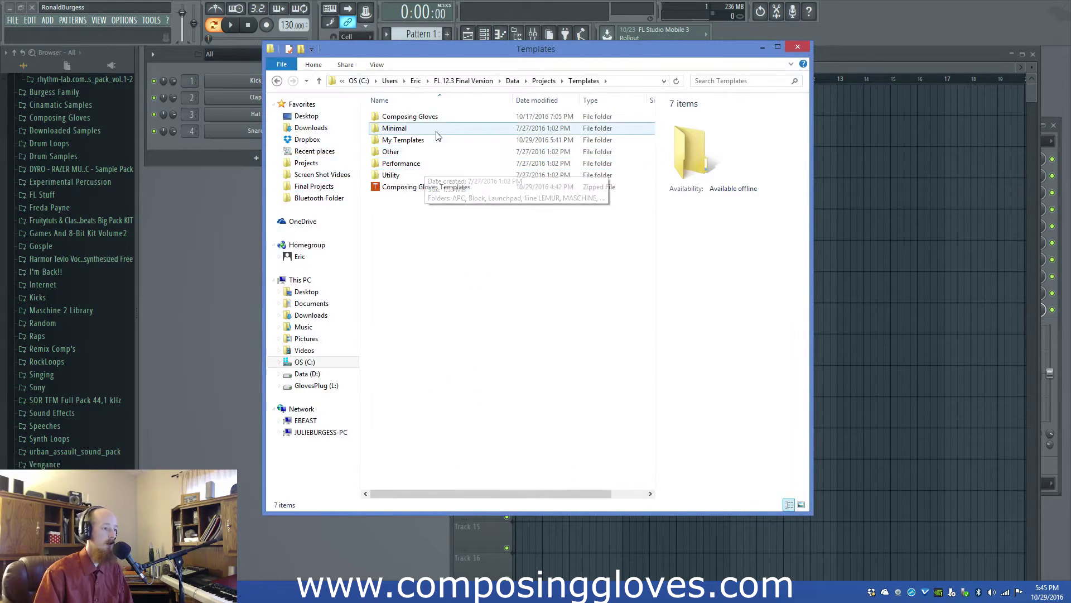
{"action": "double_click", "coordinate": [430, 140]}
{"action": "double_click", "coordinate": [427, 117]}
{"action": "left_click", "coordinate": [418, 118]}
{"action": "double_click", "coordinate": [419, 128]}
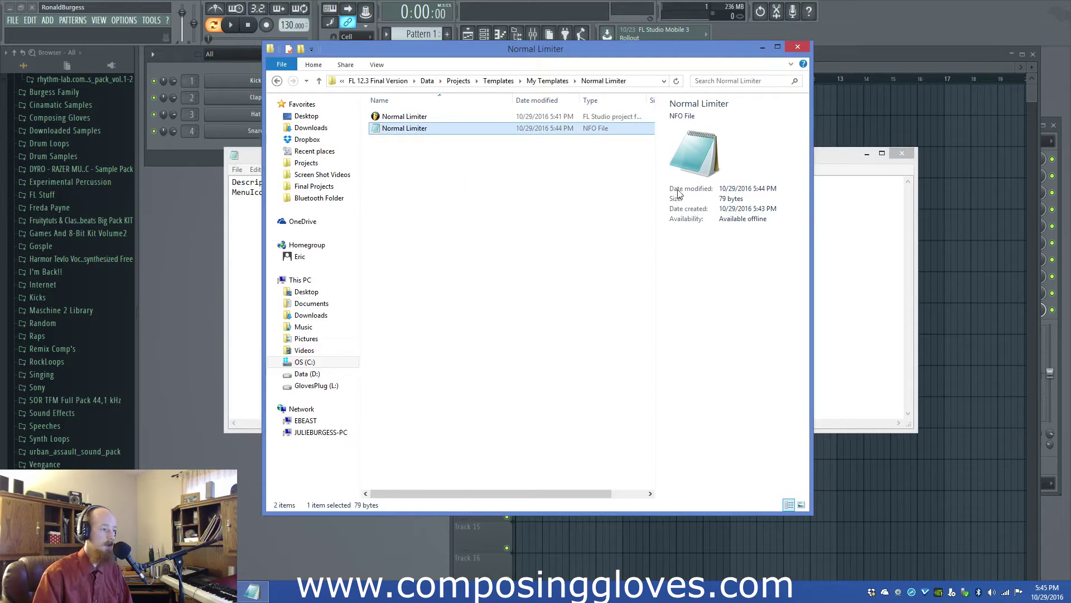
- Set MenuIconIndex to -70 in the Normal Limiter NFO file, then save and close it
{"action": "left_click", "coordinate": [837, 221]}
{"action": "key", "text": "BackSpace"}
{"action": "type", "text": "0"}
{"action": "key", "text": "ctrl+s"}
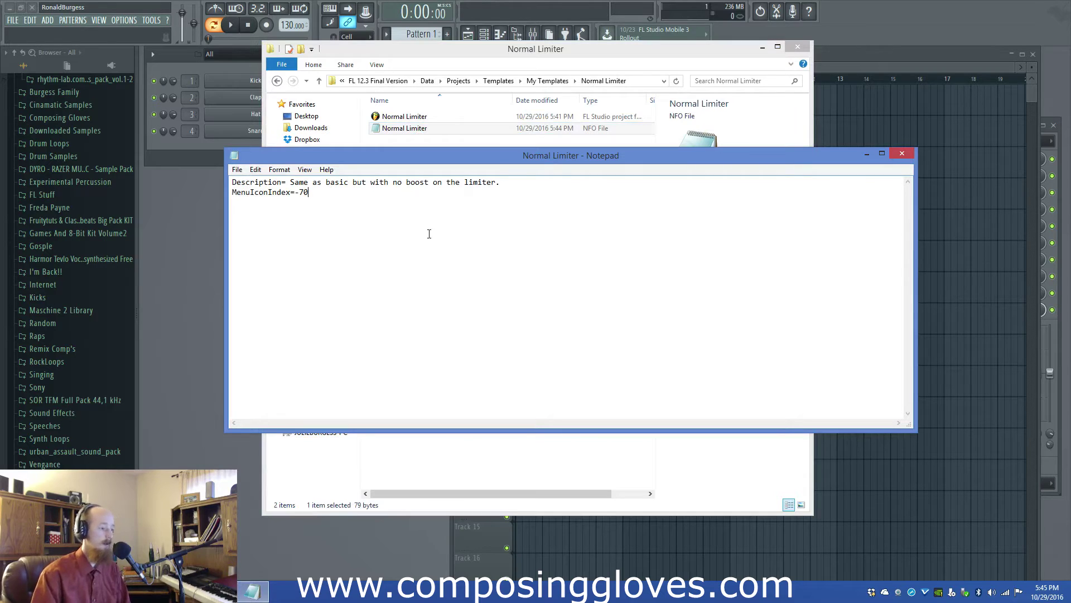
{"action": "left_click", "coordinate": [902, 153]}
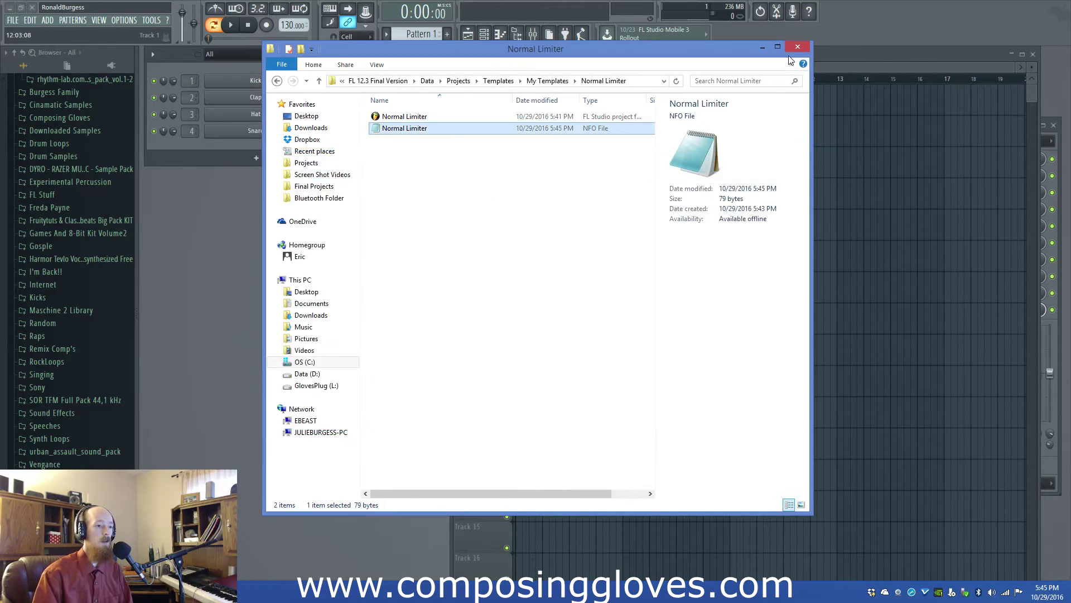
- Restart FL Studio and view the My Templates and Composing Gloves entries among the new-project templates
{"action": "left_click", "coordinate": [798, 46]}
{"action": "left_click", "coordinate": [32, 8]}
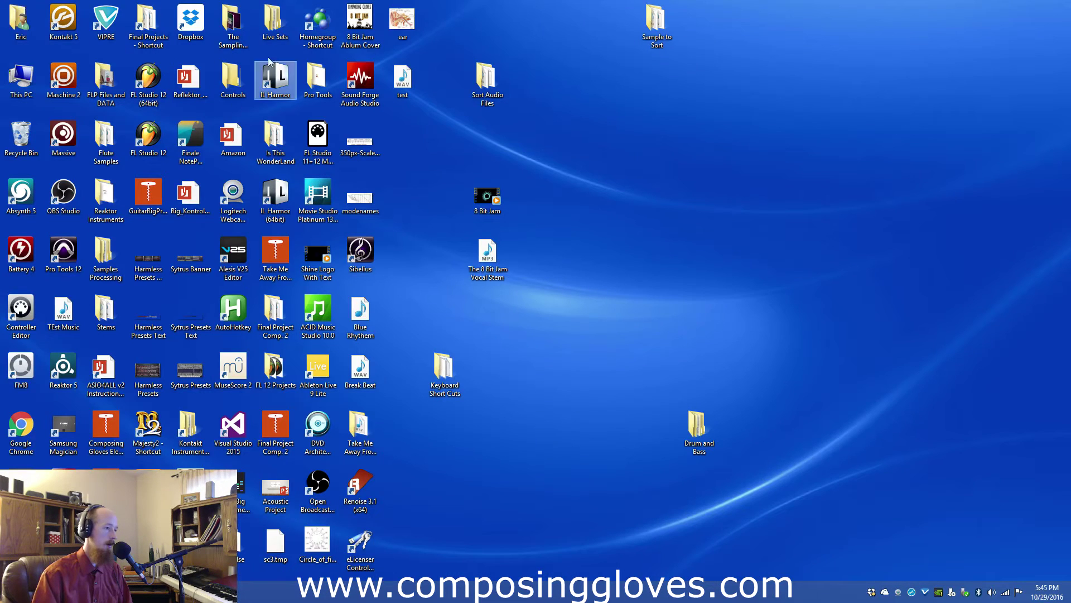
{"action": "double_click", "coordinate": [148, 79]}
{"action": "left_click", "coordinate": [14, 21]}
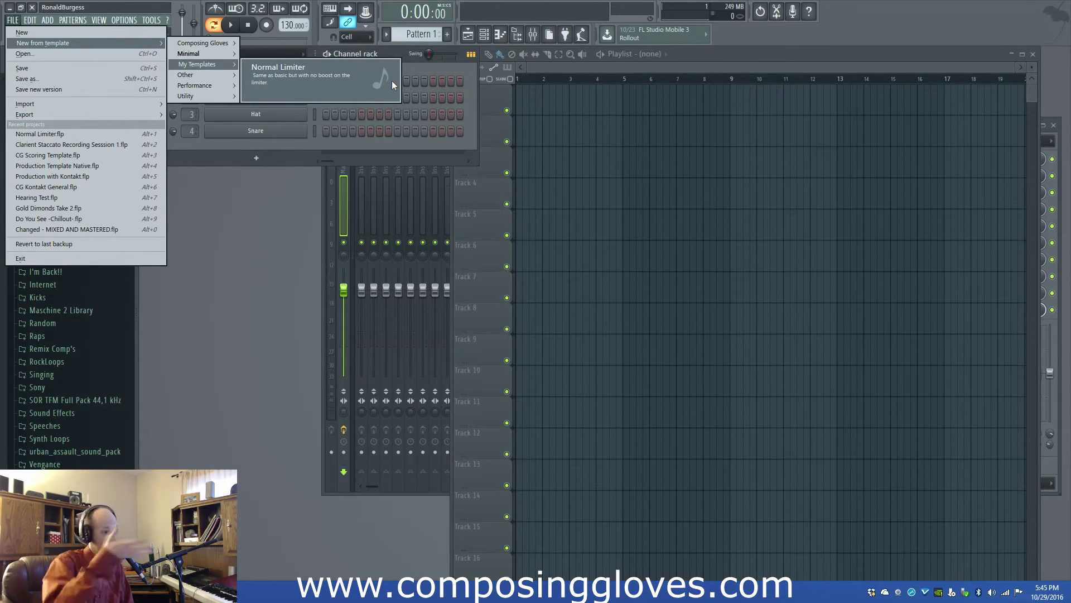
{"action": "left_click", "coordinate": [219, 223]}
{"action": "left_click", "coordinate": [13, 20]}
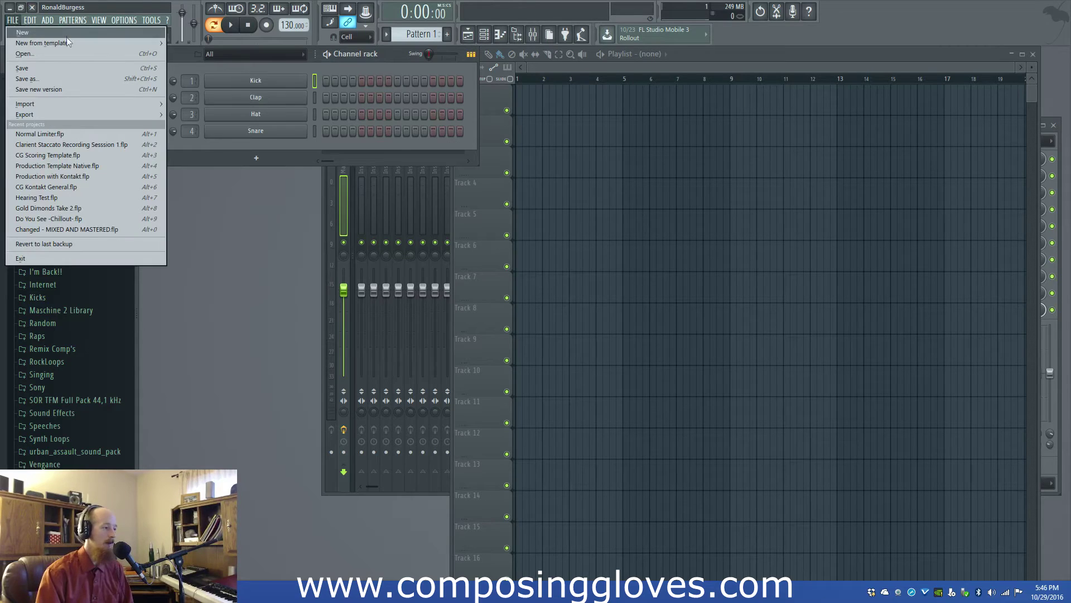
{"action": "mouse_move", "coordinate": [222, 58]}
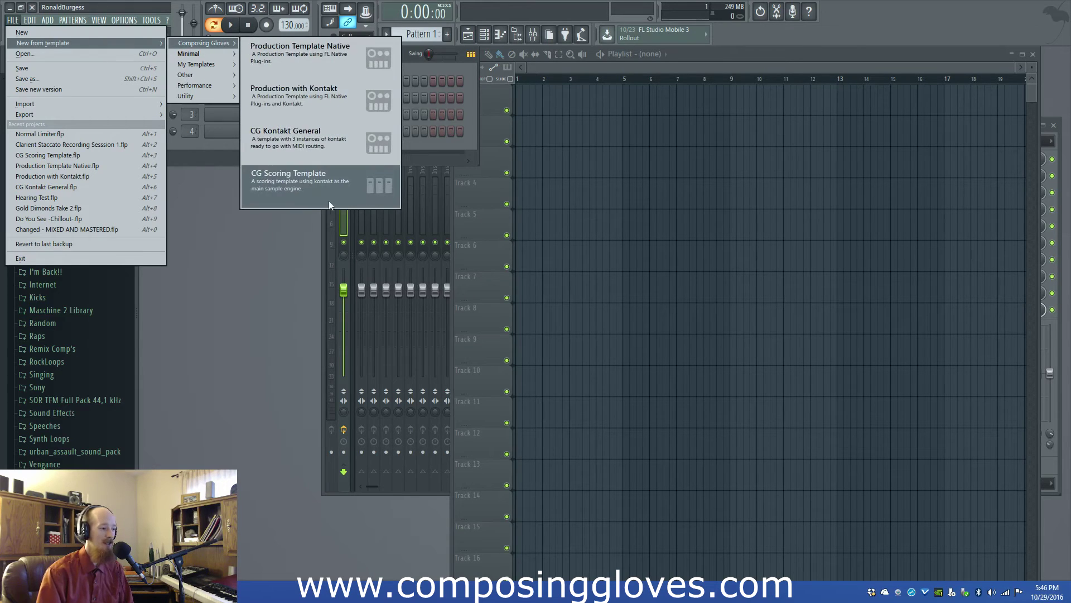
- Create a new project from the Production with Kontakt template in the Composing Gloves category
{"action": "left_click", "coordinate": [237, 247]}
{"action": "left_click", "coordinate": [14, 20]}
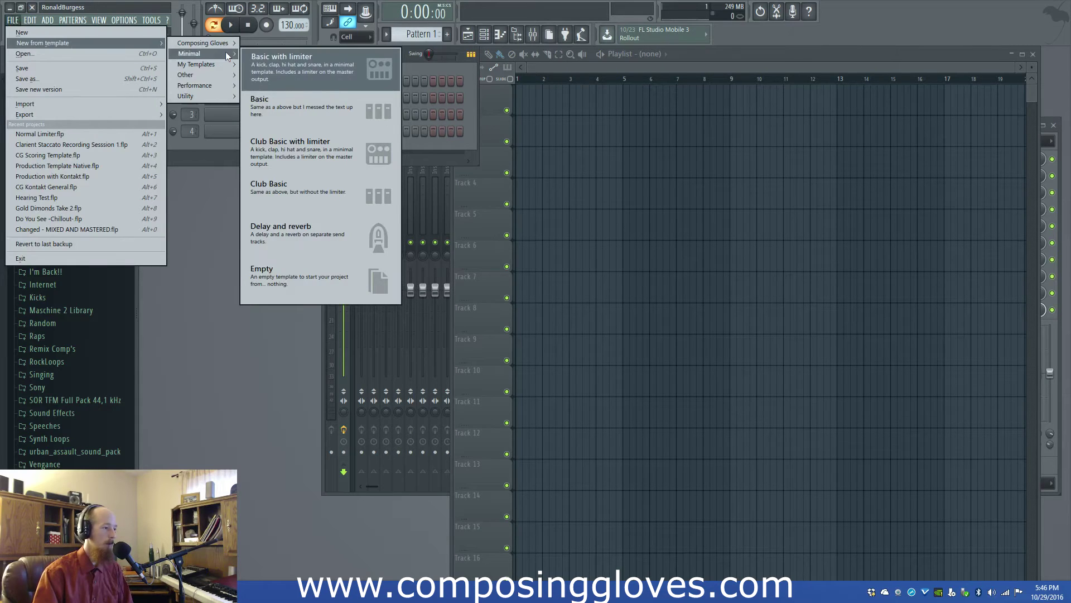
{"action": "mouse_move", "coordinate": [226, 39]}
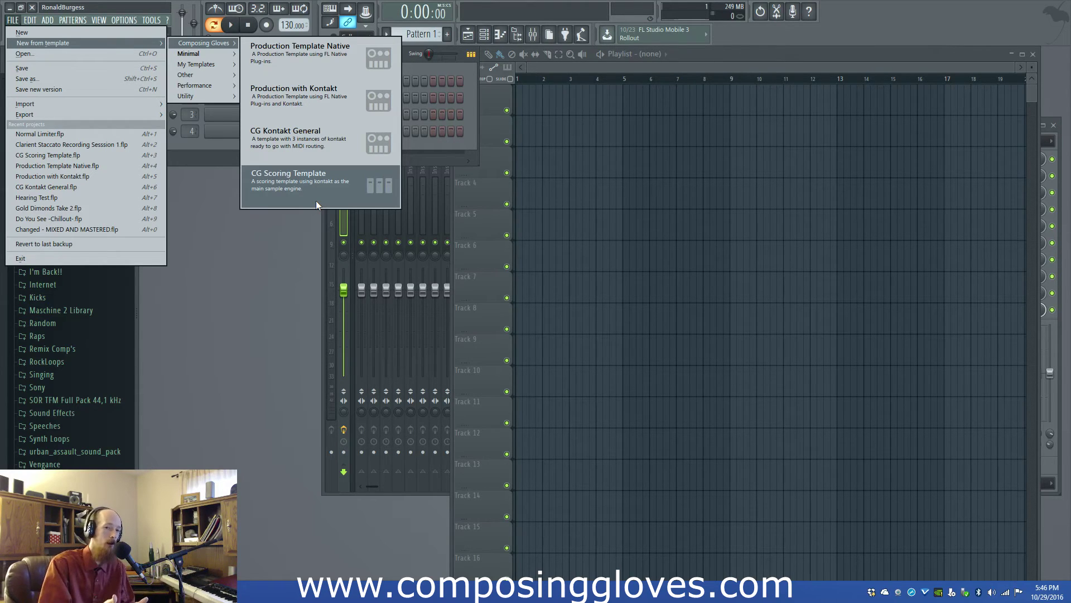
{"action": "left_click", "coordinate": [315, 99]}
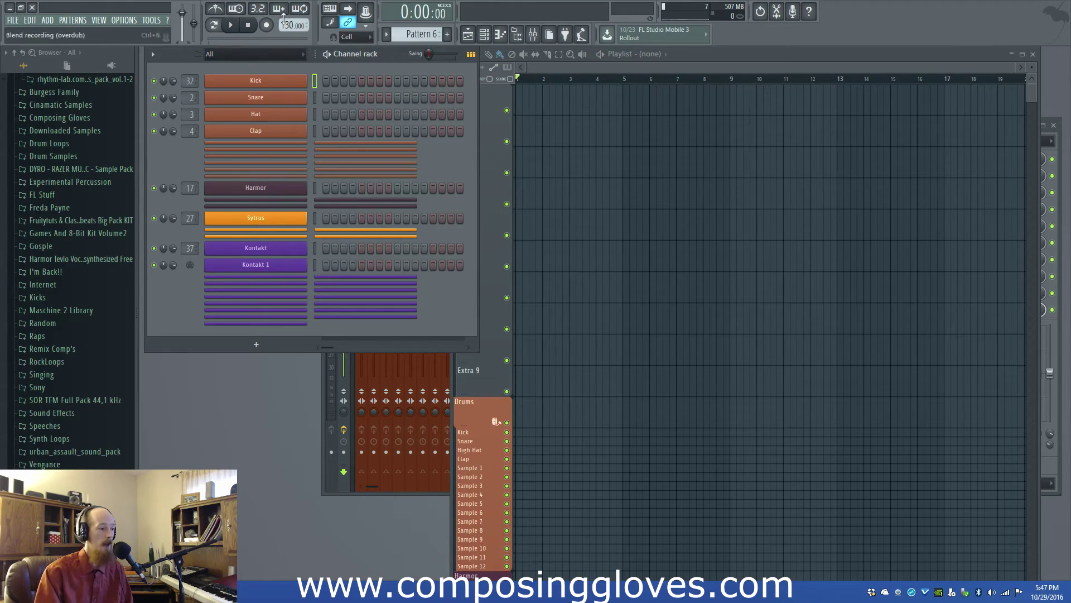
- View the Composing Gloves entries among the new-project templates again
{"action": "left_click", "coordinate": [13, 20]}
{"action": "mouse_move", "coordinate": [84, 43]}
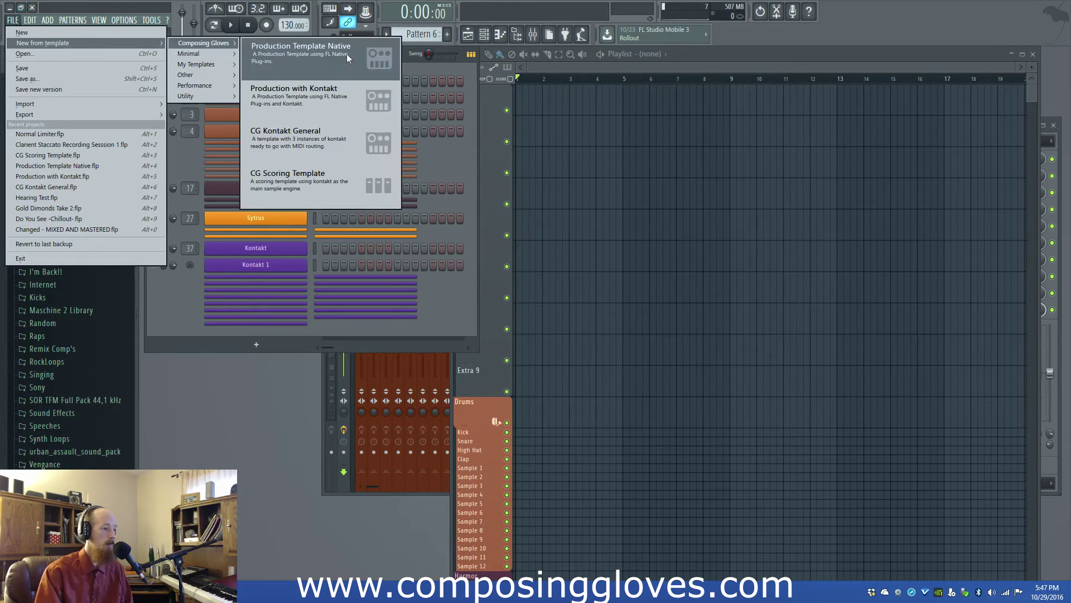
{"action": "left_click", "coordinate": [442, 315]}
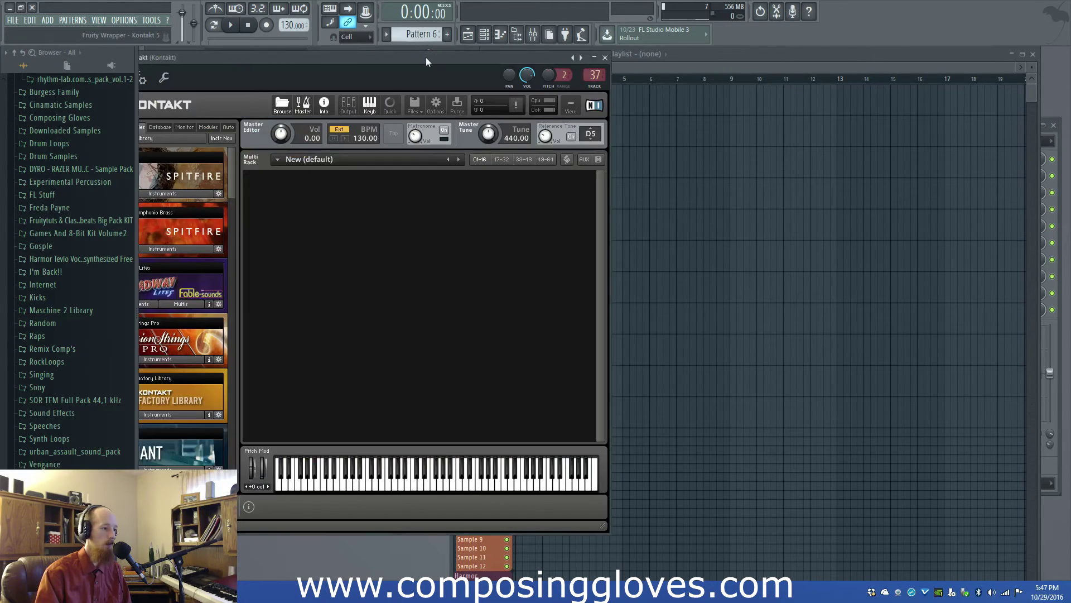
- Load Sections 1 and 2 Violas Performance from the Session Strings Pro library into the Kontakt channel
{"action": "left_click_drag", "start_coordinate": [427, 57], "coordinate": [702, 52]}
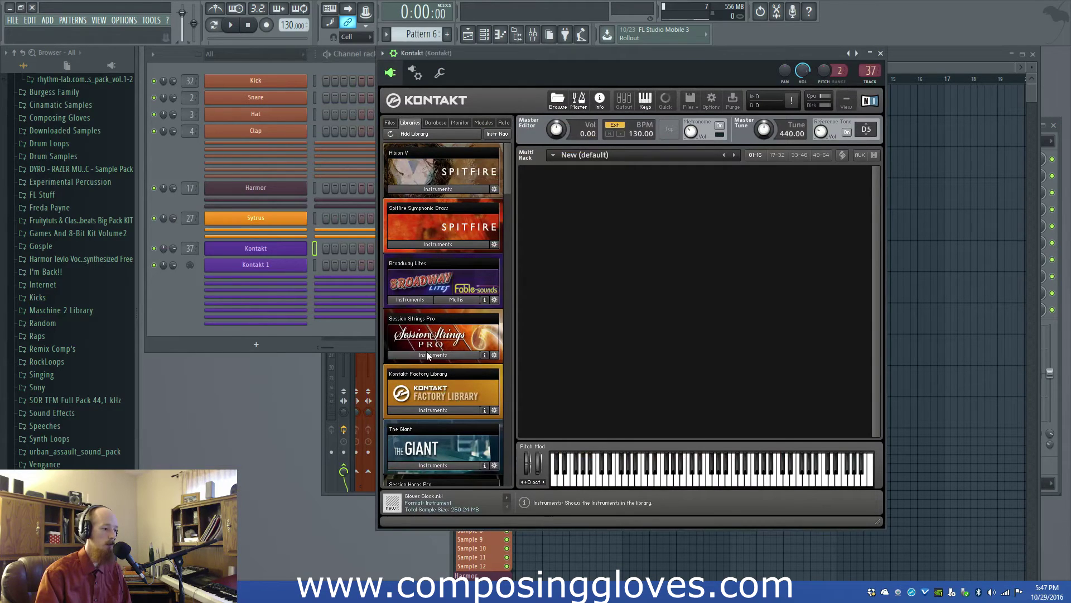
{"action": "left_click", "coordinate": [444, 356]}
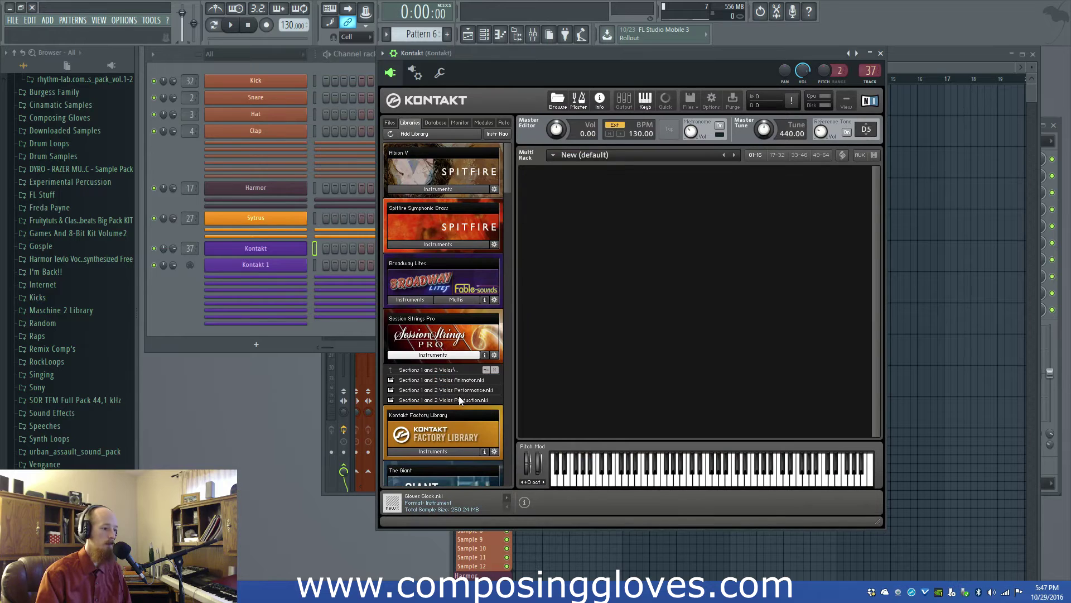
{"action": "double_click", "coordinate": [441, 390]}
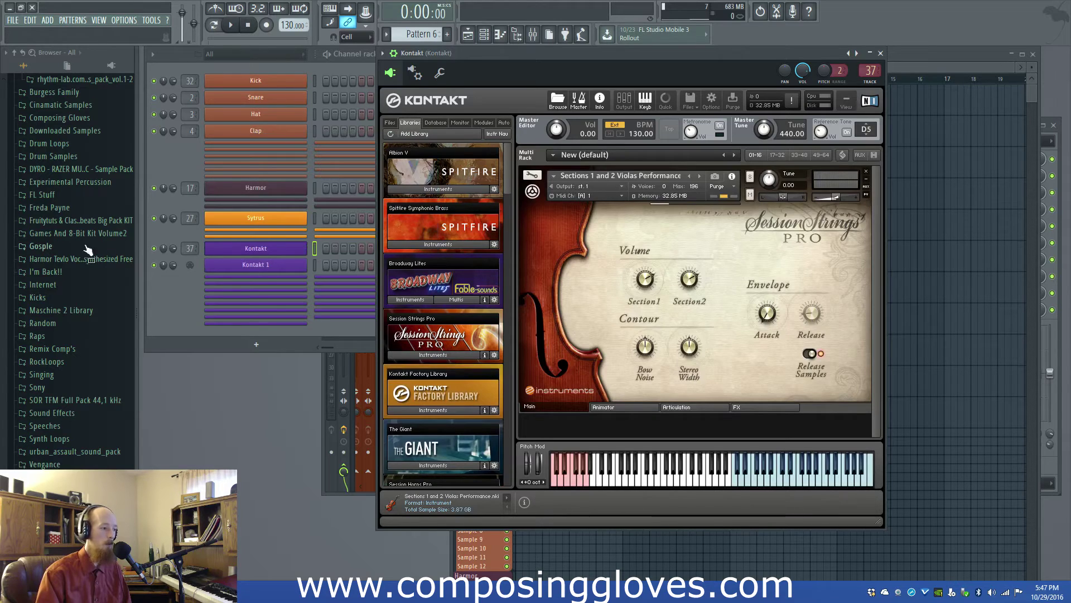
- Rename the Kontakt 1 MIDI channel to Strings and move its plugin window aside
{"action": "left_click", "coordinate": [276, 272], "text": "shift"}
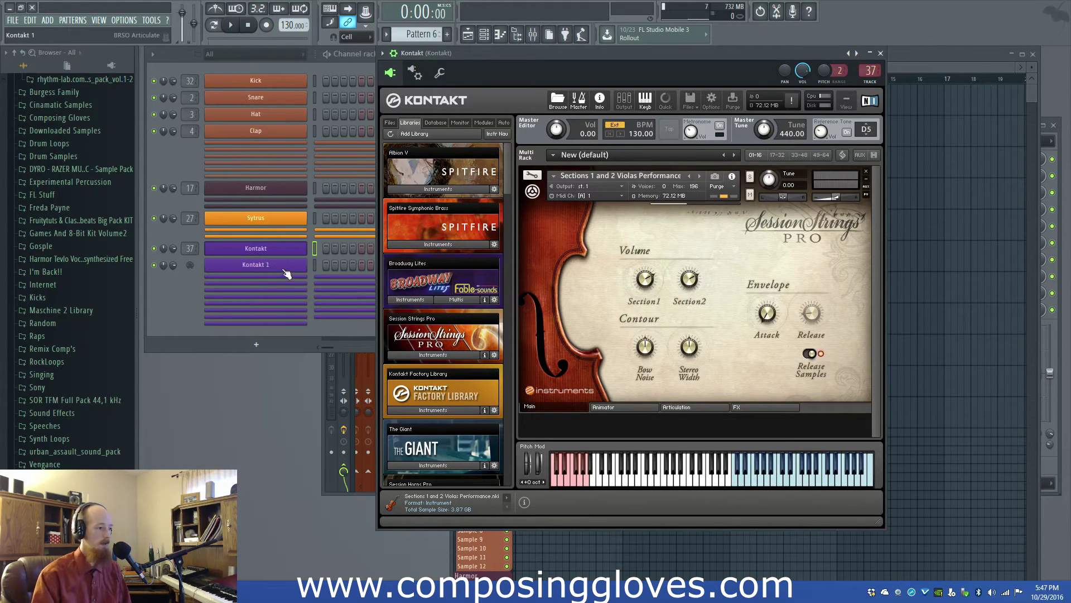
{"action": "type", "text": "Strings"}
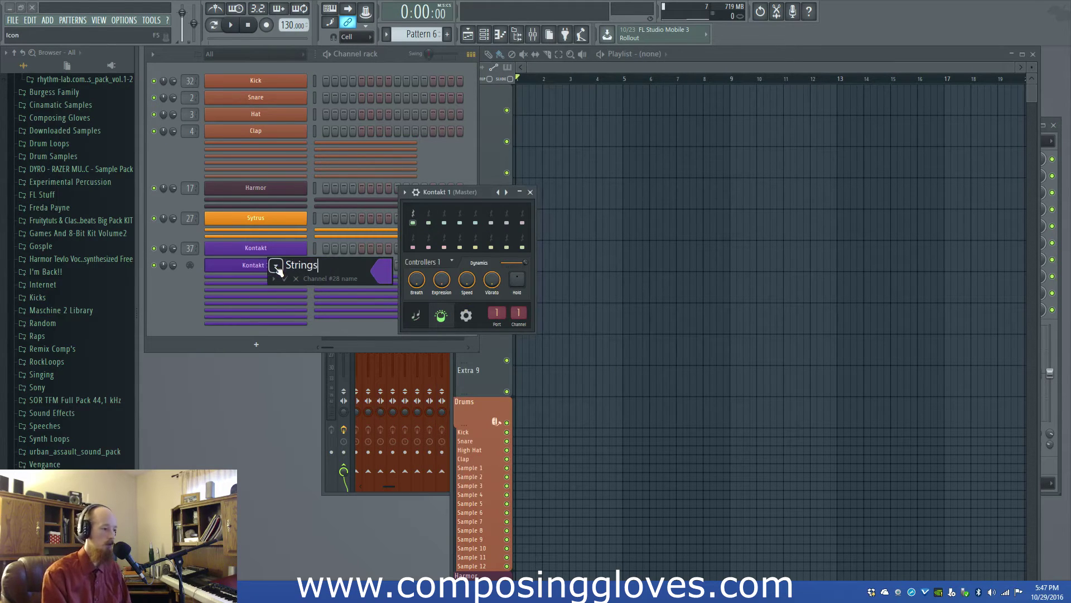
{"action": "key", "text": "Return"}
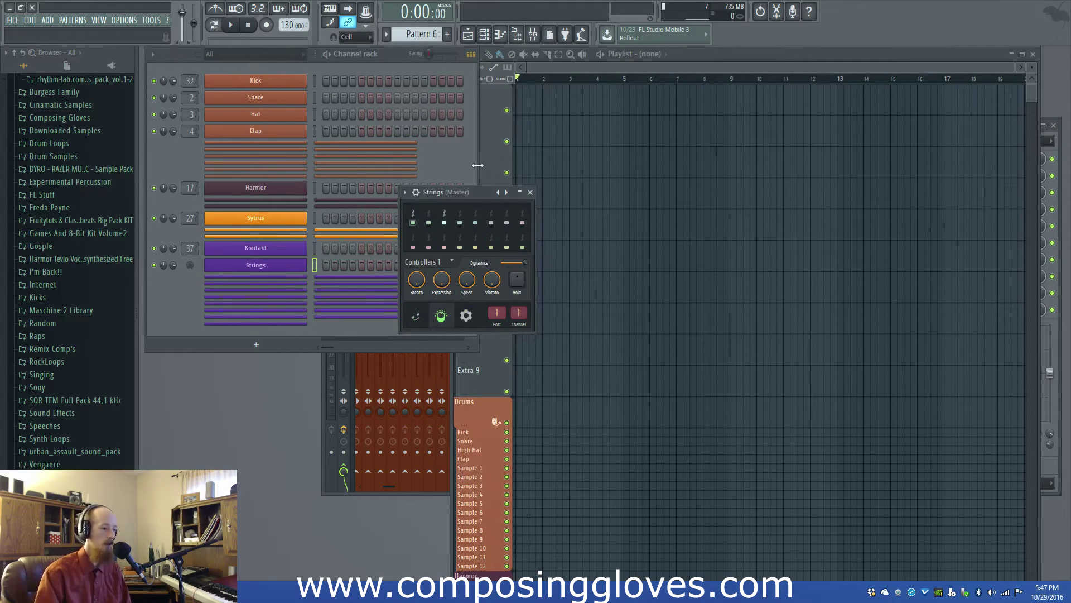
{"action": "left_click_drag", "start_coordinate": [473, 193], "coordinate": [488, 170]}
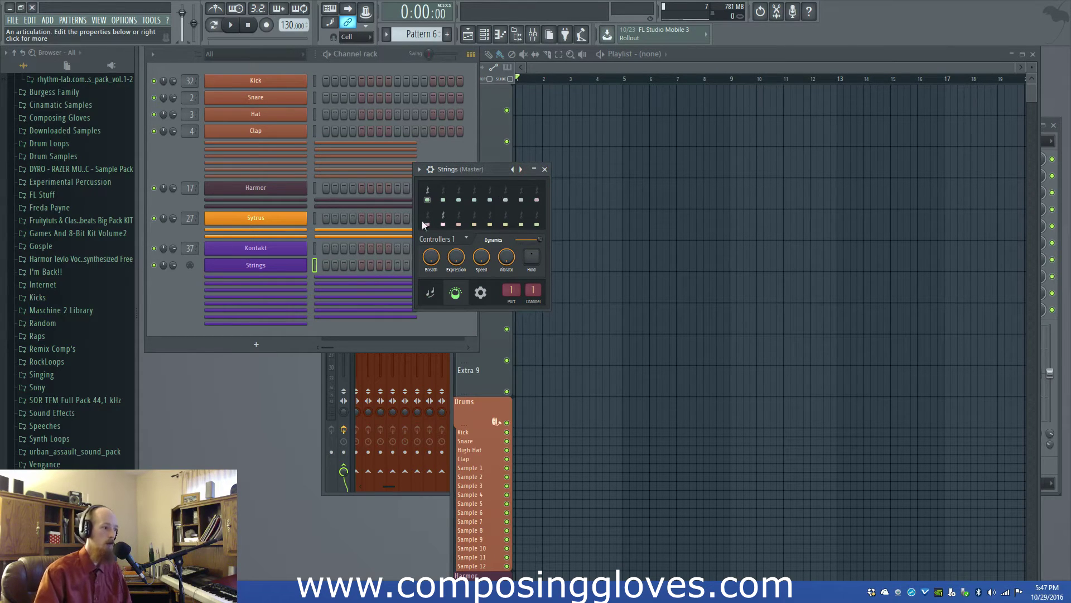
- Draw a one-bar C6 note at bar 1 in the Strings channel's piano roll
{"action": "right_click", "coordinate": [258, 268]}
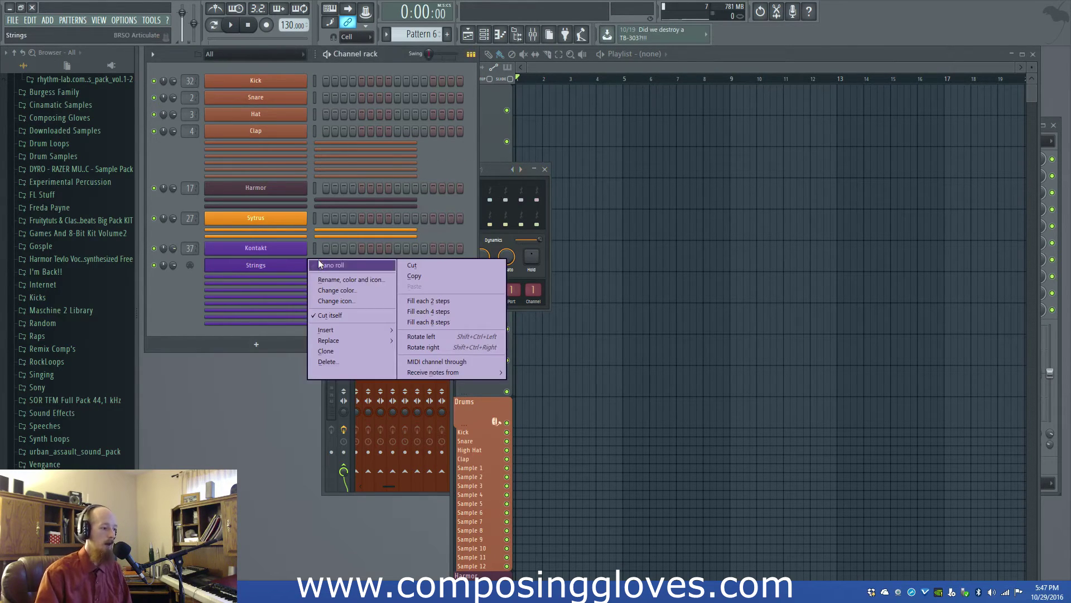
{"action": "left_click", "coordinate": [334, 266]}
{"action": "left_click", "coordinate": [394, 259]}
{"action": "left_click_drag", "start_coordinate": [413, 259], "coordinate": [591, 242]}
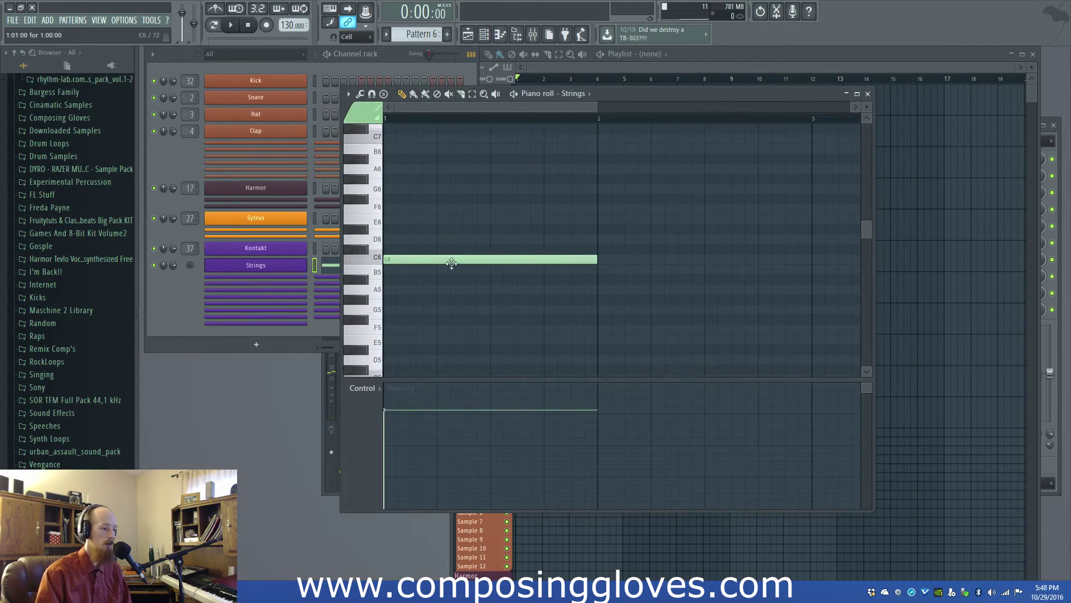
{"action": "scroll", "coordinate": [451, 263], "scroll_direction": "down", "scroll_amount": 2}
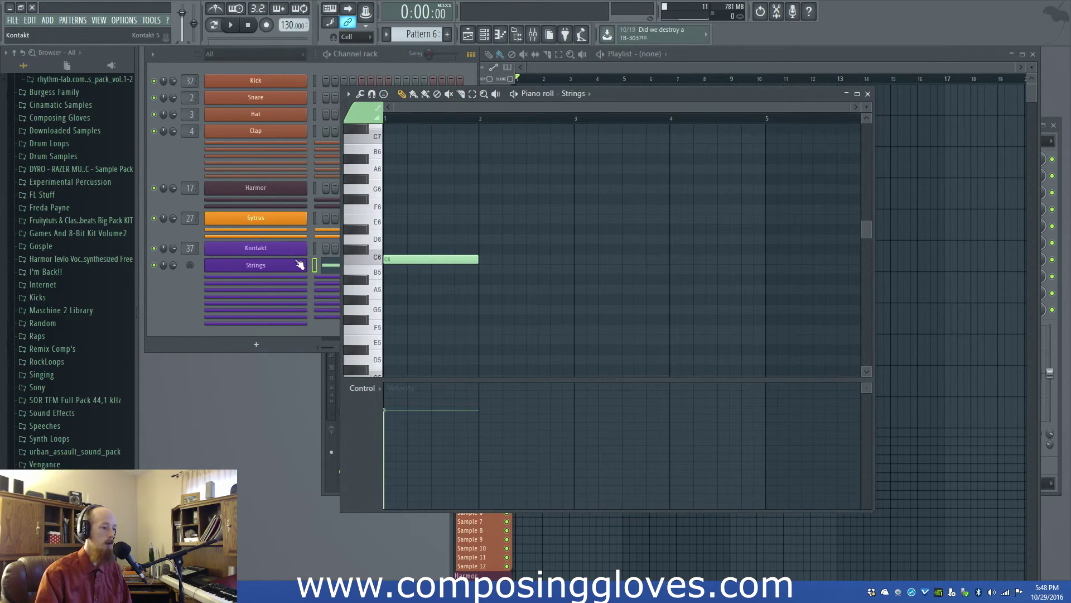
- Load the Clarinet instrument from the VSL Woodwinds folder of the Kontakt Factory Library as Kontakt's second instrument
{"action": "left_click", "coordinate": [287, 254]}
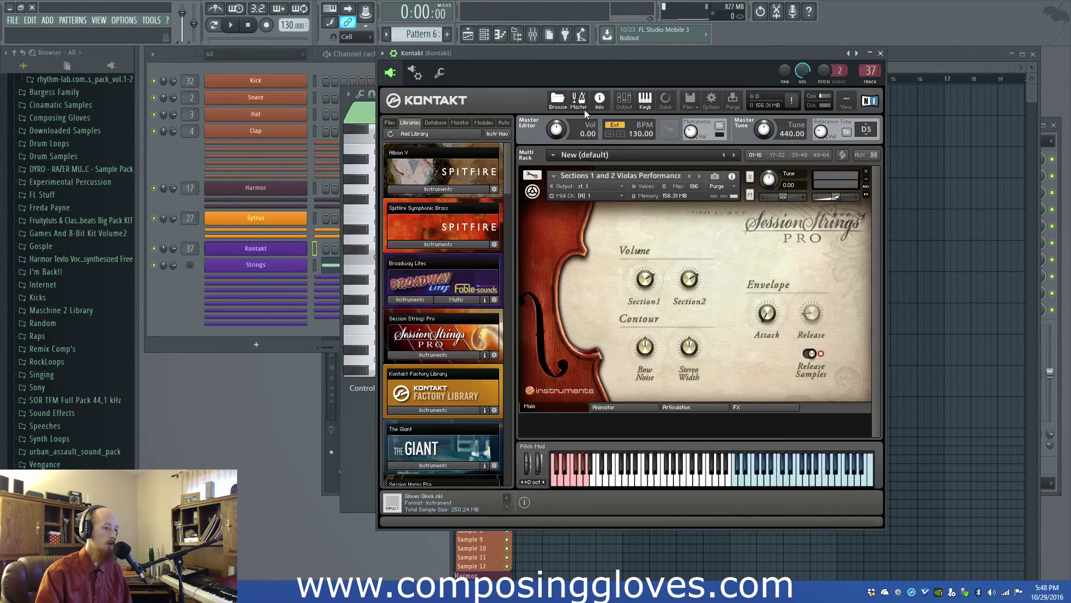
{"action": "scroll", "coordinate": [447, 346], "scroll_direction": "down", "scroll_amount": 1}
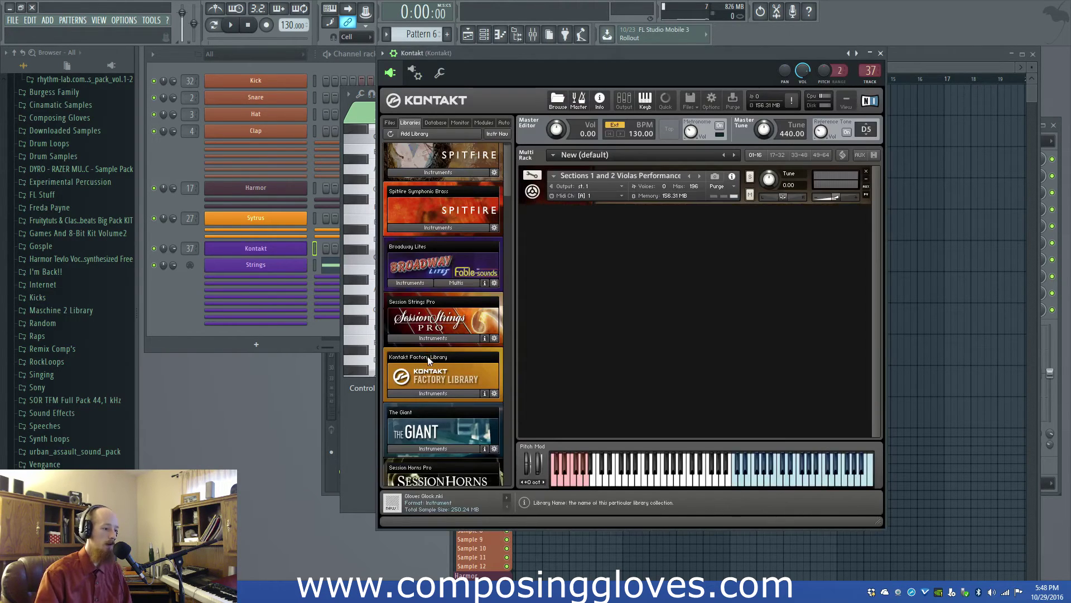
{"action": "left_click", "coordinate": [440, 392]}
{"action": "scroll", "coordinate": [457, 416], "scroll_direction": "down", "scroll_amount": 2}
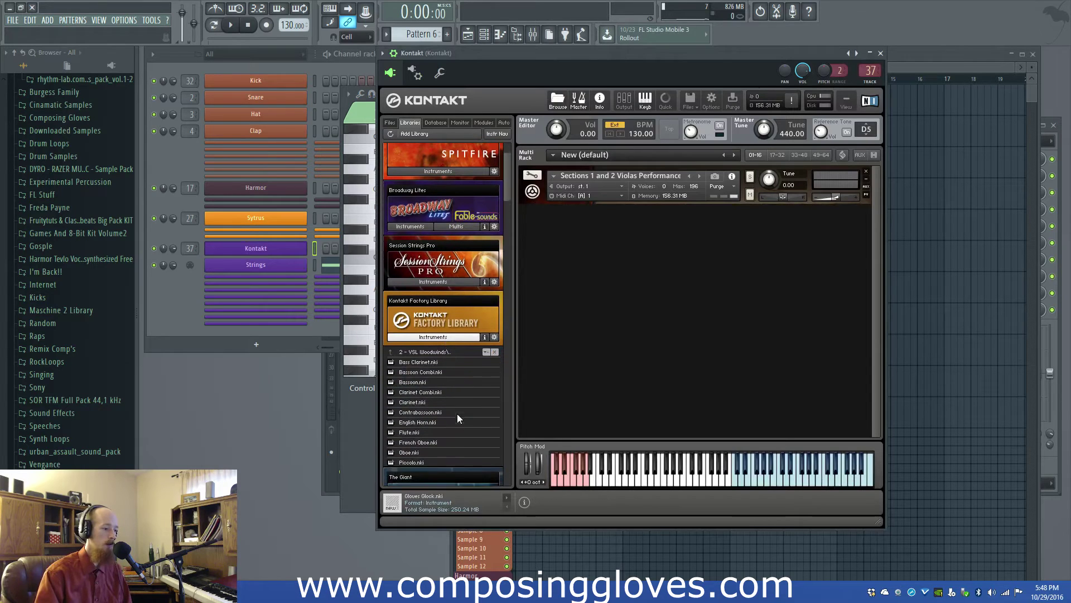
{"action": "double_click", "coordinate": [420, 401]}
{"action": "left_click", "coordinate": [529, 235]}
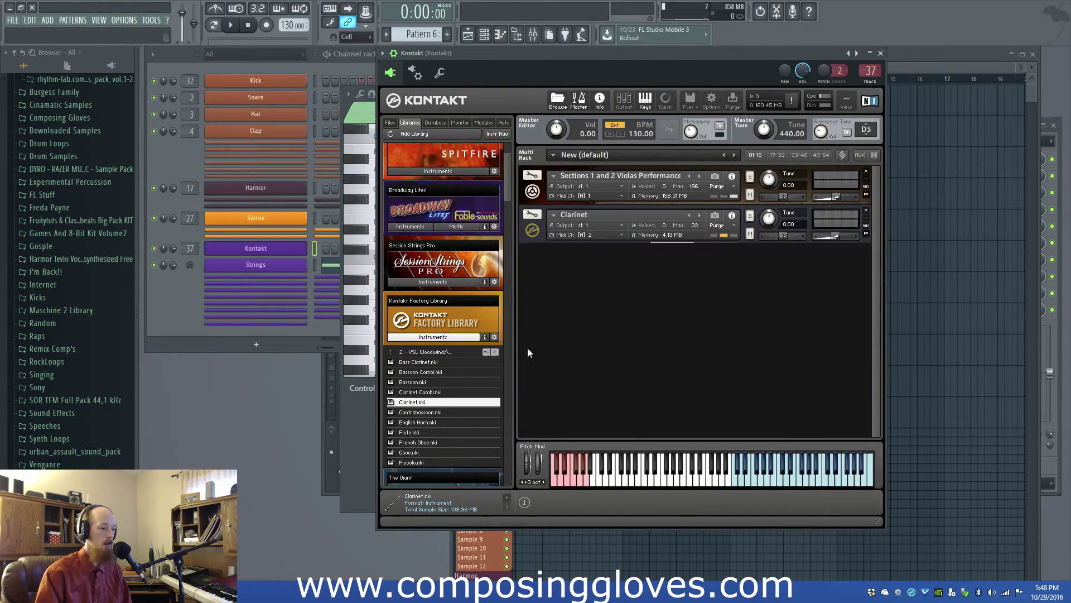
- Expand the Kontakt 1 #2 channel and draw a one-bar C6 note at bar 1 in its piano roll
{"action": "left_click", "coordinate": [264, 277]}
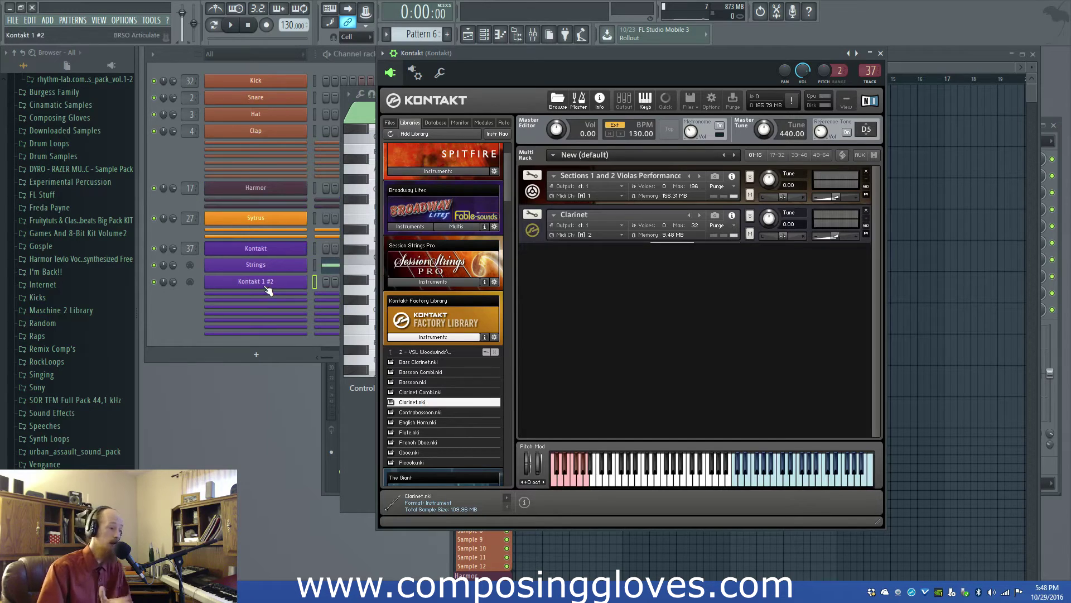
{"action": "right_click", "coordinate": [305, 280]}
{"action": "left_click", "coordinate": [335, 281]}
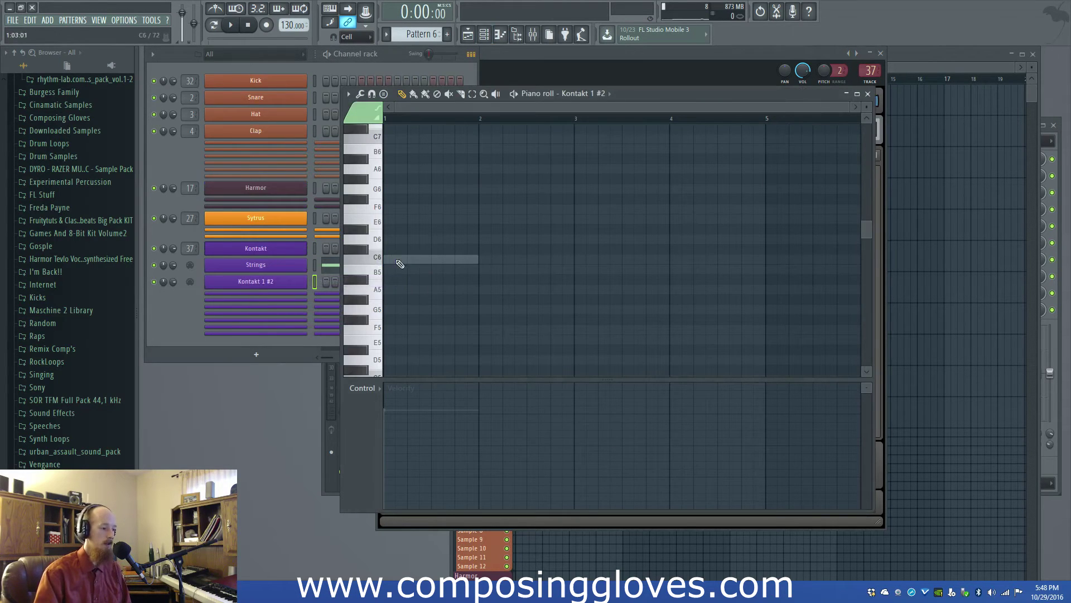
{"action": "left_click", "coordinate": [395, 260]}
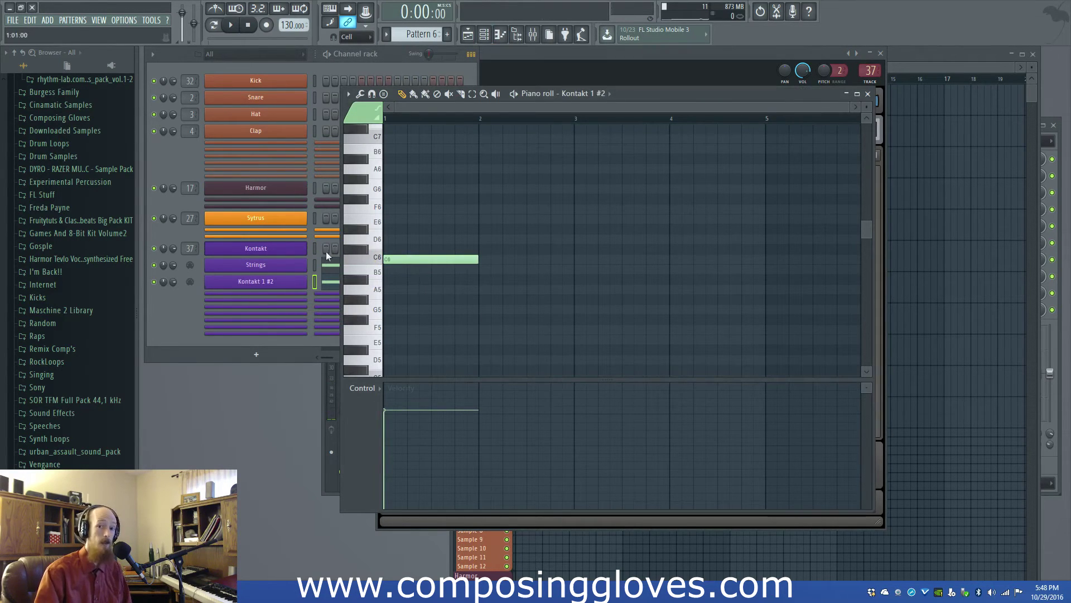
- Check how Kontakt's stereo outputs map to mixer tracks in the wrapper's processing connections
{"action": "left_click", "coordinate": [264, 251]}
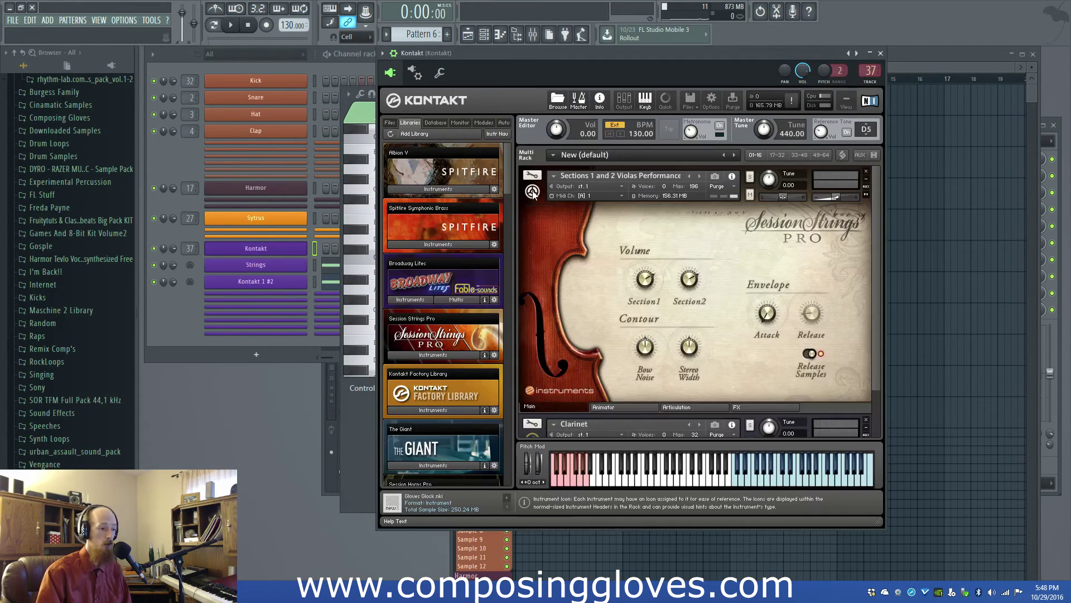
{"action": "left_click", "coordinate": [418, 78]}
{"action": "left_click", "coordinate": [504, 183]}
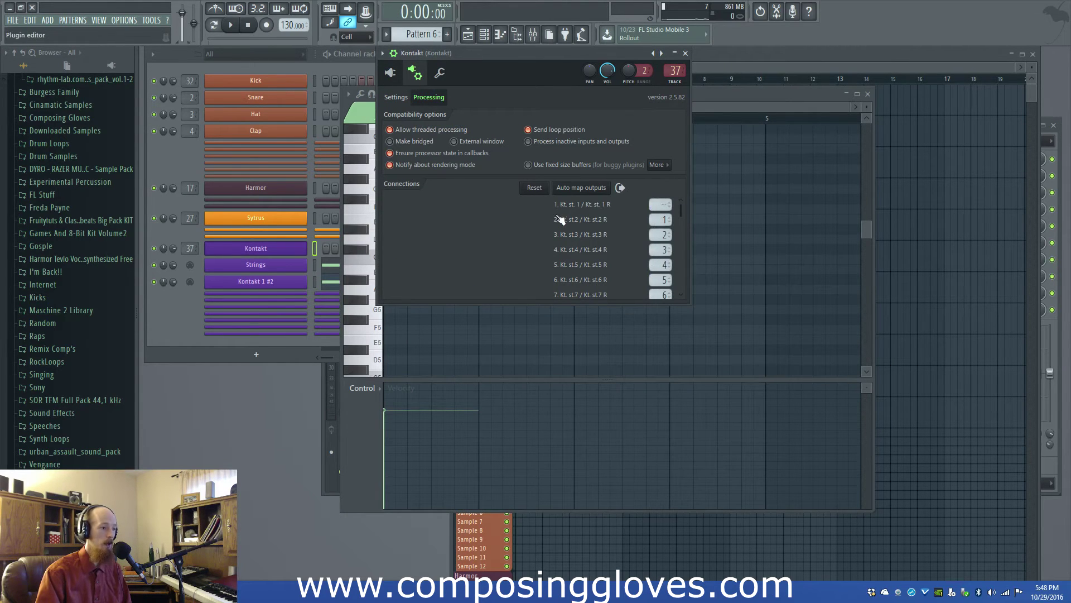
{"action": "left_click", "coordinate": [390, 72]}
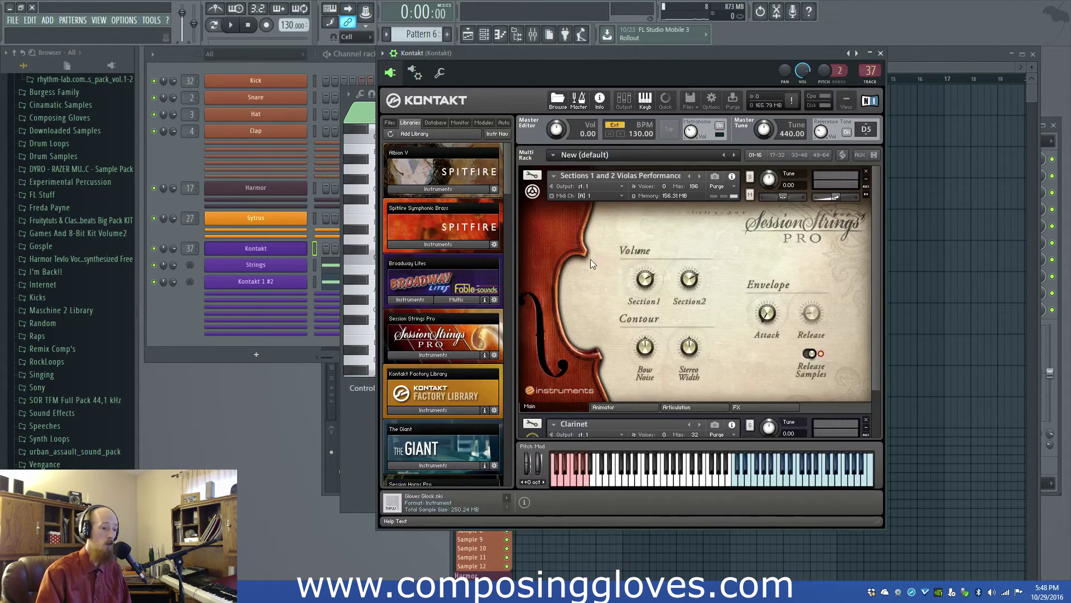
- Collapse the violas instrument in Kontakt and route the Clarinet to output st.2
{"action": "left_click", "coordinate": [533, 192]}
{"action": "left_click", "coordinate": [600, 225]}
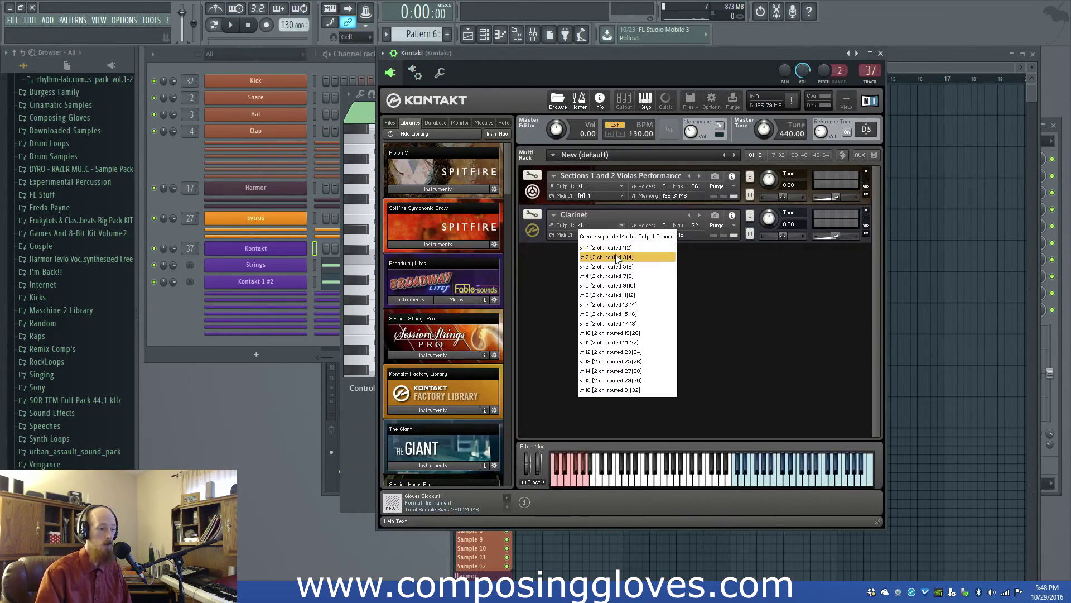
{"action": "left_click", "coordinate": [609, 257]}
- Test the Kontakt outputs in the mixer and rename mixer tracks 37 and 38 to Strings and Clarinet
{"action": "left_click", "coordinate": [517, 34]}
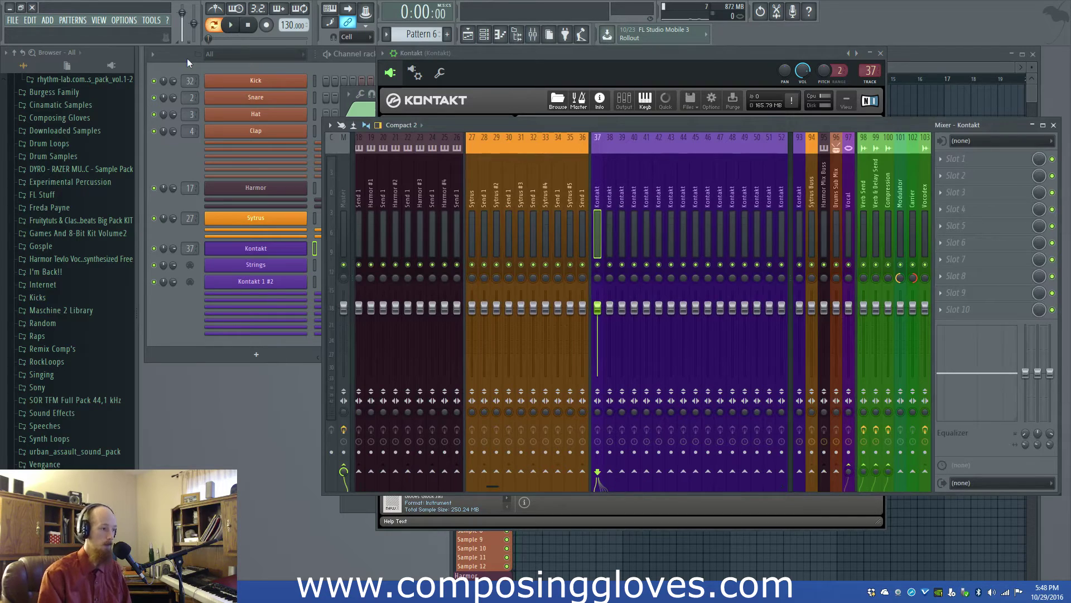
{"action": "left_click", "coordinate": [598, 264]}
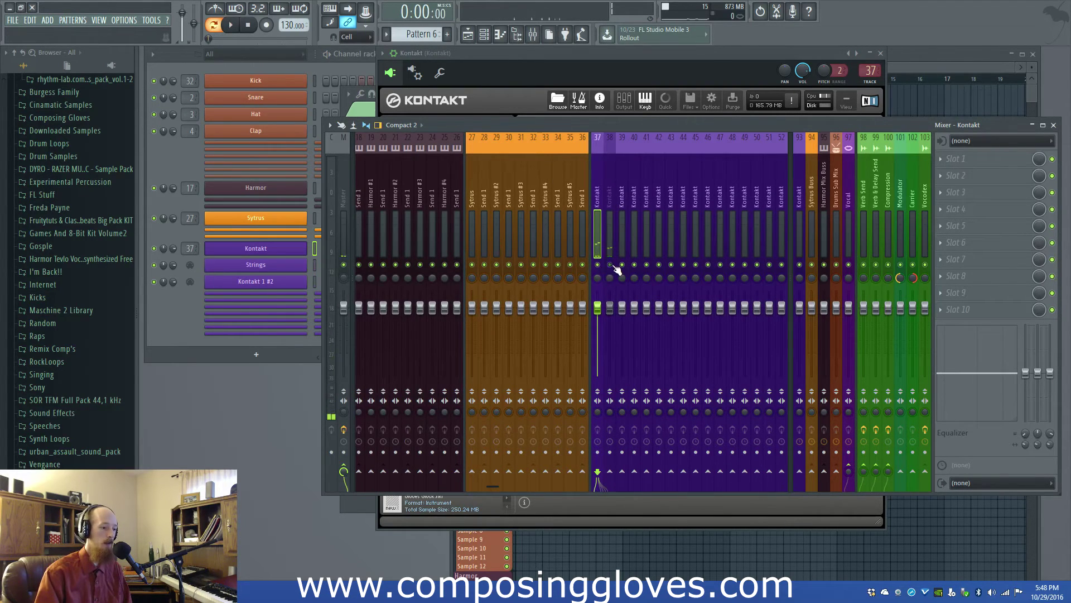
{"action": "double_click", "coordinate": [603, 201]}
{"action": "type", "text": "Str"}
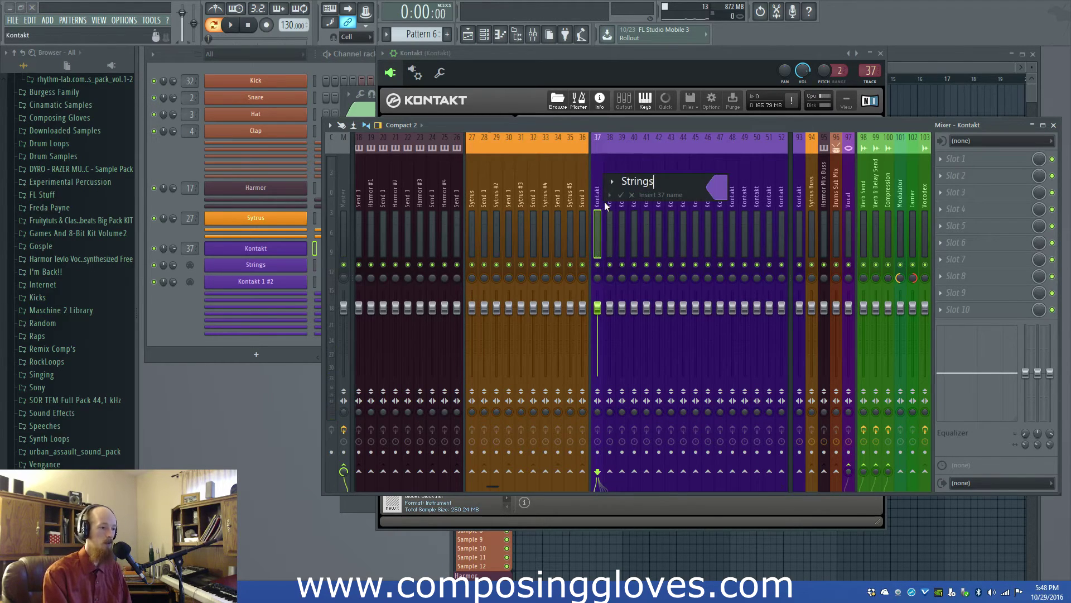
{"action": "type", "text": "ings"}
{"action": "key", "text": "Return"}
{"action": "double_click", "coordinate": [614, 201]}
{"action": "type", "text": "Cla"}
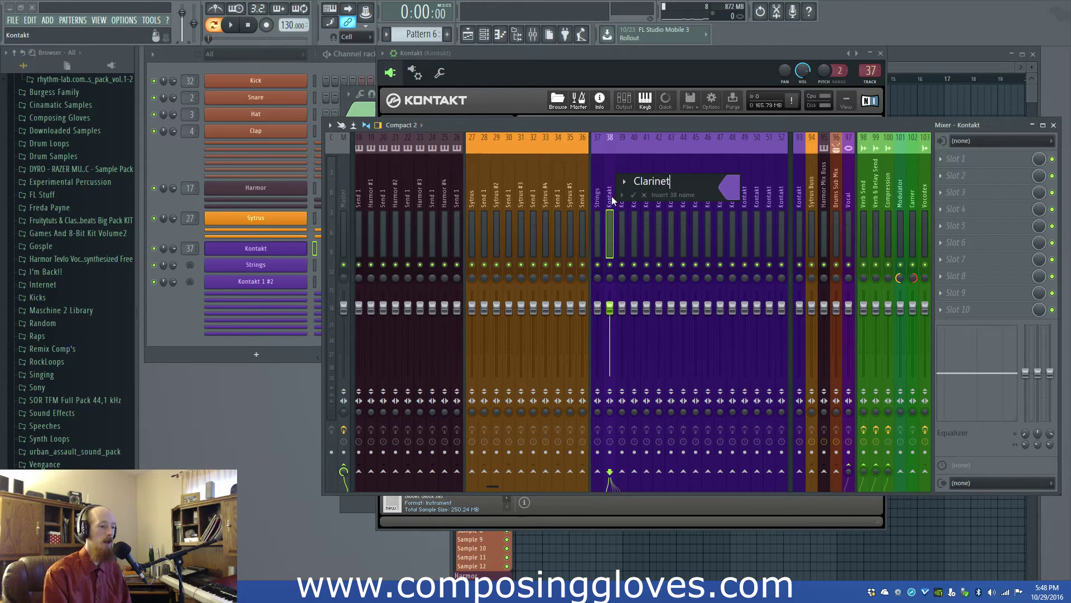
{"action": "type", "text": "rinet"}
{"action": "key", "text": "Return"}
- Review the mixer tracks, the Strings channel's port and MIDI channel, and Kontakt's output connections
{"action": "scroll", "coordinate": [781, 223], "scroll_direction": "up", "scroll_amount": 15}
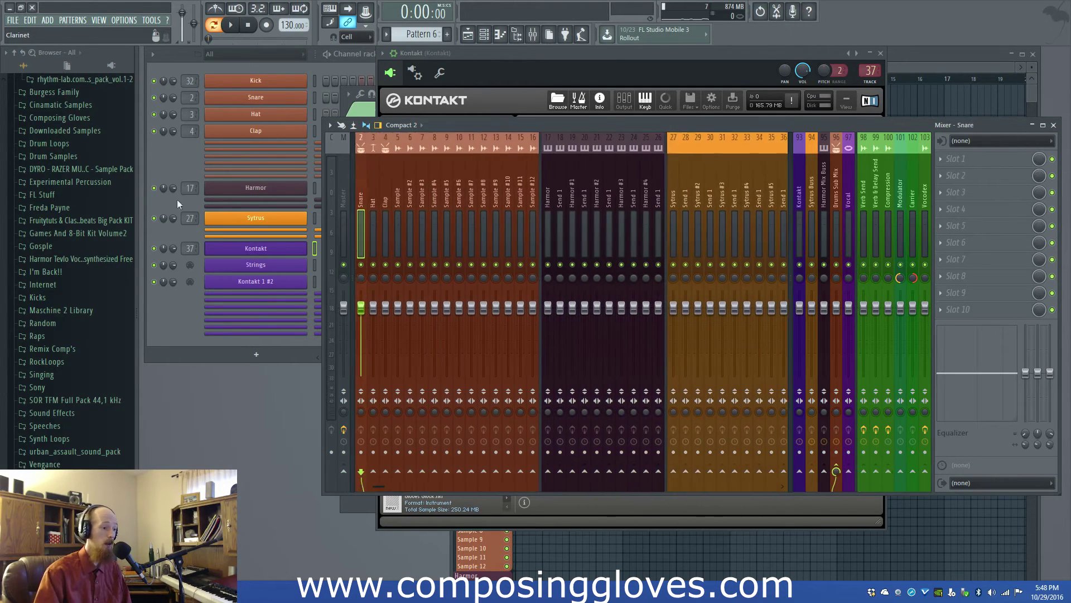
{"action": "left_click", "coordinate": [179, 309]}
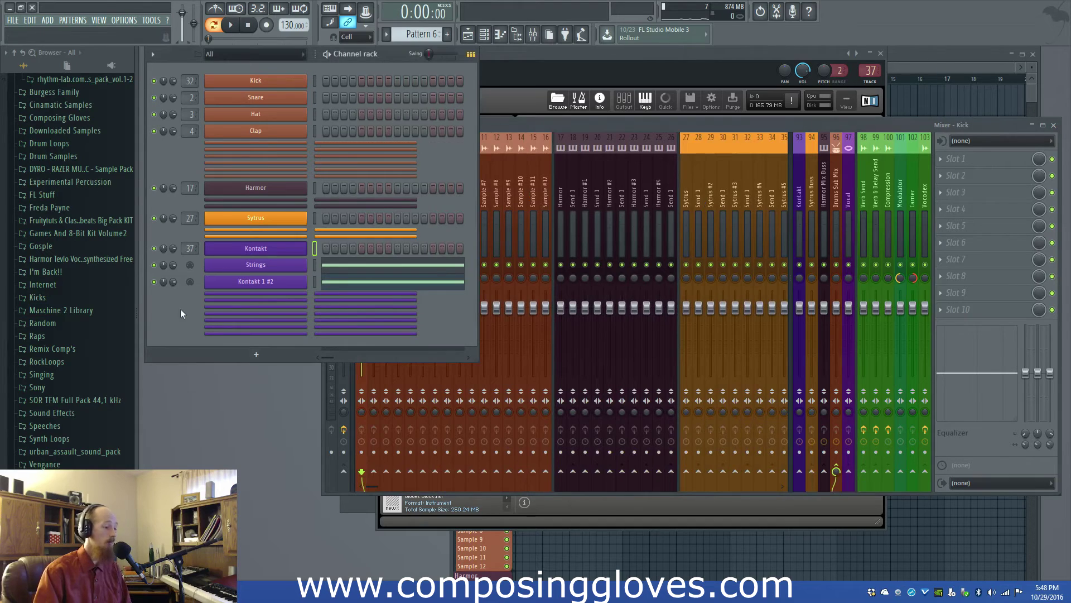
{"action": "left_click", "coordinate": [277, 271]}
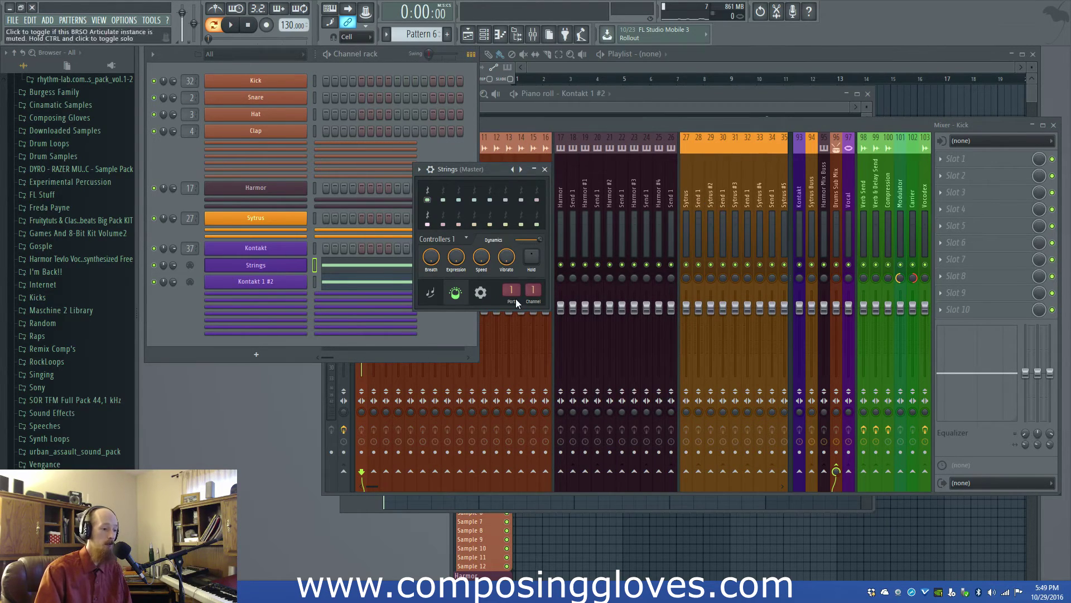
{"action": "left_click", "coordinate": [546, 169]}
{"action": "left_click", "coordinate": [415, 73]}
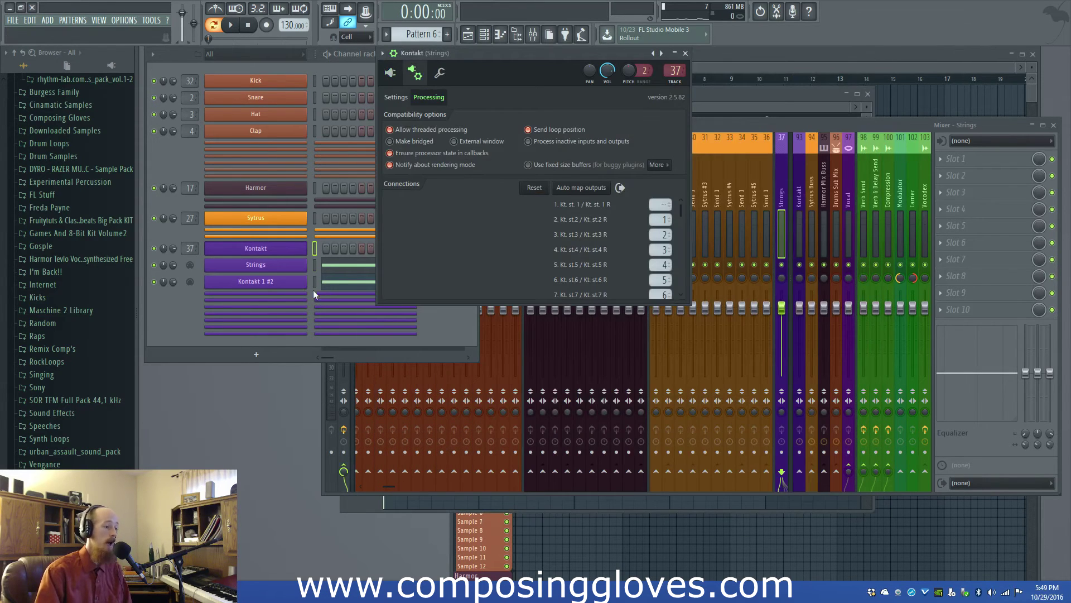
{"action": "left_click", "coordinate": [257, 264]}
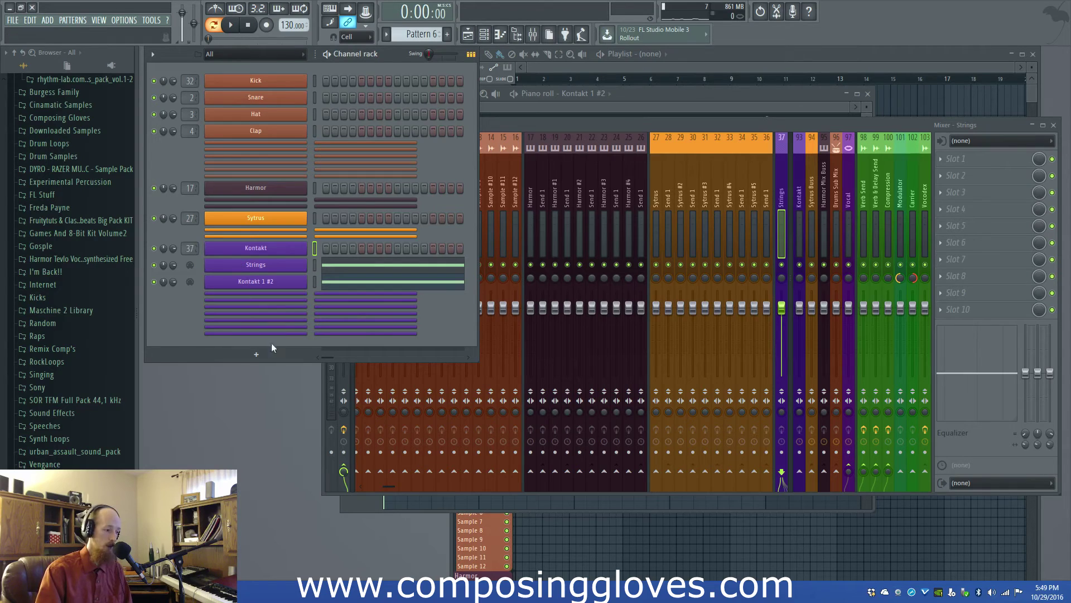
- Review the Kontakt wrapper's MIDI input port setting and its two loaded instruments, and close the Kontakt window
{"action": "left_click", "coordinate": [281, 254]}
{"action": "left_click", "coordinate": [395, 97]}
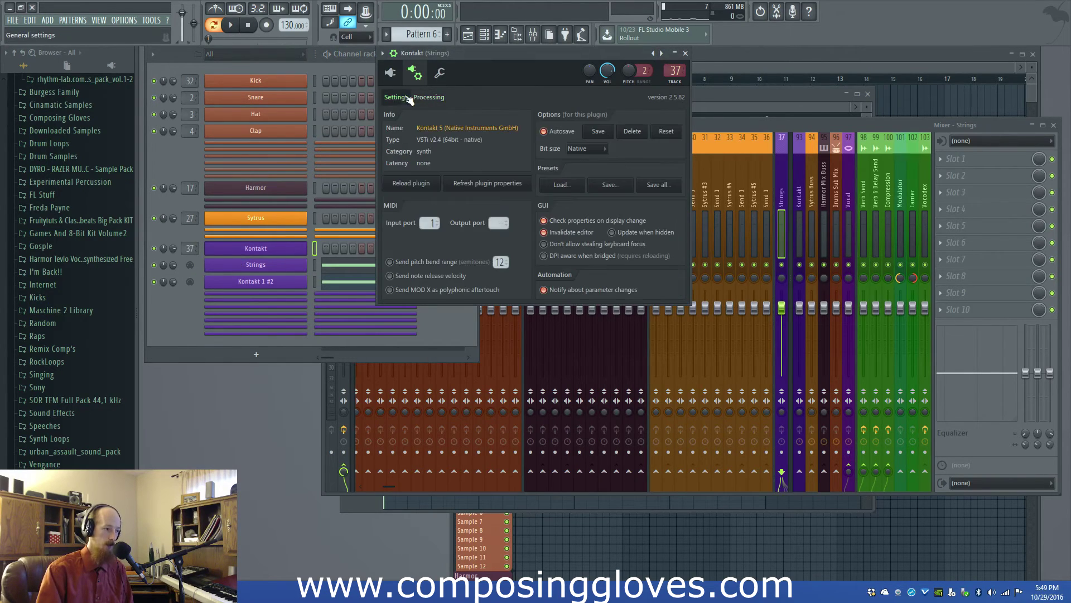
{"action": "left_click", "coordinate": [390, 73]}
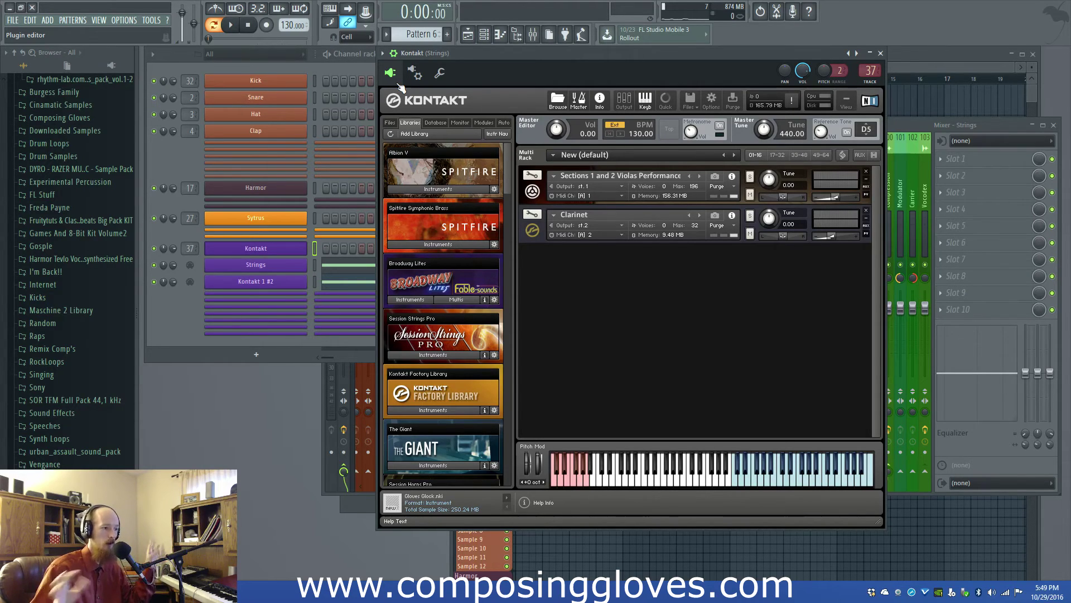
{"action": "left_click", "coordinate": [282, 254]}
{"action": "left_click", "coordinate": [283, 254]}
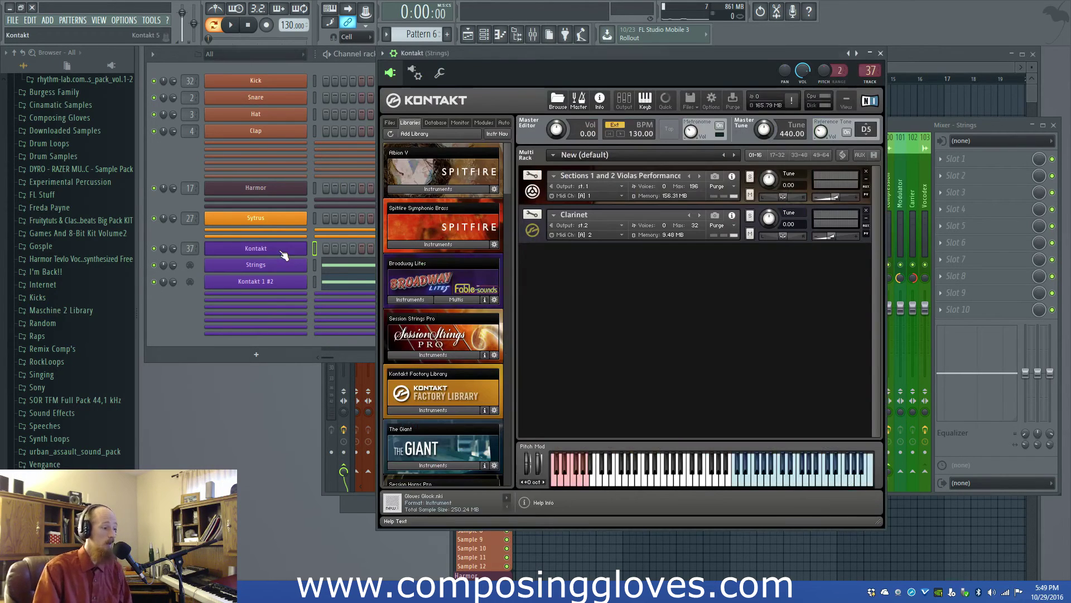
- Look at the template's native Sytrus and Harmor synths in their plugin windows
{"action": "left_click", "coordinate": [244, 223]}
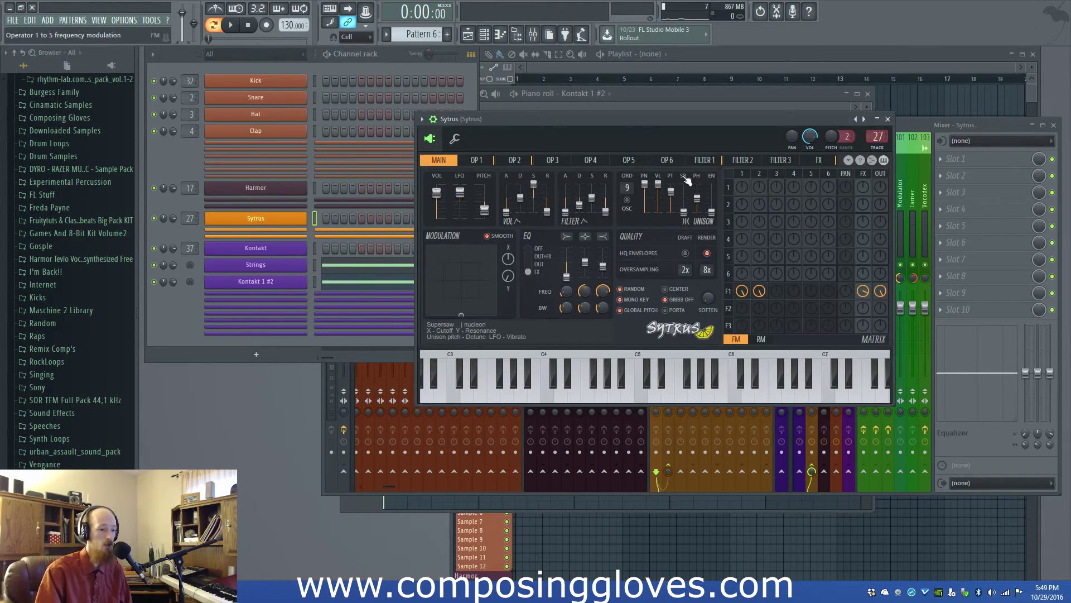
{"action": "left_click_drag", "start_coordinate": [670, 123], "coordinate": [532, 126]}
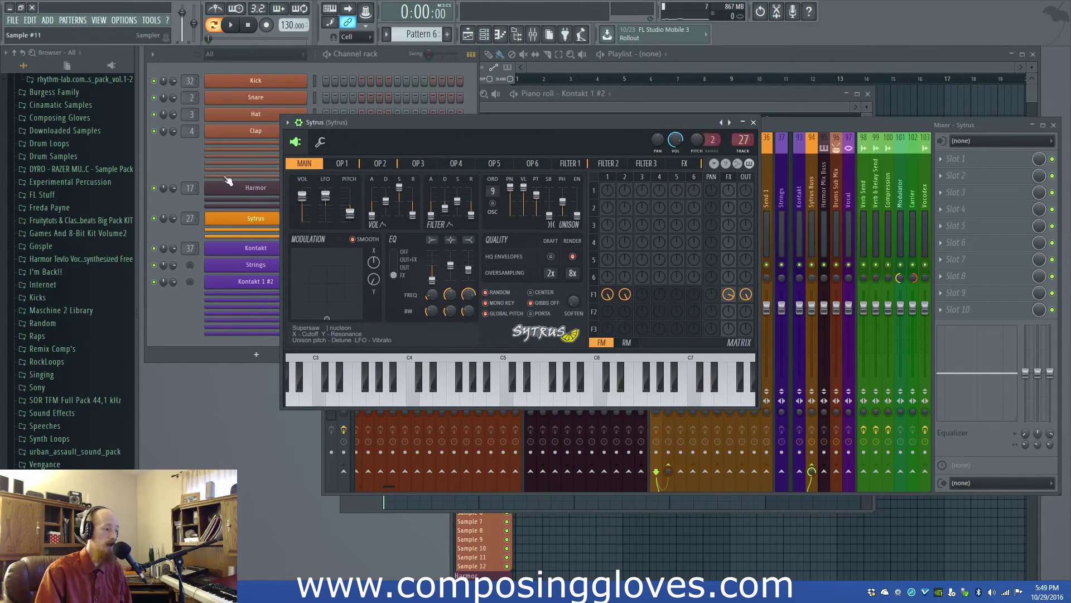
{"action": "left_click", "coordinate": [242, 188]}
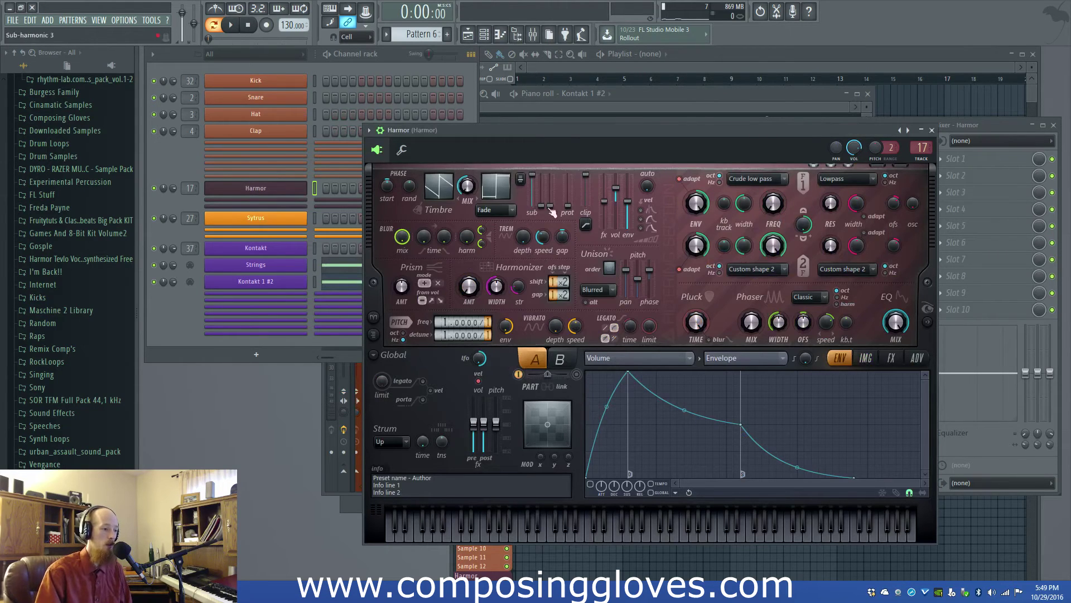
{"action": "left_click_drag", "start_coordinate": [527, 130], "coordinate": [449, 172]}
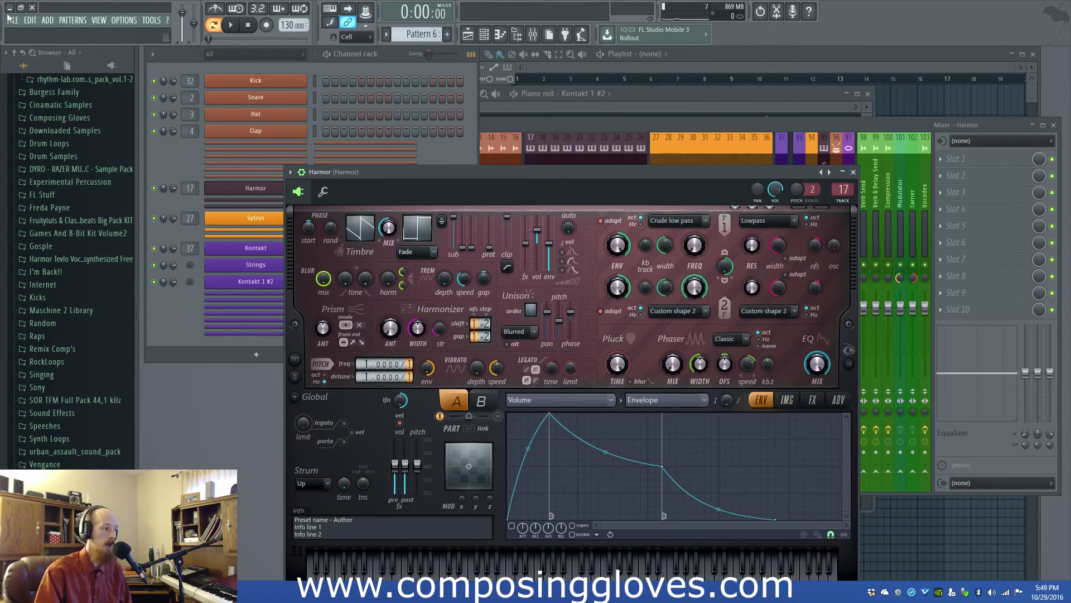
{"action": "left_click_drag", "start_coordinate": [452, 169], "coordinate": [584, 133]}
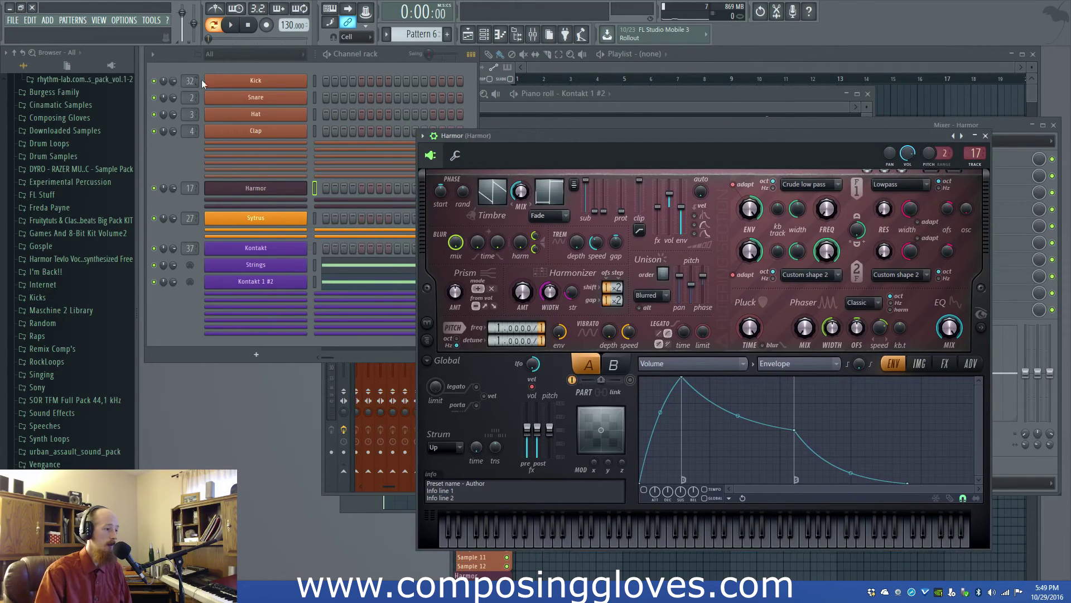
- Start a new project from the Production with Kontakt template, discarding the current project's changes
{"action": "left_click", "coordinate": [13, 20]}
{"action": "mouse_move", "coordinate": [83, 43]}
{"action": "mouse_move", "coordinate": [204, 43]}
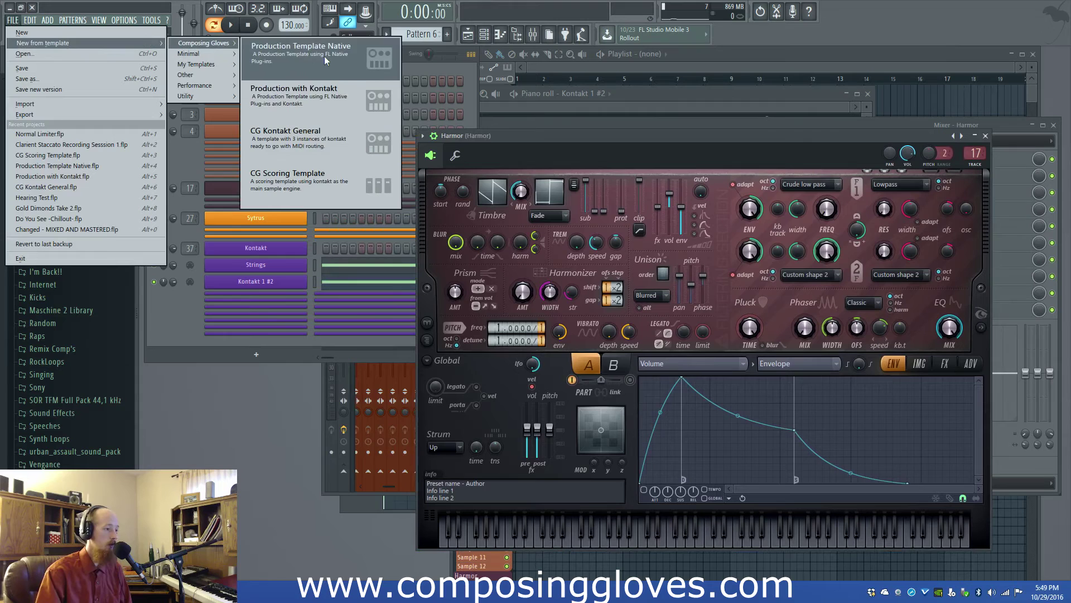
{"action": "left_click", "coordinate": [323, 96]}
{"action": "left_click", "coordinate": [550, 326]}
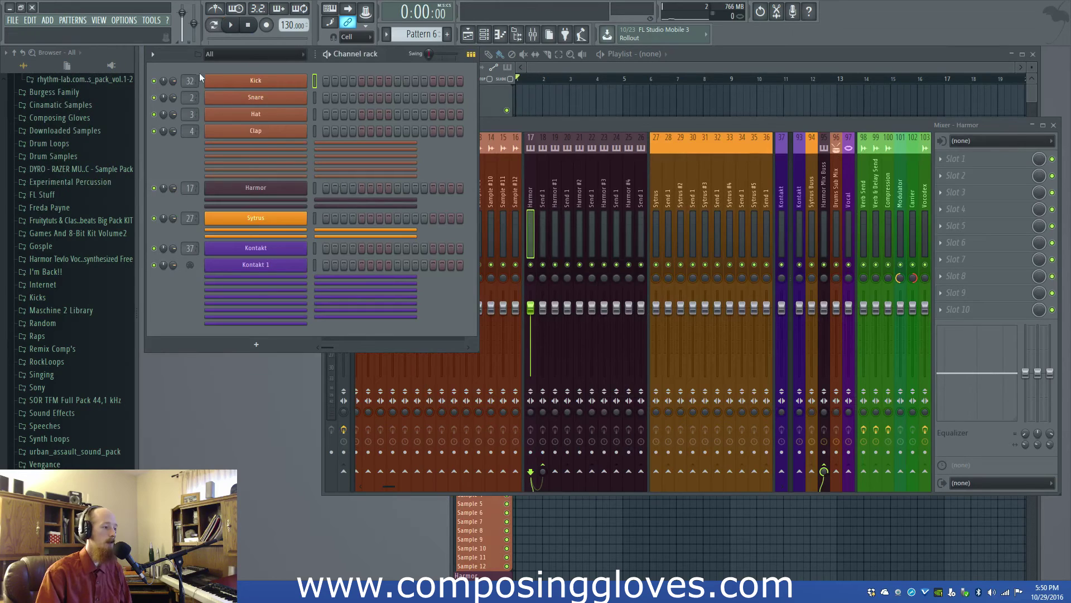
- Route the Kick channel to mixer track 1 and check the Kick track in the mixer
{"action": "right_click", "coordinate": [189, 81]}
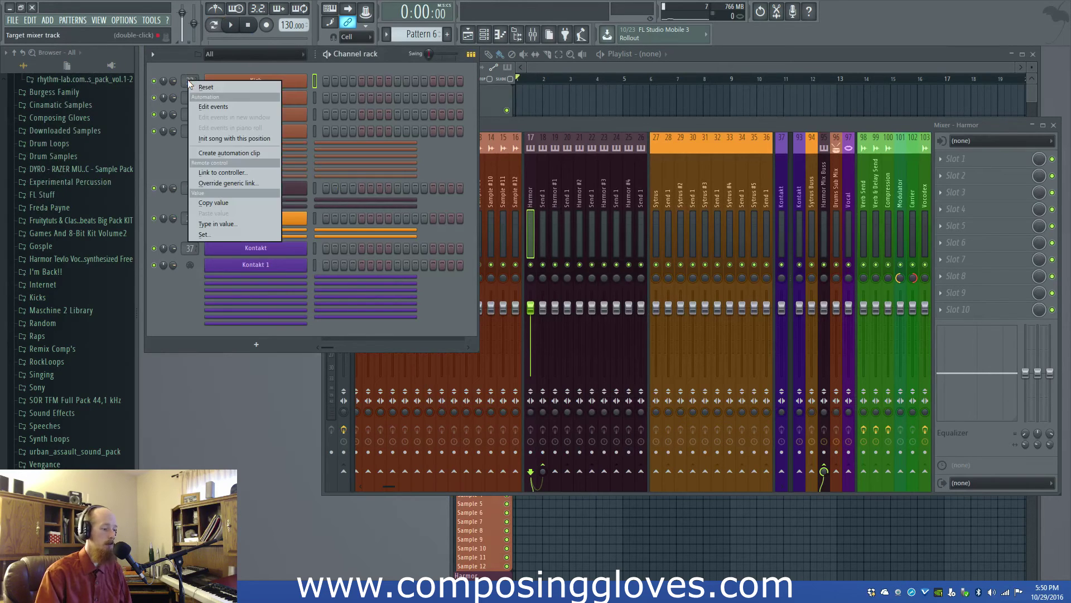
{"action": "key", "text": "t"}
{"action": "type", "text": "1"}
{"action": "key", "text": "Return"}
{"action": "left_click", "coordinate": [551, 124]}
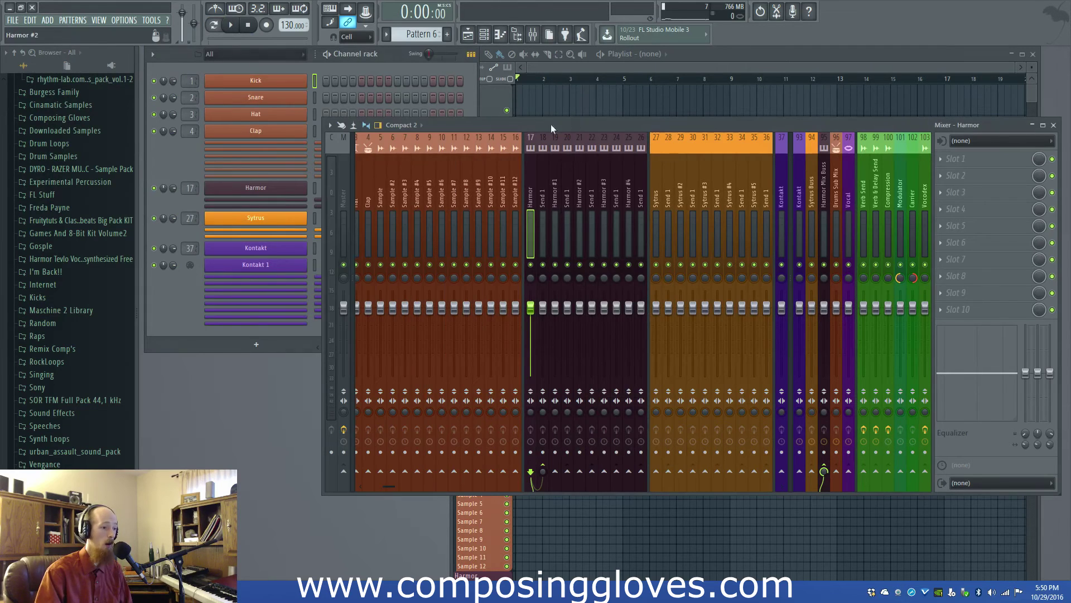
{"action": "scroll", "coordinate": [363, 174], "scroll_direction": "up", "scroll_amount": 3}
{"action": "left_click", "coordinate": [365, 190]}
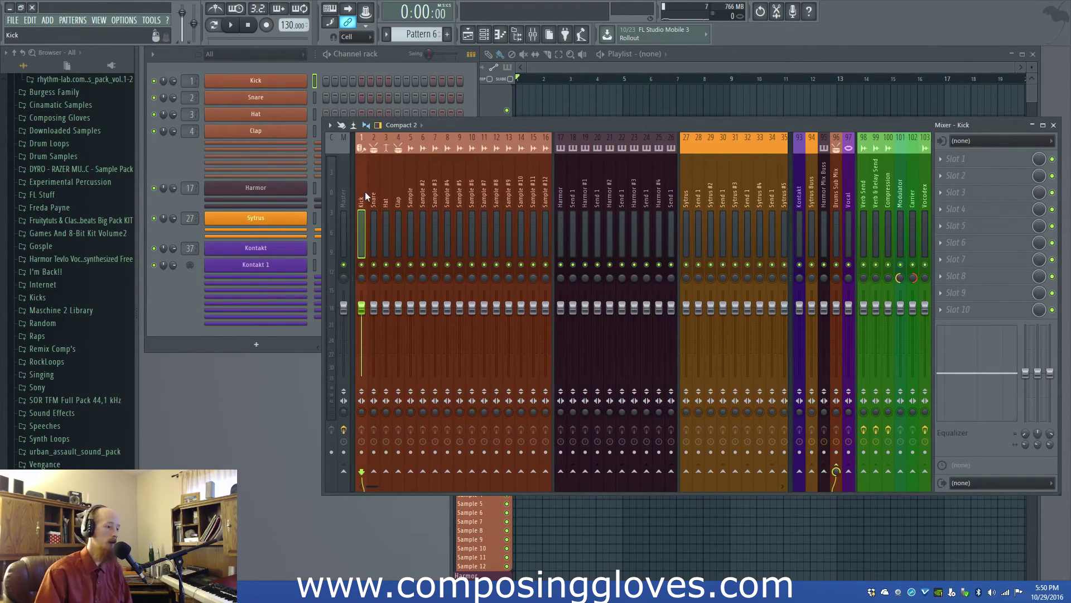
{"action": "left_click", "coordinate": [168, 151]}
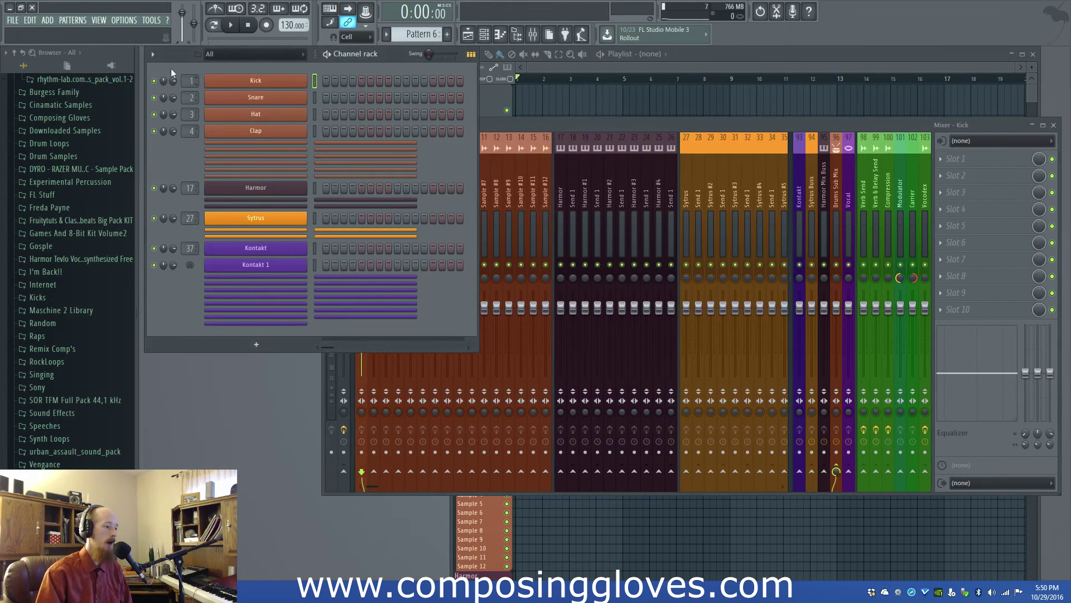
- Save the corrected project over Production with Kontakt in the Composing Gloves Production template folder
{"action": "left_click", "coordinate": [124, 21]}
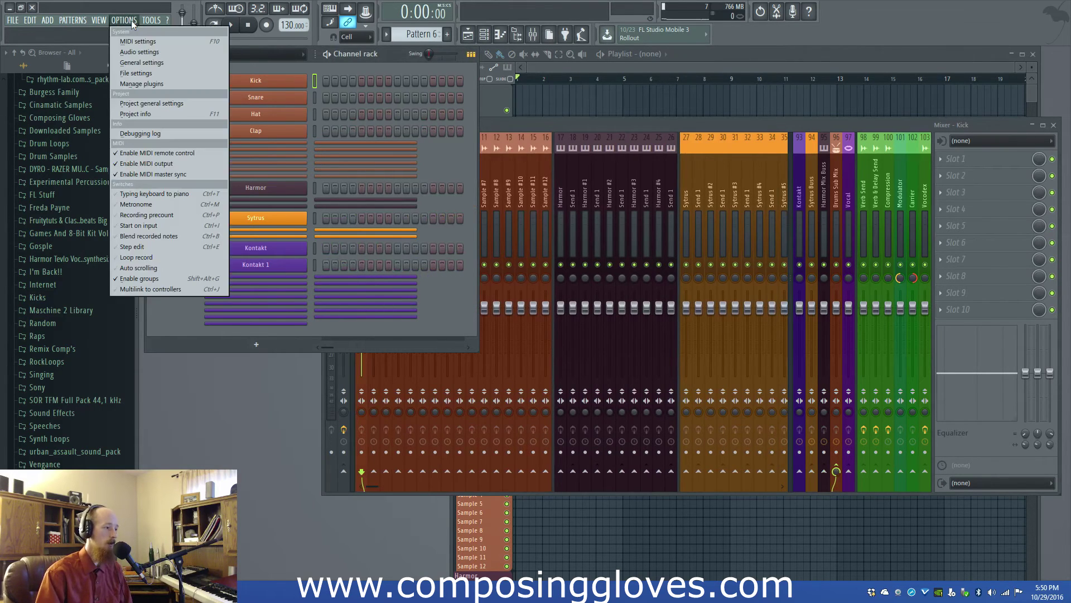
{"action": "left_click", "coordinate": [132, 22]}
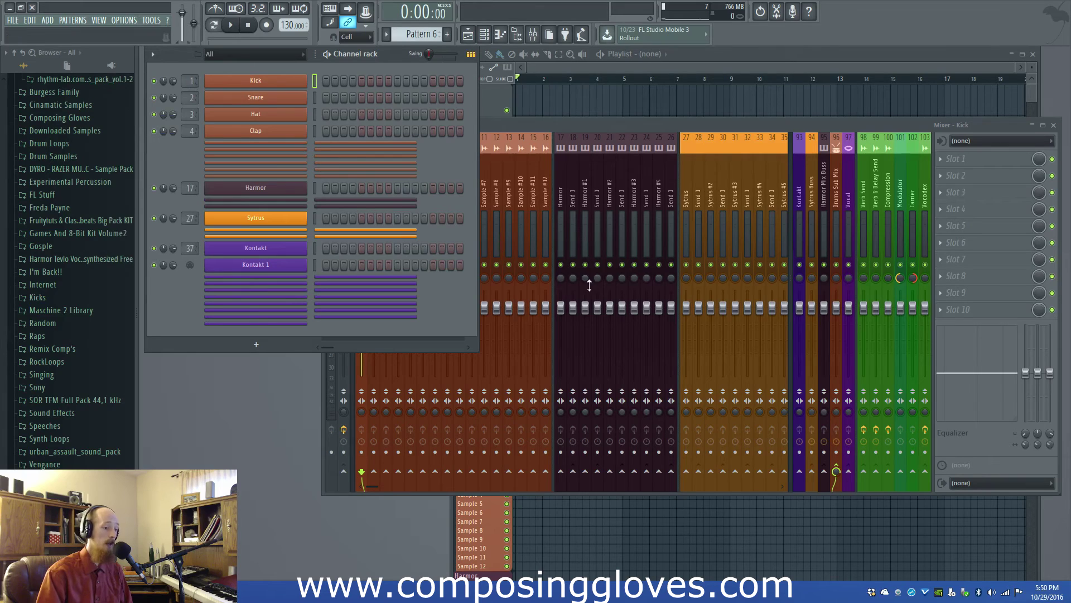
{"action": "left_click", "coordinate": [12, 20]}
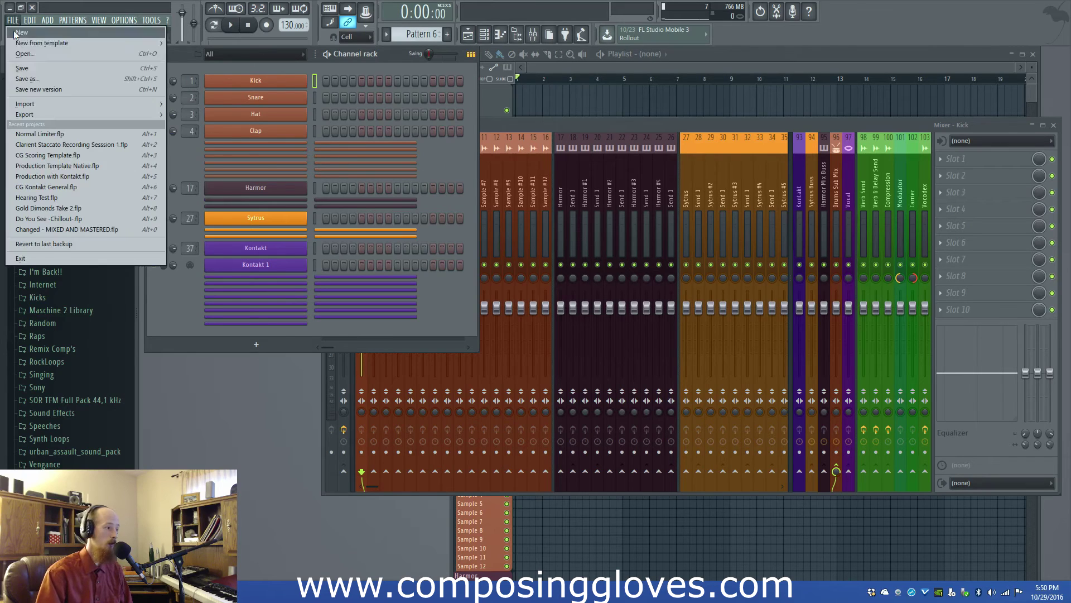
{"action": "left_click", "coordinate": [71, 80]}
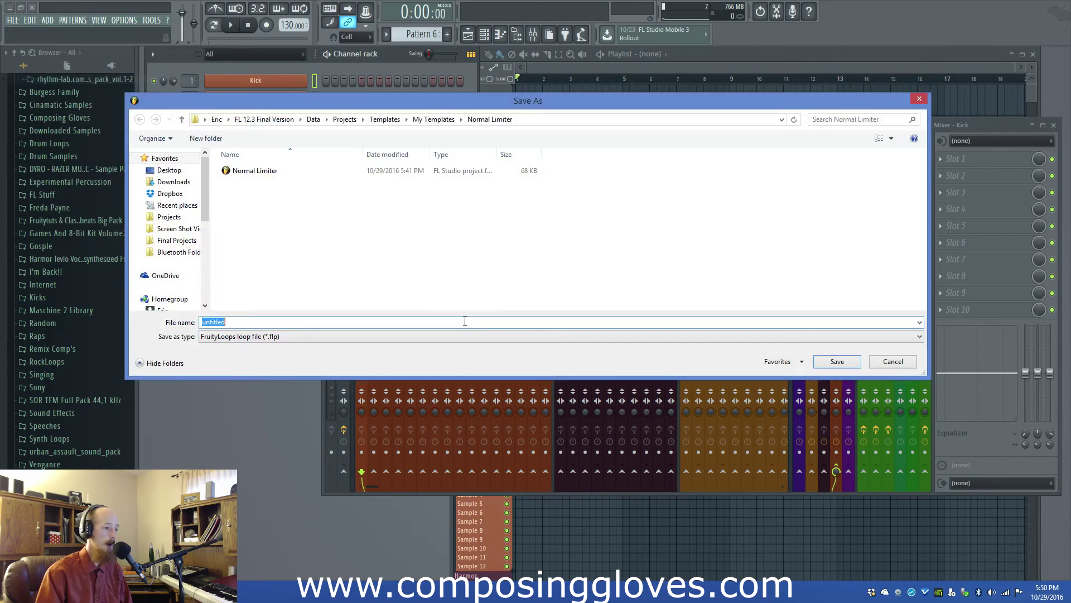
{"action": "left_click", "coordinate": [385, 119]}
{"action": "double_click", "coordinate": [252, 171]}
{"action": "double_click", "coordinate": [249, 170]}
{"action": "left_click_drag", "start_coordinate": [284, 104], "coordinate": [325, 160]}
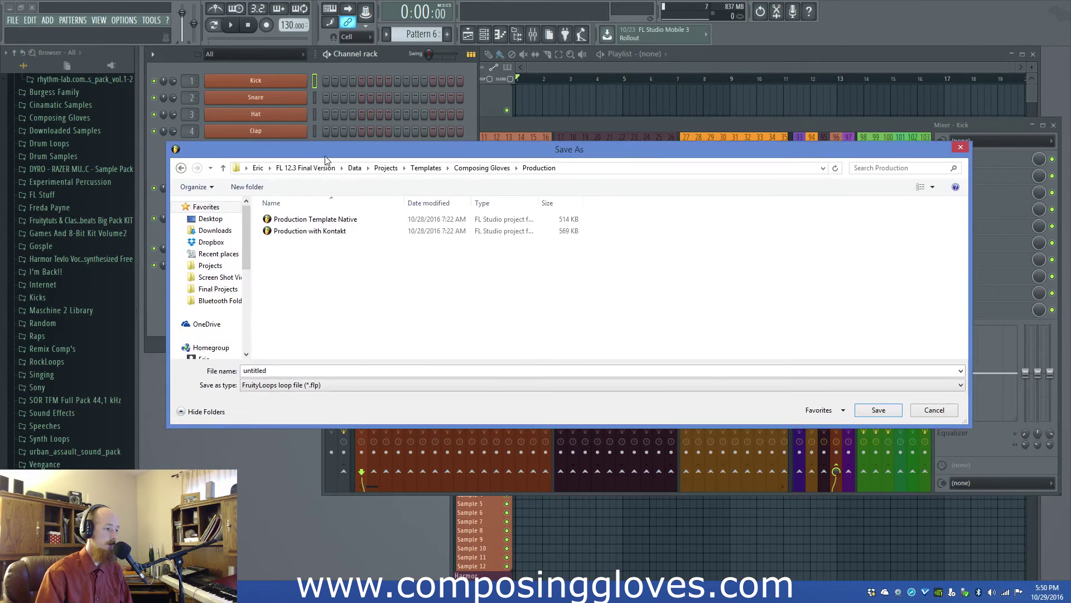
{"action": "left_click", "coordinate": [311, 231]}
{"action": "left_click", "coordinate": [872, 416]}
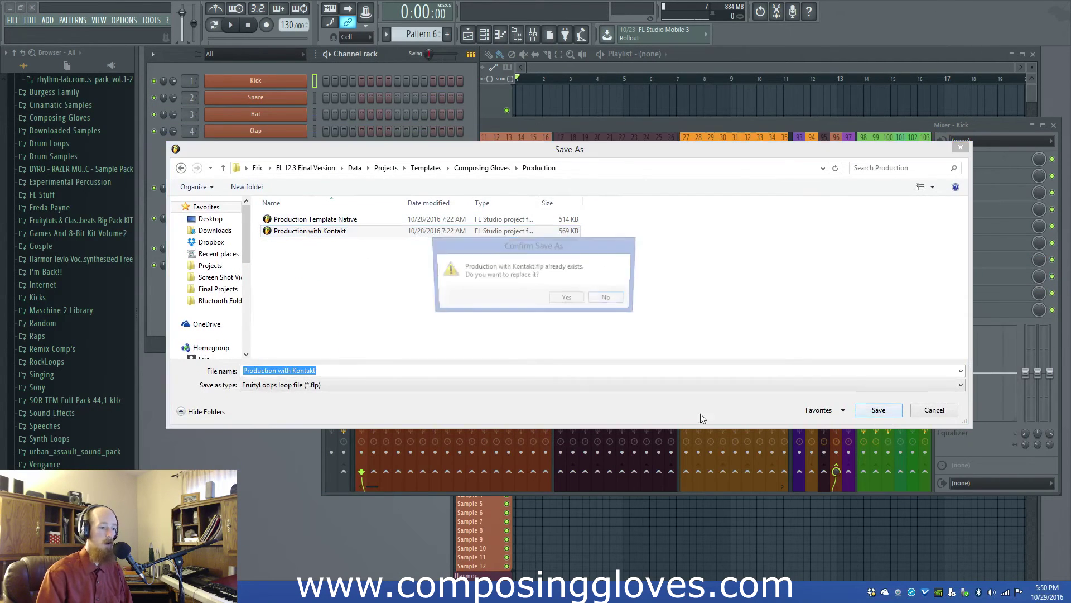
{"action": "left_click", "coordinate": [574, 301]}
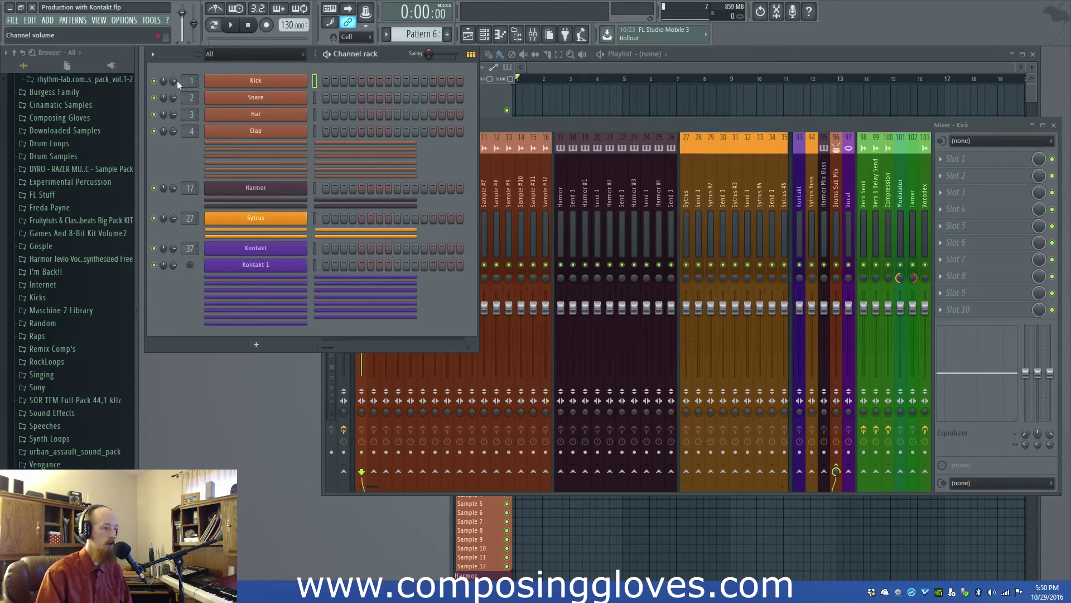
- Start a project from the Production Template Native template and route its Kick channel to mixer track 1
{"action": "left_click", "coordinate": [12, 20]}
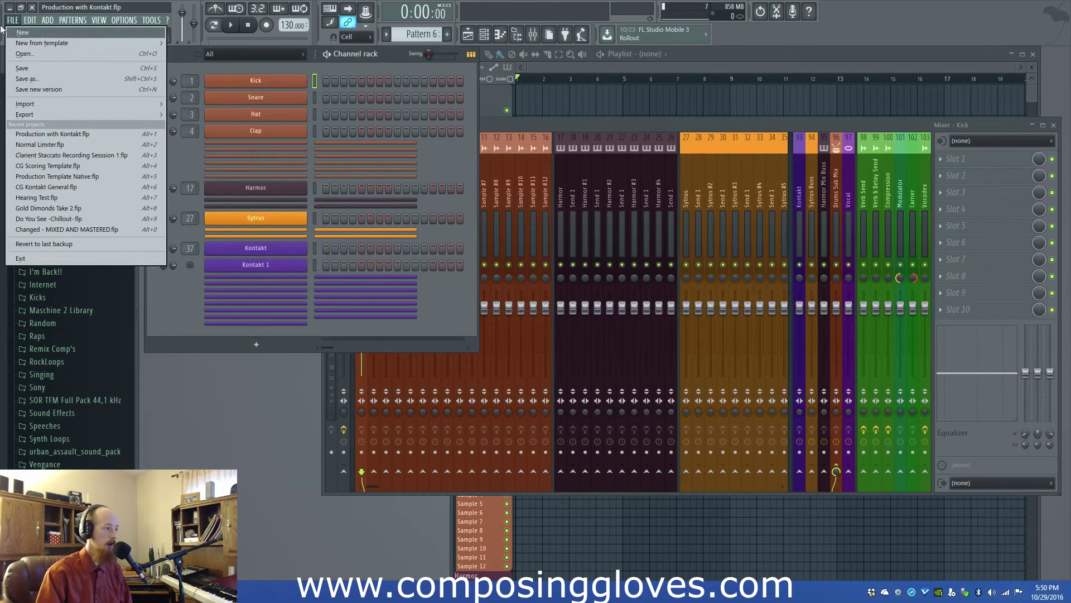
{"action": "mouse_move", "coordinate": [86, 45]}
{"action": "left_click", "coordinate": [268, 59]}
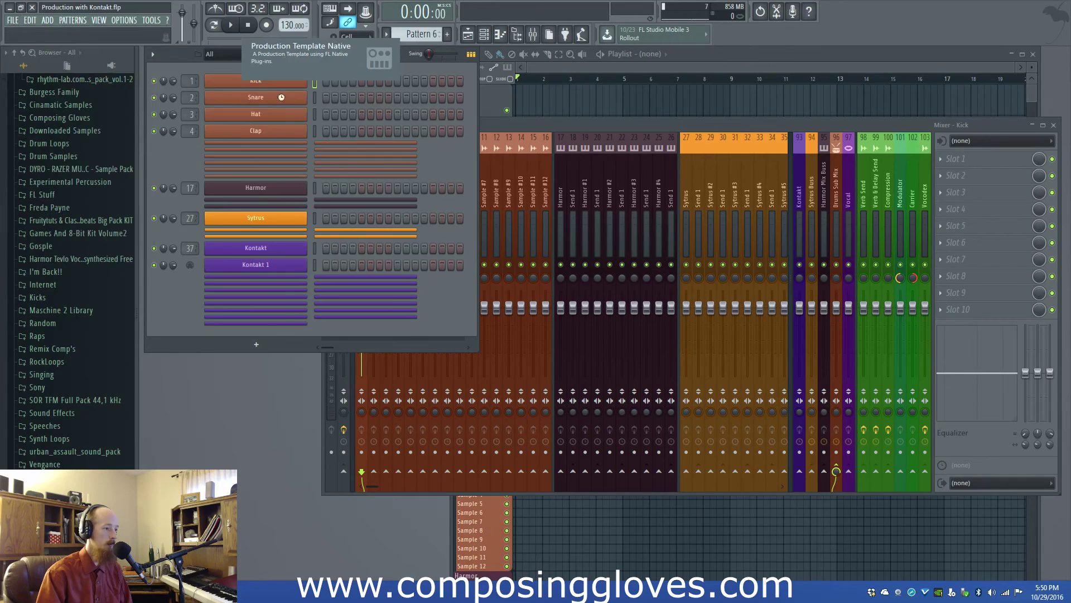
{"action": "right_click", "coordinate": [190, 81]}
{"action": "double_click", "coordinate": [189, 81]}
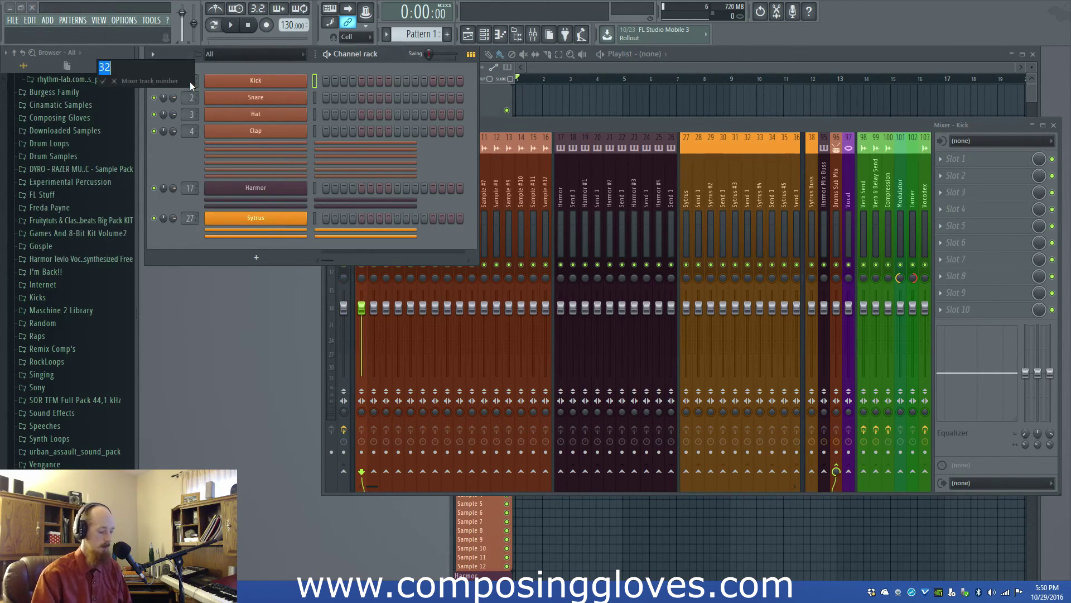
{"action": "type", "text": "1"}
{"action": "key", "text": "Return"}
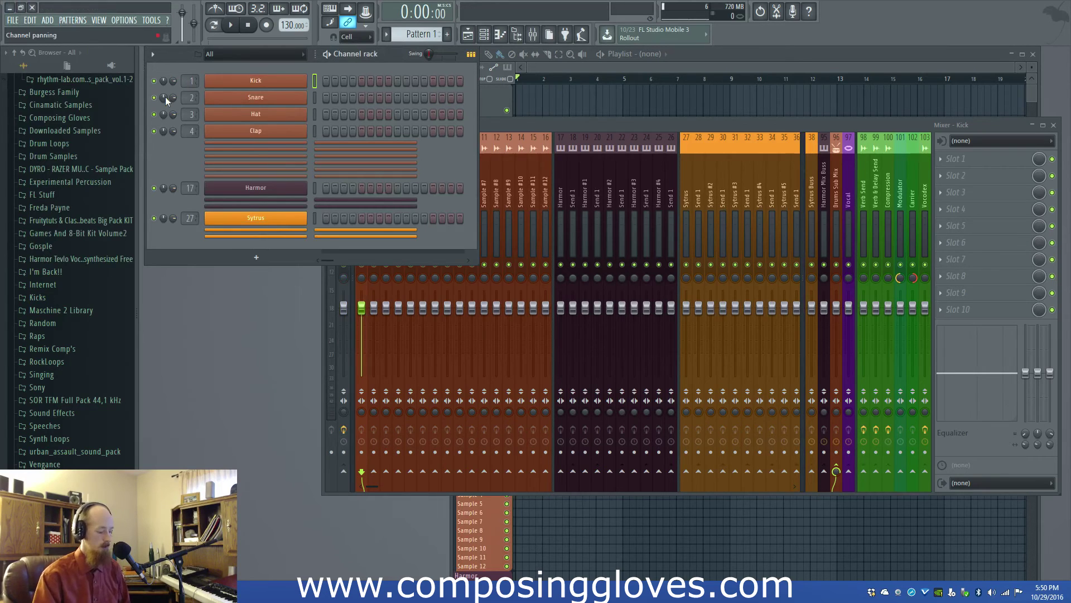
- Save the project over the existing Production Template Native file in the Production template folder
{"action": "key", "text": "ctrl+shift+s"}
{"action": "left_click", "coordinate": [315, 219]}
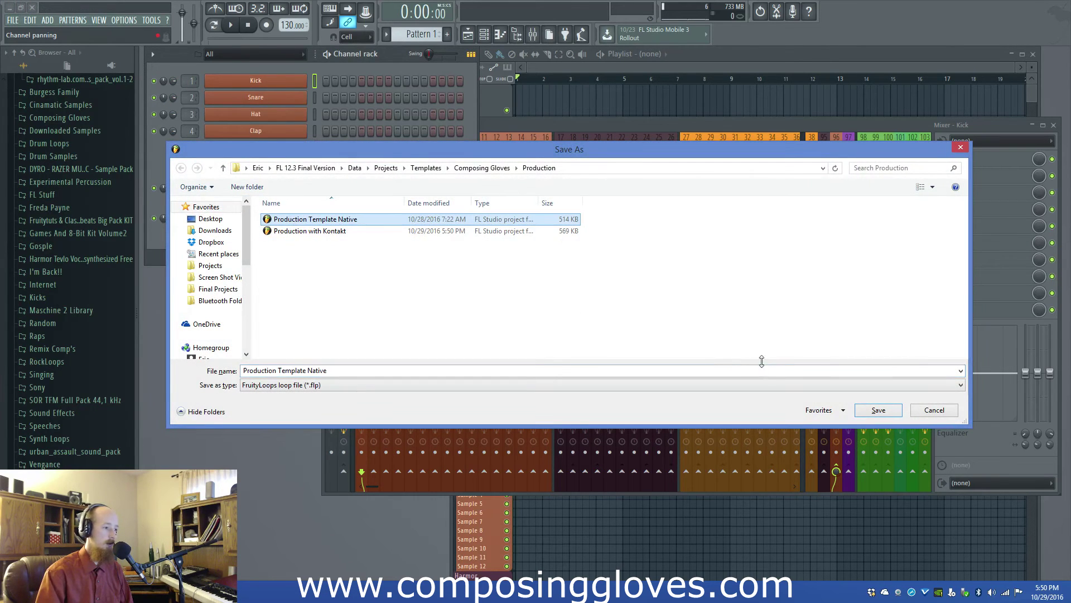
{"action": "left_click", "coordinate": [861, 410]}
{"action": "left_click", "coordinate": [567, 297]}
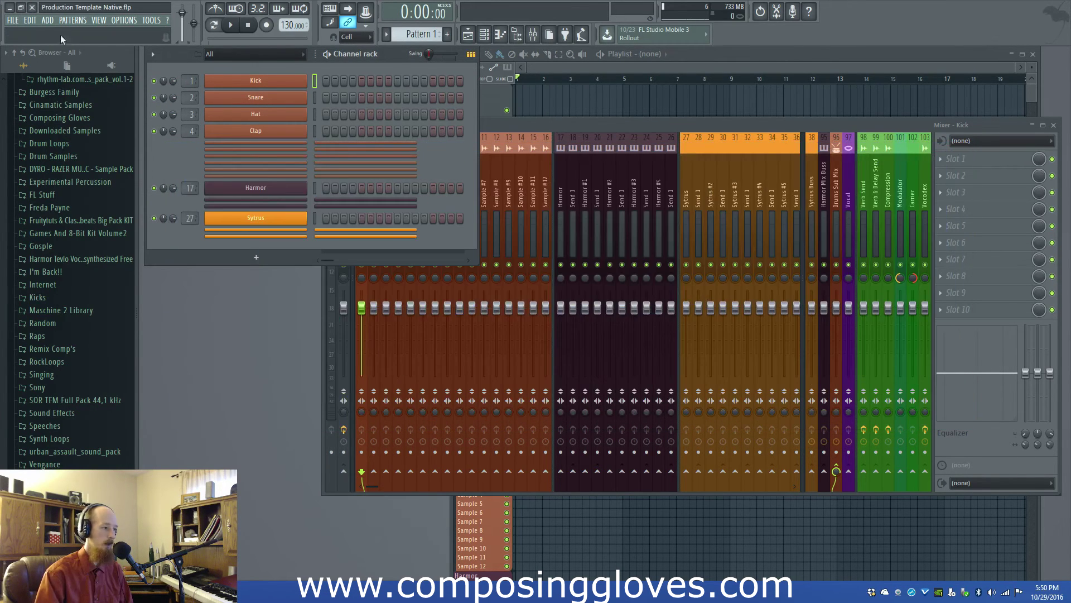
- Start a new project from the Production with Kontakt template, and close and relaunch FL Studio
{"action": "left_click", "coordinate": [13, 20]}
{"action": "mouse_move", "coordinate": [56, 41]}
{"action": "left_click", "coordinate": [314, 96]}
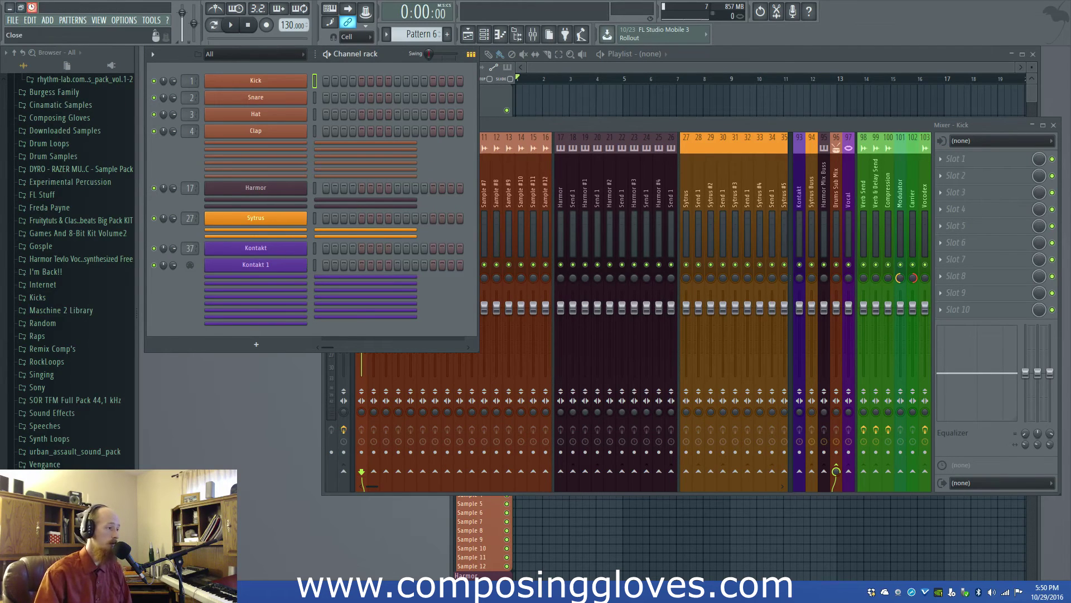
{"action": "left_click", "coordinate": [32, 8]}
{"action": "double_click", "coordinate": [162, 97]}
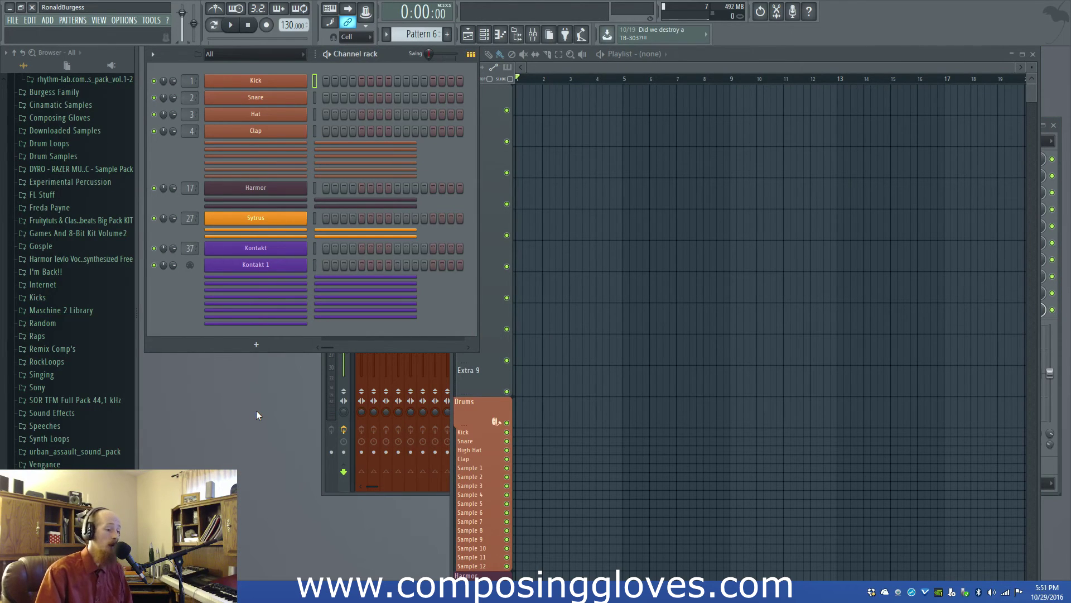
- Review the template's mixer tracks and its color-coded playlist tracks down to the Drums and Harmor groups
{"action": "left_click", "coordinate": [325, 491]}
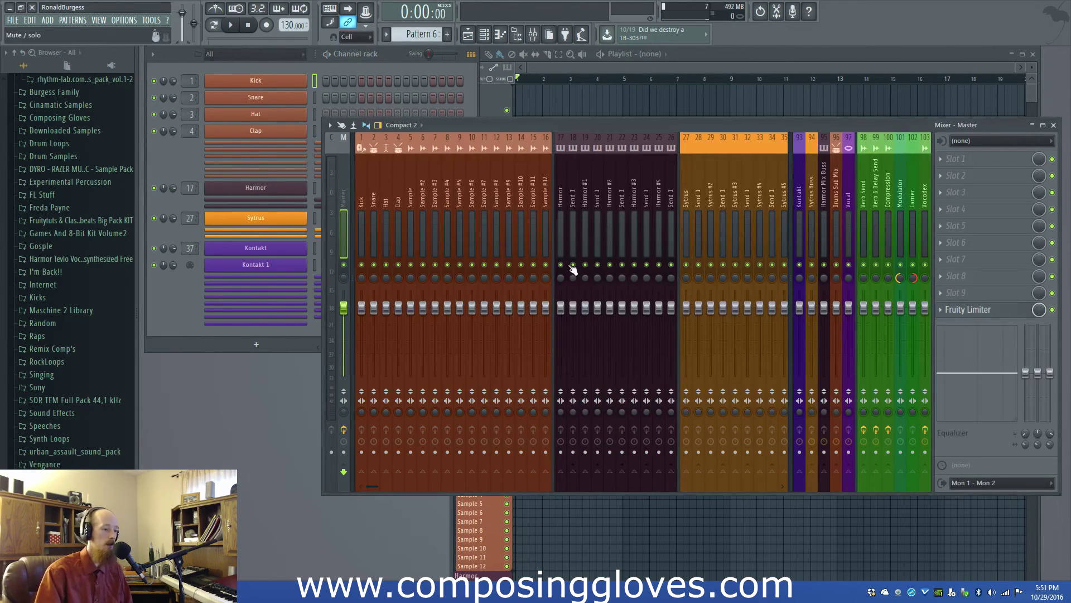
{"action": "left_click", "coordinate": [646, 69]}
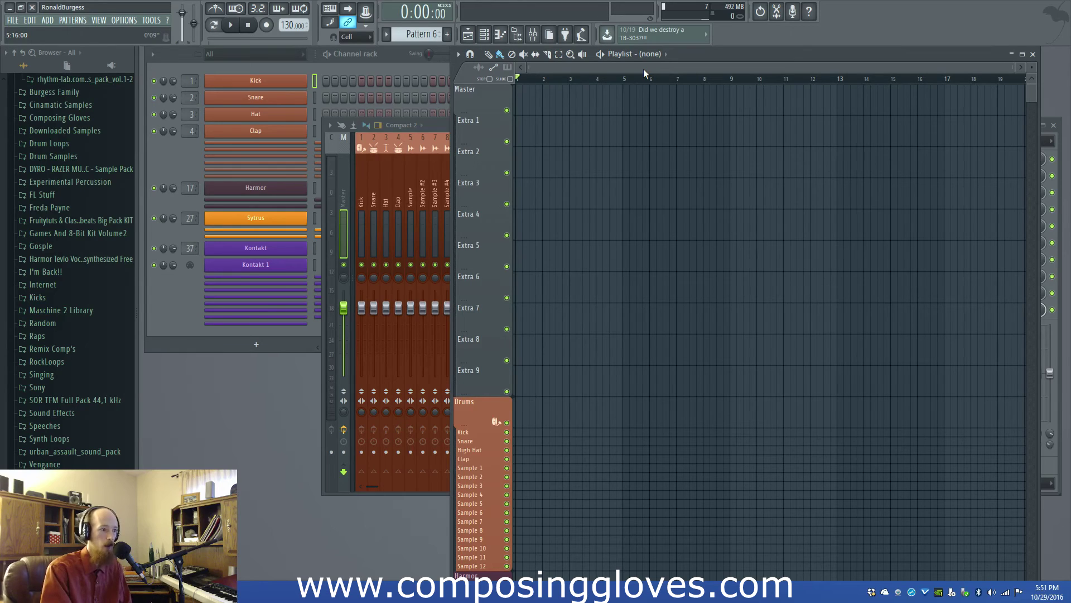
{"action": "scroll", "coordinate": [485, 239], "scroll_direction": "down", "scroll_amount": 4}
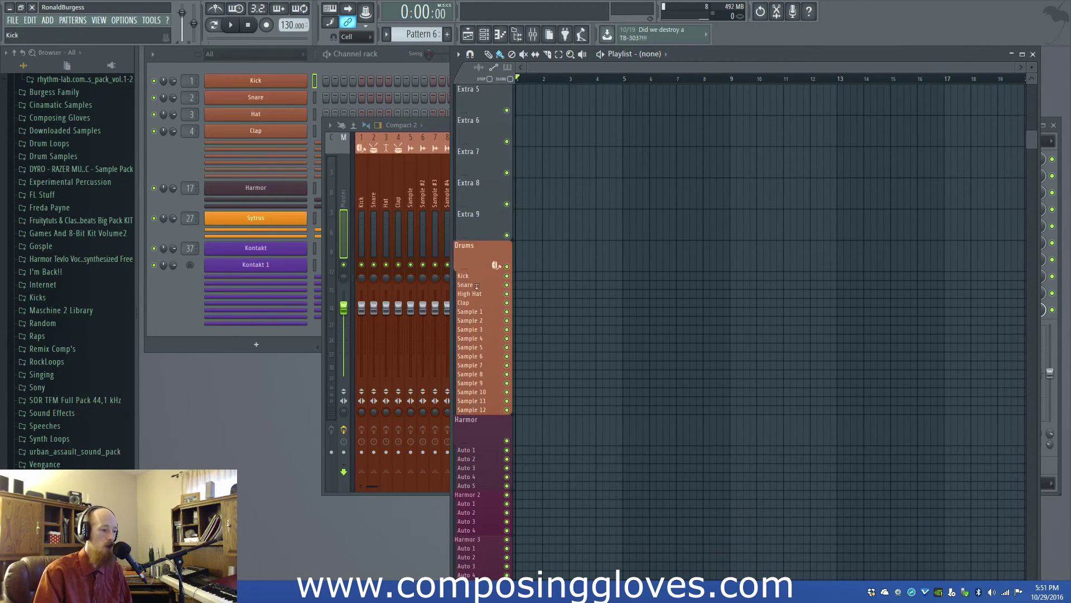
- Enlarge the Kick, High Hat, Clap and Sample 1 tracks in the playlist's Drums group
{"action": "left_click_drag", "start_coordinate": [477, 280], "coordinate": [484, 255]}
{"action": "left_click_drag", "start_coordinate": [486, 281], "coordinate": [488, 285]}
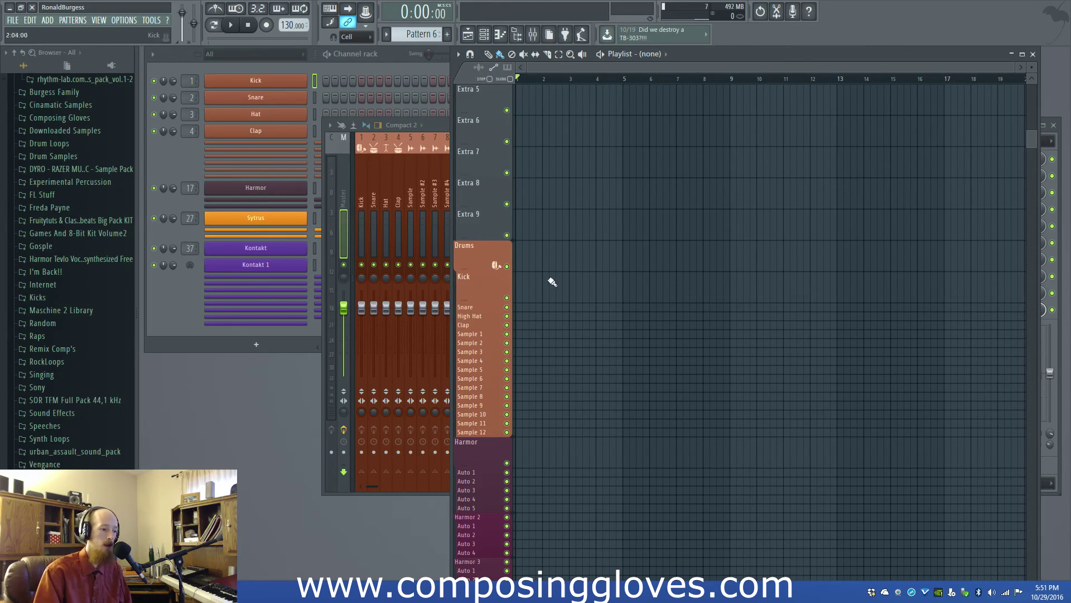
{"action": "left_click_drag", "start_coordinate": [484, 306], "coordinate": [485, 317]}
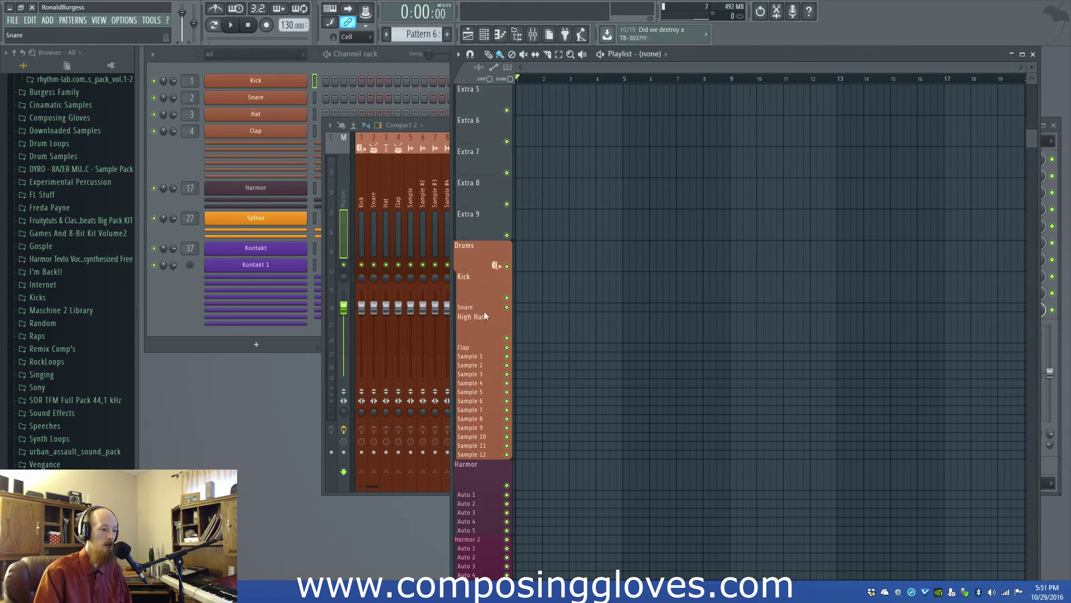
{"action": "left_click_drag", "start_coordinate": [490, 353], "coordinate": [487, 377]}
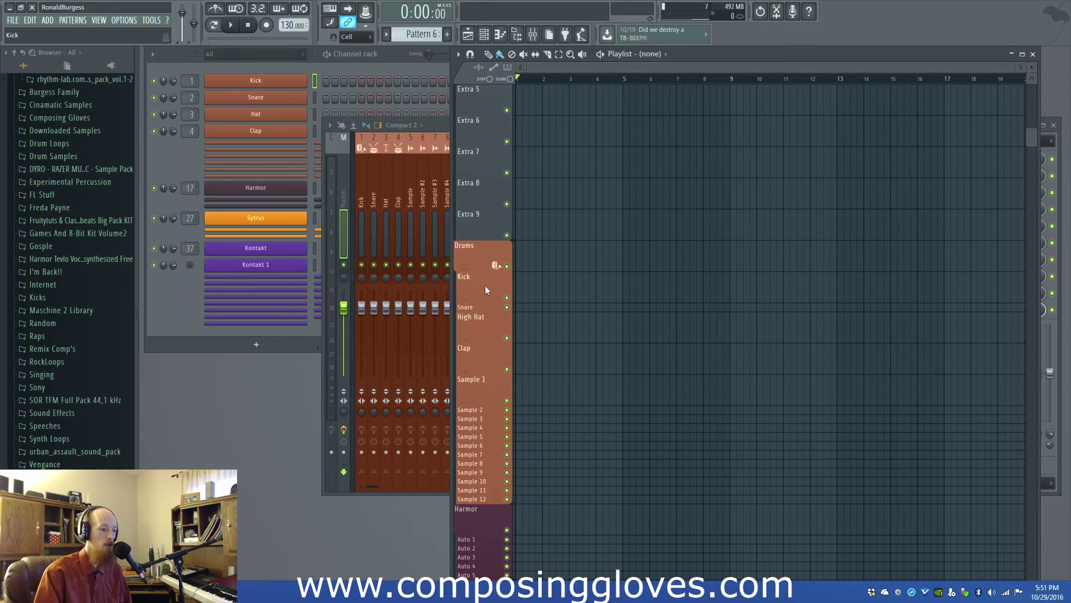
- Enlarge the Snare track in the playlist's Drums group and try a taller overall track zoom
{"action": "left_click_drag", "start_coordinate": [480, 306], "coordinate": [481, 314]}
{"action": "scroll", "coordinate": [570, 306], "scroll_direction": "down", "scroll_amount": 3, "text": "alt"}
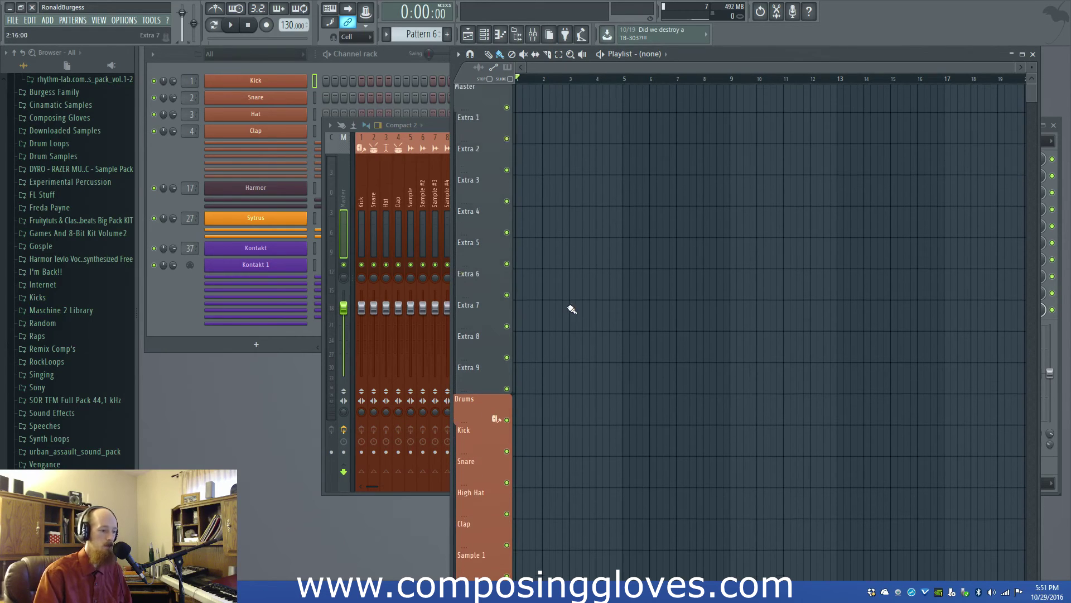
{"action": "scroll", "coordinate": [740, 374], "scroll_direction": "down", "scroll_amount": 5, "text": "alt"}
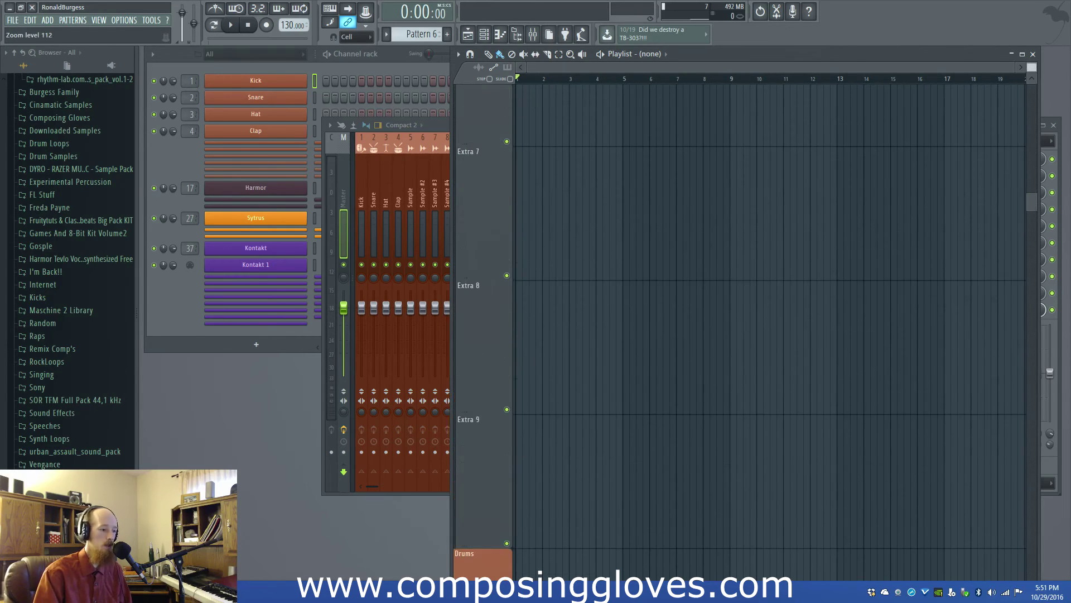
{"action": "scroll", "coordinate": [638, 402], "scroll_direction": "up", "scroll_amount": 10, "text": "alt"}
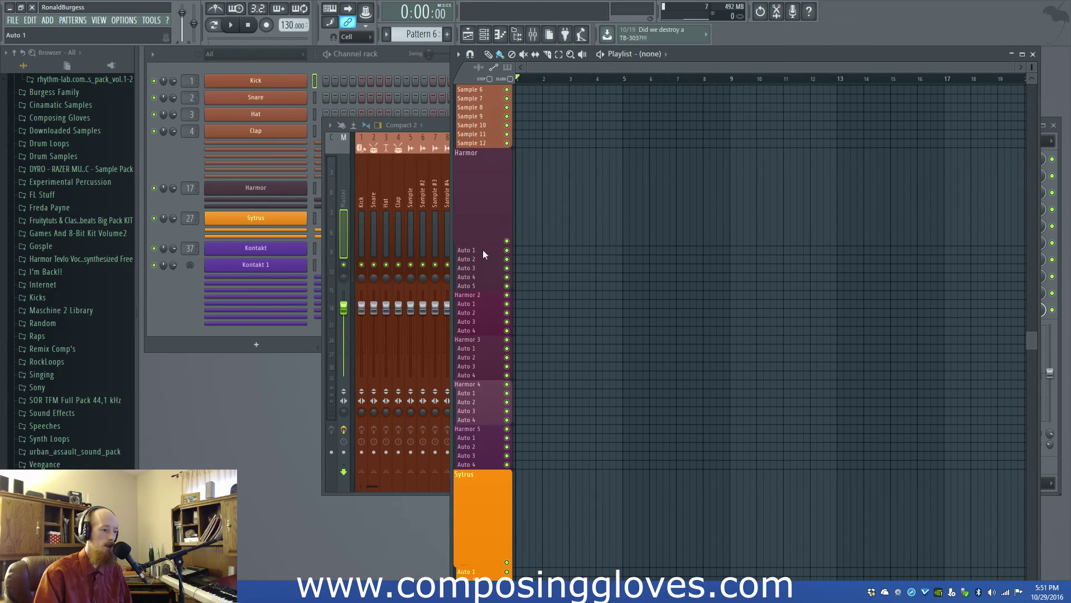
- Enlarge the Auto 1 and Auto 2 tracks under Harmor, and compact the playlist's overall track height
{"action": "scroll", "coordinate": [488, 251], "scroll_direction": "up", "scroll_amount": 3}
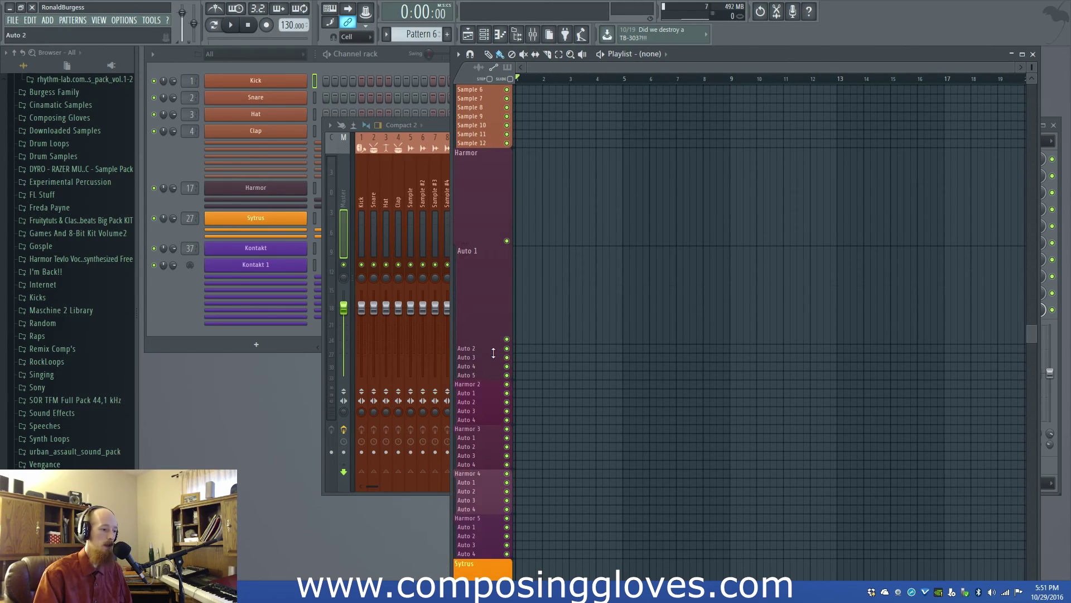
{"action": "scroll", "coordinate": [593, 298], "scroll_direction": "up", "scroll_amount": 4}
{"action": "scroll", "coordinate": [558, 251], "scroll_direction": "down", "scroll_amount": 1}
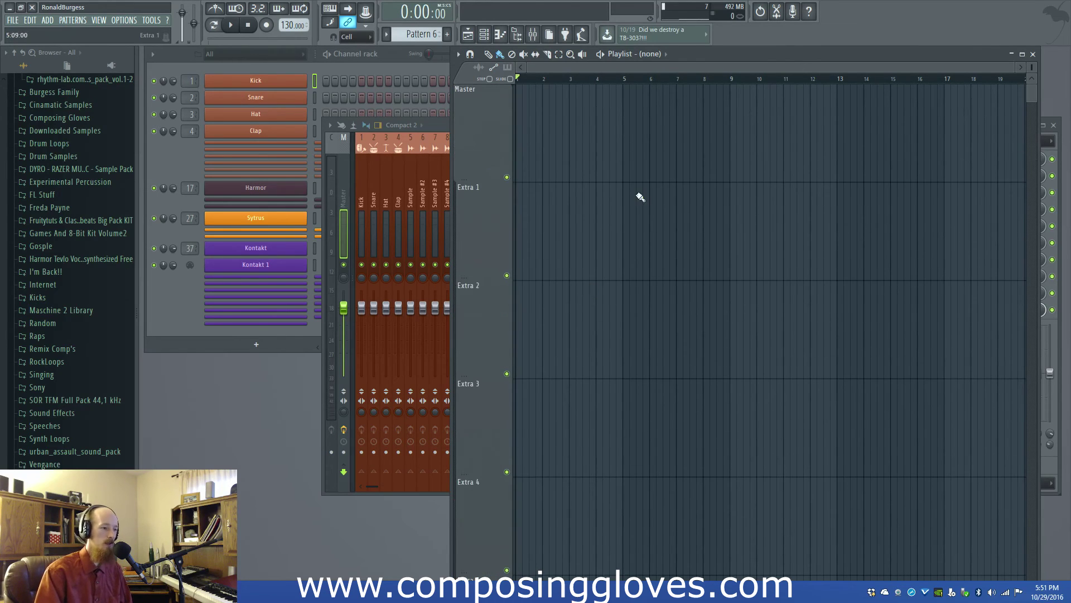
{"action": "scroll", "coordinate": [639, 199], "scroll_direction": "down", "scroll_amount": 5}
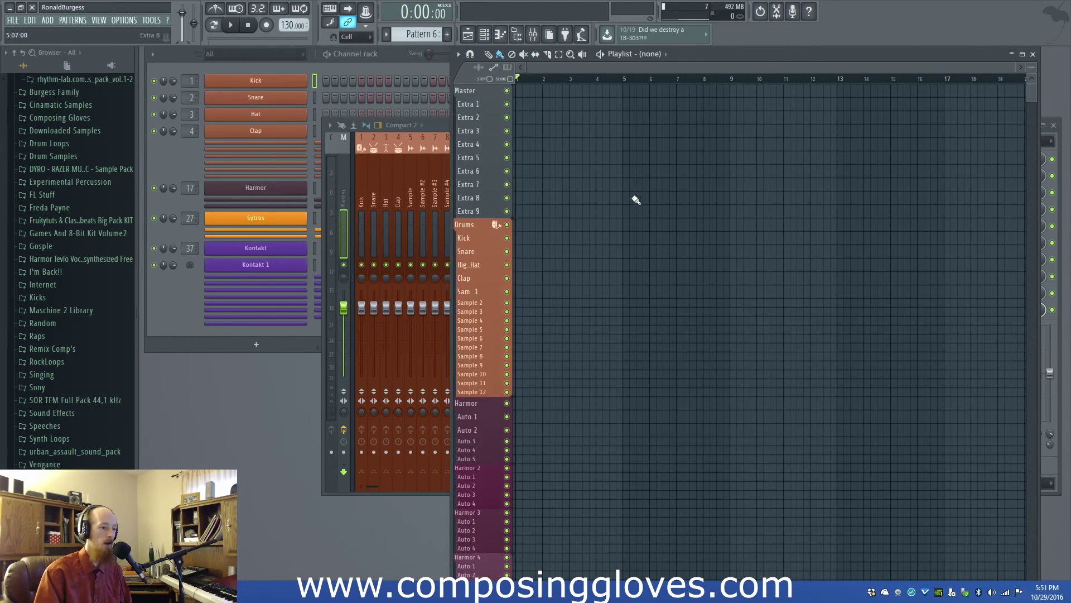
- Filter the channel rack by the Drums, Harmor, Sytrus and Unsorted groups in turn, and return it to All
{"action": "left_click", "coordinate": [183, 298]}
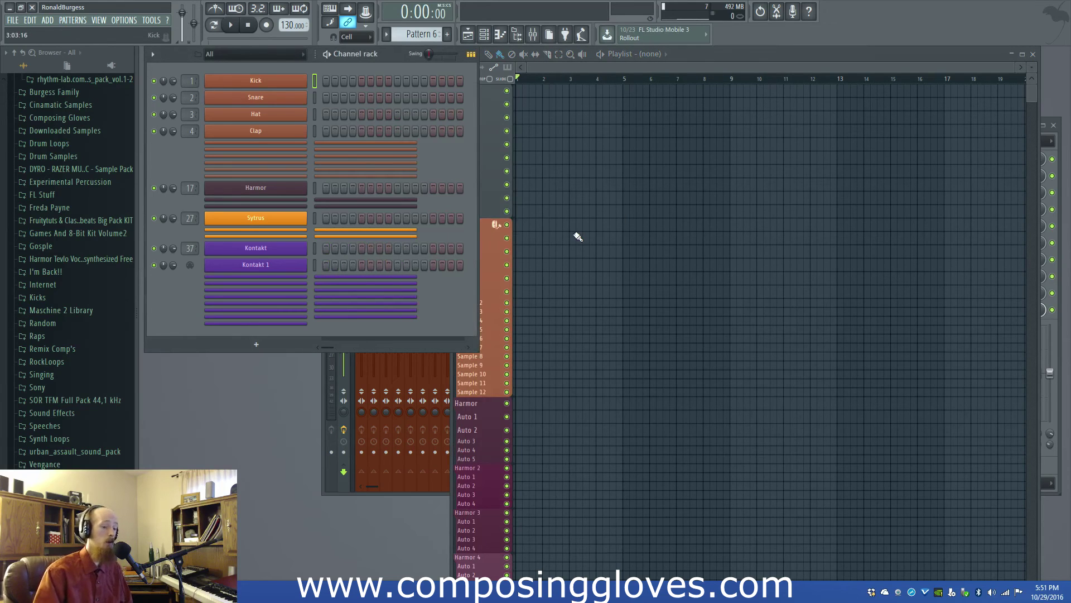
{"action": "left_click", "coordinate": [254, 54]}
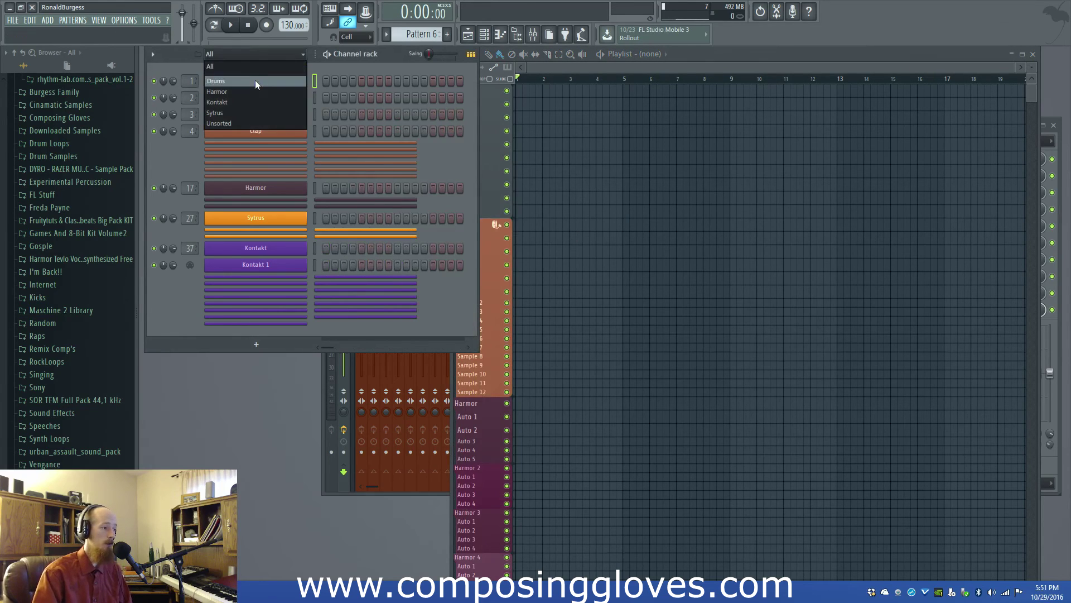
{"action": "left_click", "coordinate": [247, 80]}
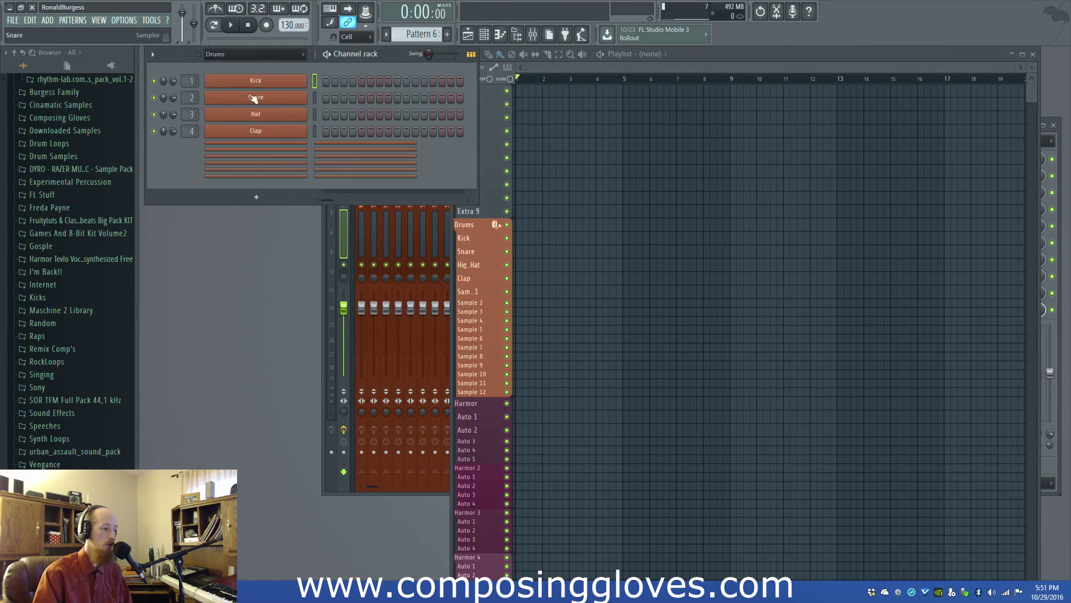
{"action": "left_click", "coordinate": [253, 54]}
{"action": "left_click", "coordinate": [252, 92]}
{"action": "left_click", "coordinate": [253, 54]}
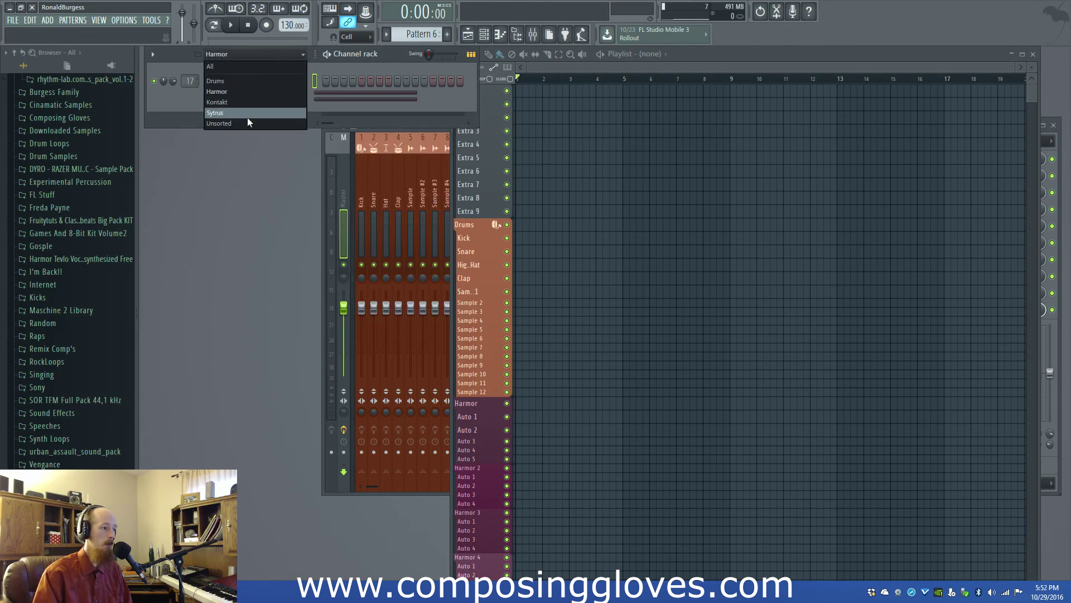
{"action": "left_click", "coordinate": [247, 115]}
{"action": "left_click", "coordinate": [254, 54]}
{"action": "left_click", "coordinate": [235, 123]}
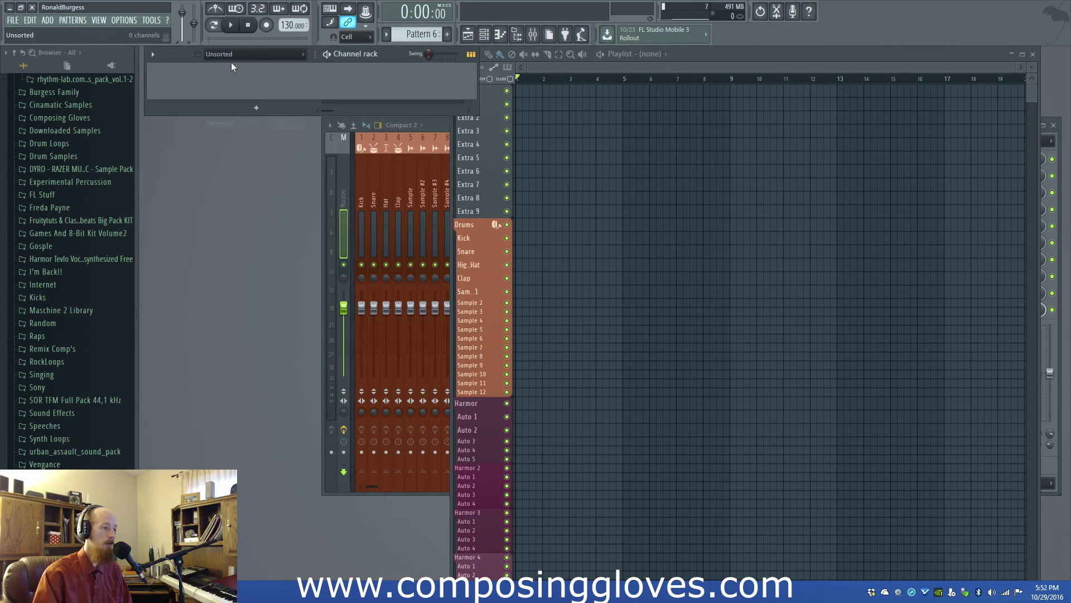
{"action": "left_click", "coordinate": [253, 55]}
{"action": "left_click", "coordinate": [246, 68]}
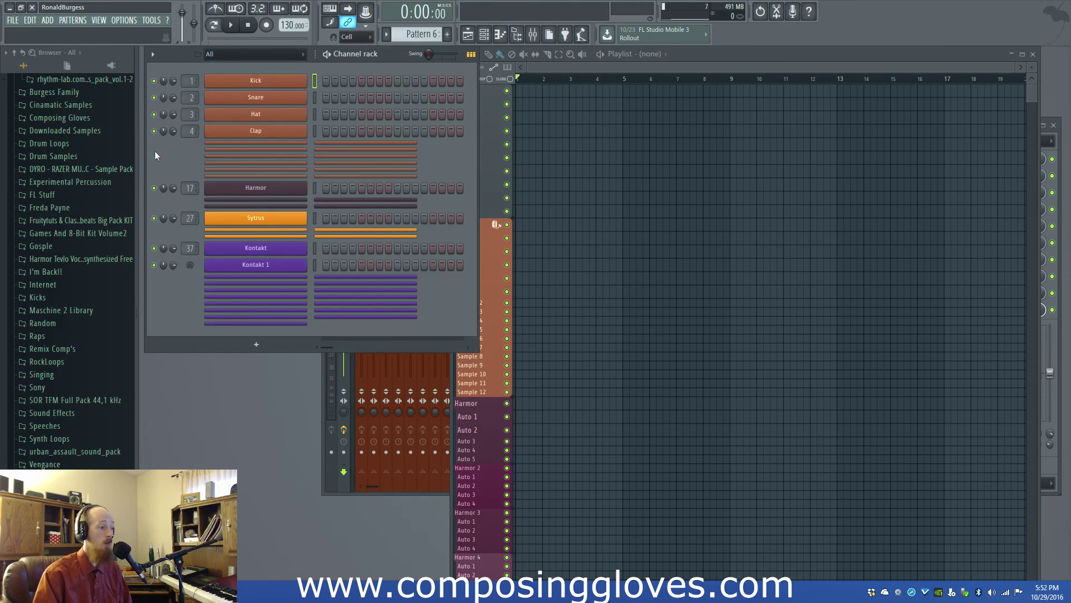
- Review the Composing Gloves templates offered for a new project without loading one
{"action": "left_click", "coordinate": [14, 23]}
{"action": "mouse_move", "coordinate": [84, 43]}
{"action": "mouse_move", "coordinate": [204, 43]}
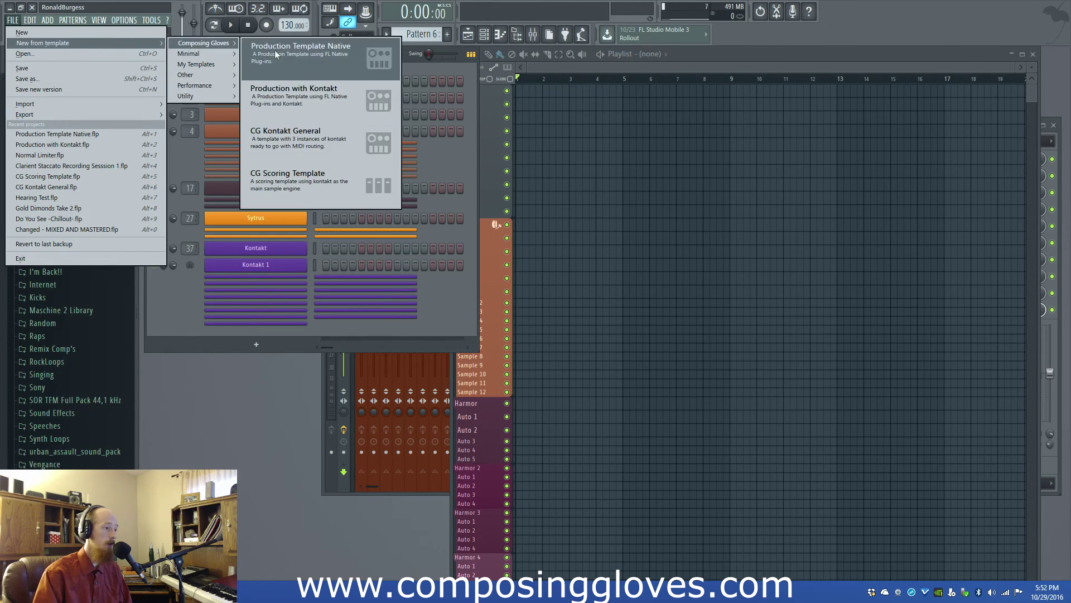
{"action": "left_click", "coordinate": [170, 332]}
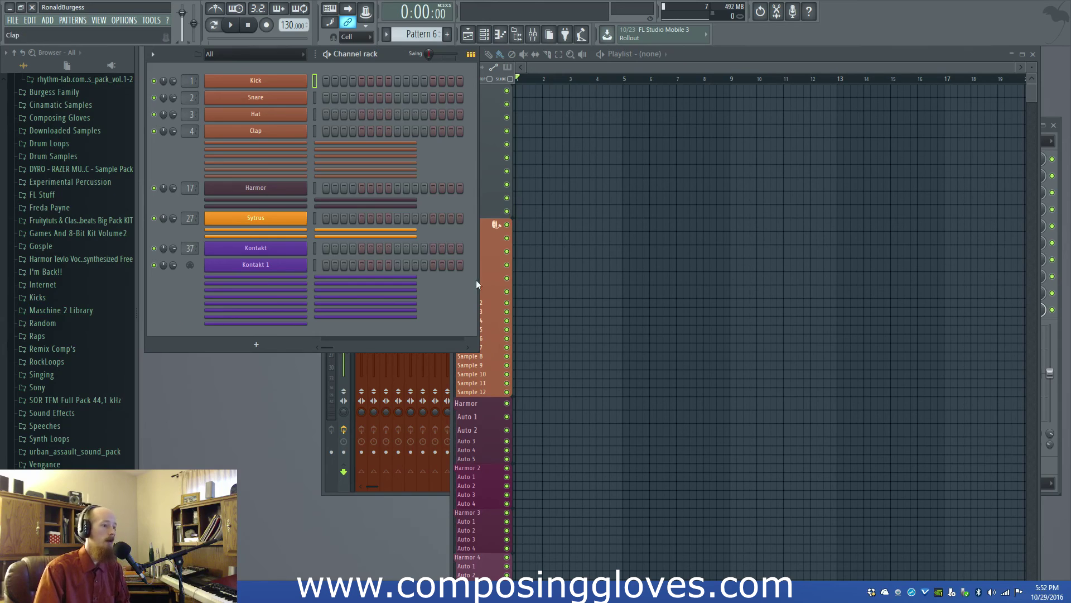
- Open the Kontakt channel's plugin window and dismiss the missing-disk errors
{"action": "left_click", "coordinate": [396, 495]}
{"action": "left_click", "coordinate": [167, 324]}
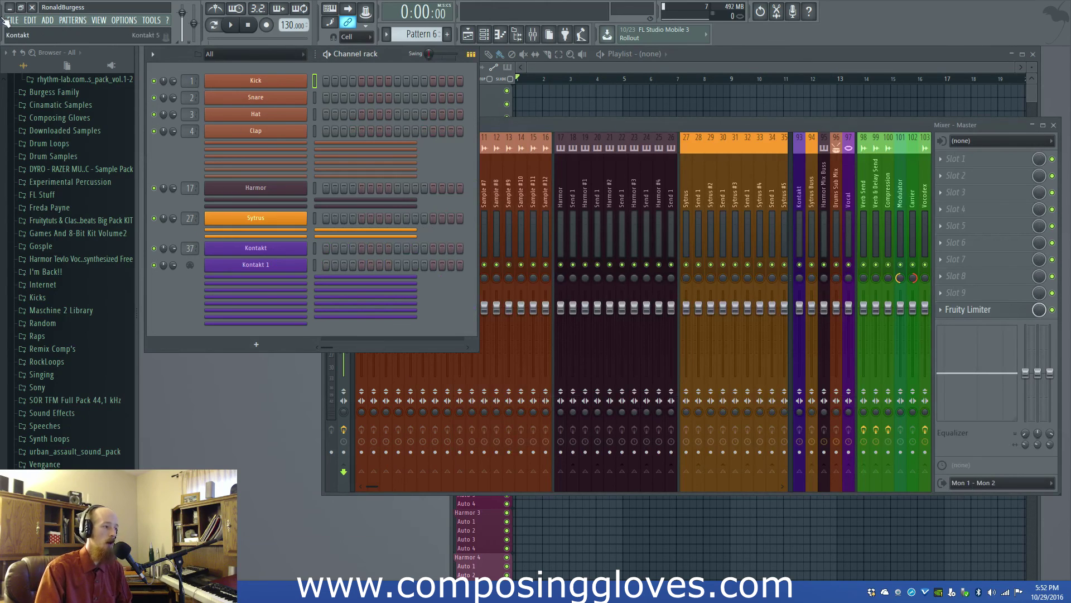
{"action": "left_click", "coordinate": [256, 248]}
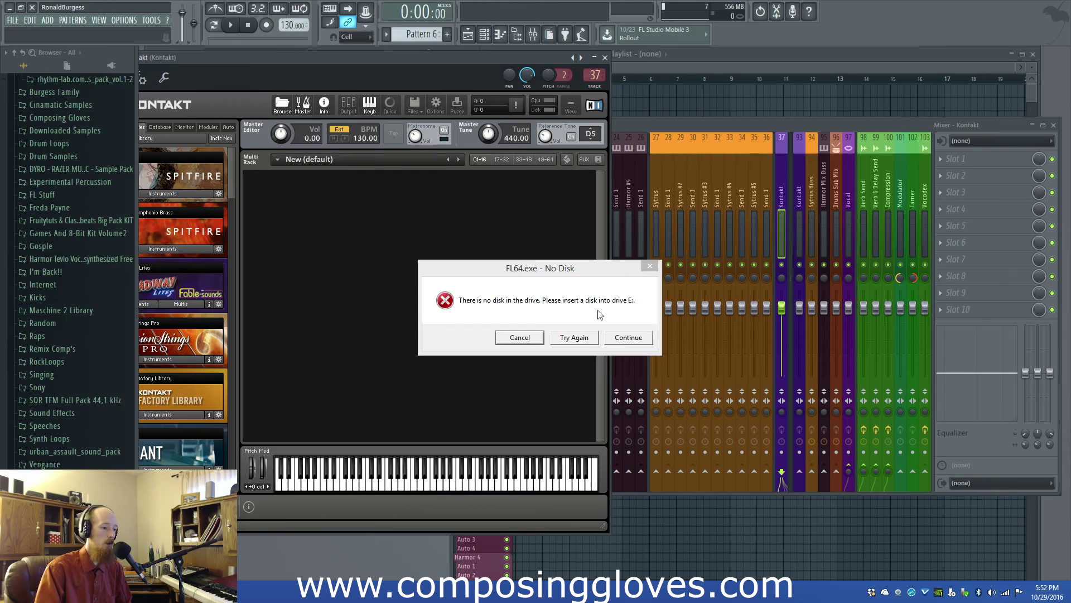
{"action": "left_click", "coordinate": [568, 339]}
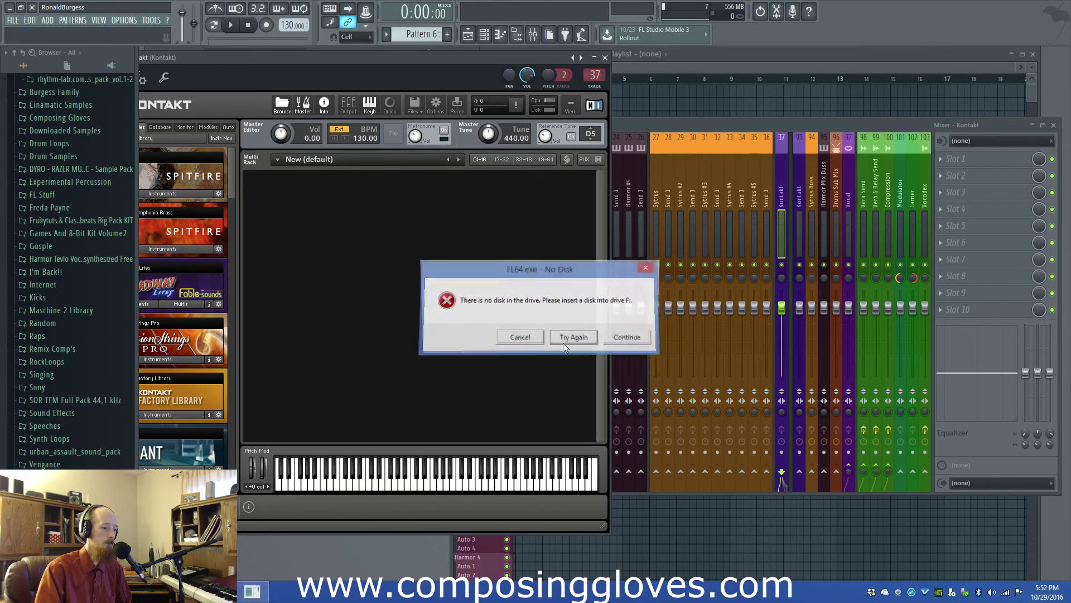
{"action": "left_click", "coordinate": [518, 338]}
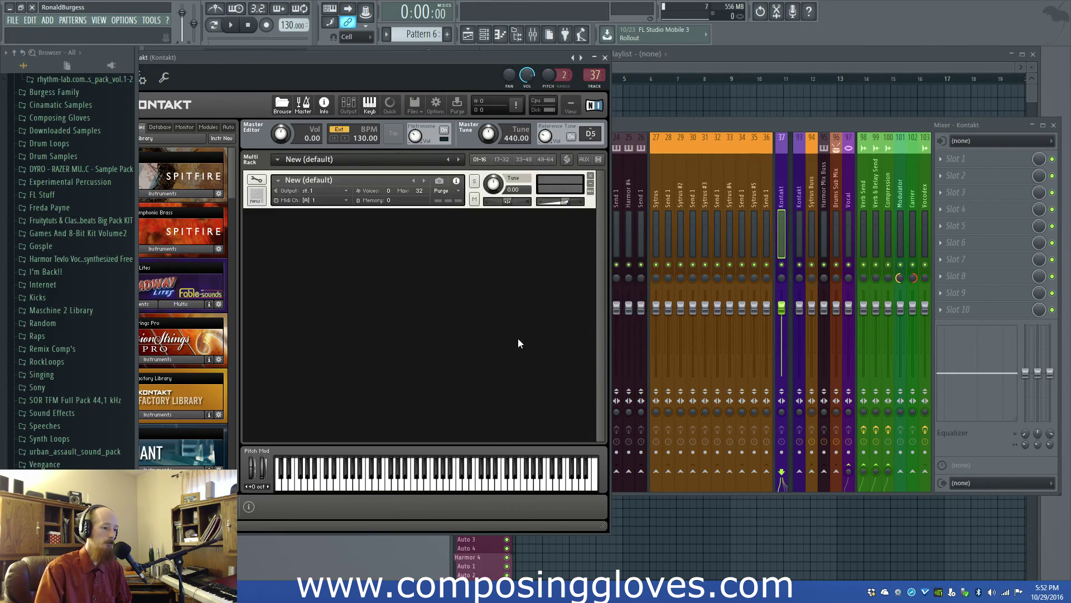
- Move the Kontakt window clear of the channel rack and remove the empty default instrument from its multi rack
{"action": "left_click_drag", "start_coordinate": [310, 71], "coordinate": [521, 72]}
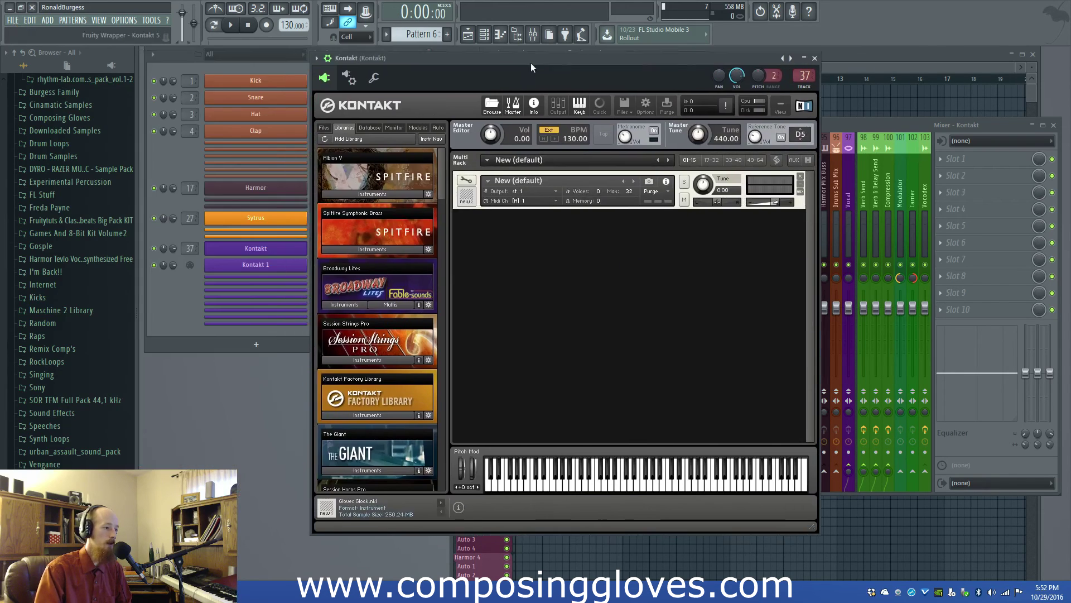
{"action": "left_click", "coordinate": [801, 176]}
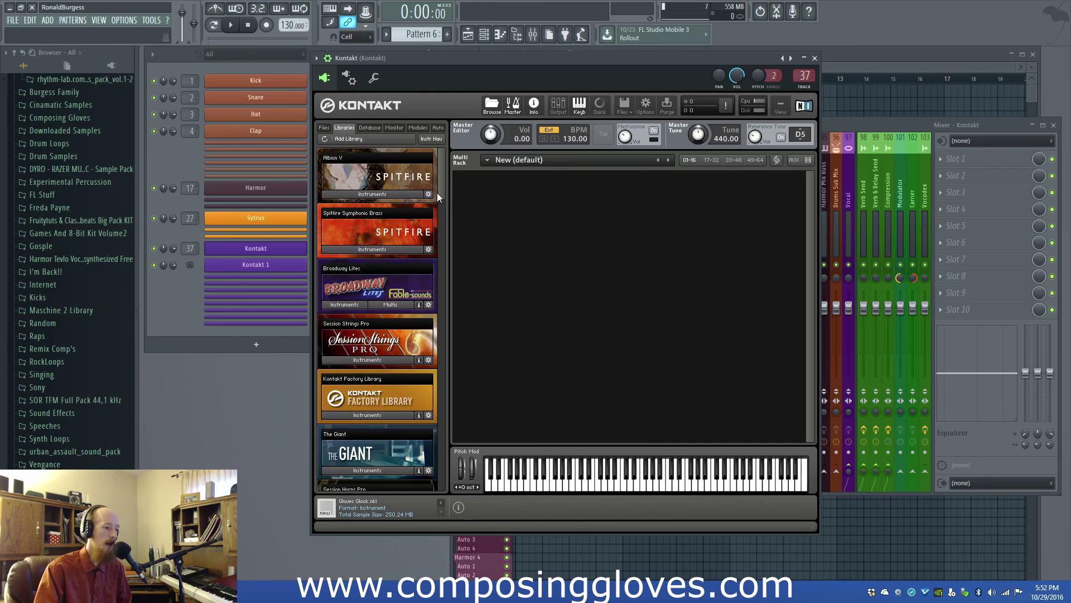
{"action": "scroll", "coordinate": [437, 193], "scroll_direction": "down", "scroll_amount": 20}
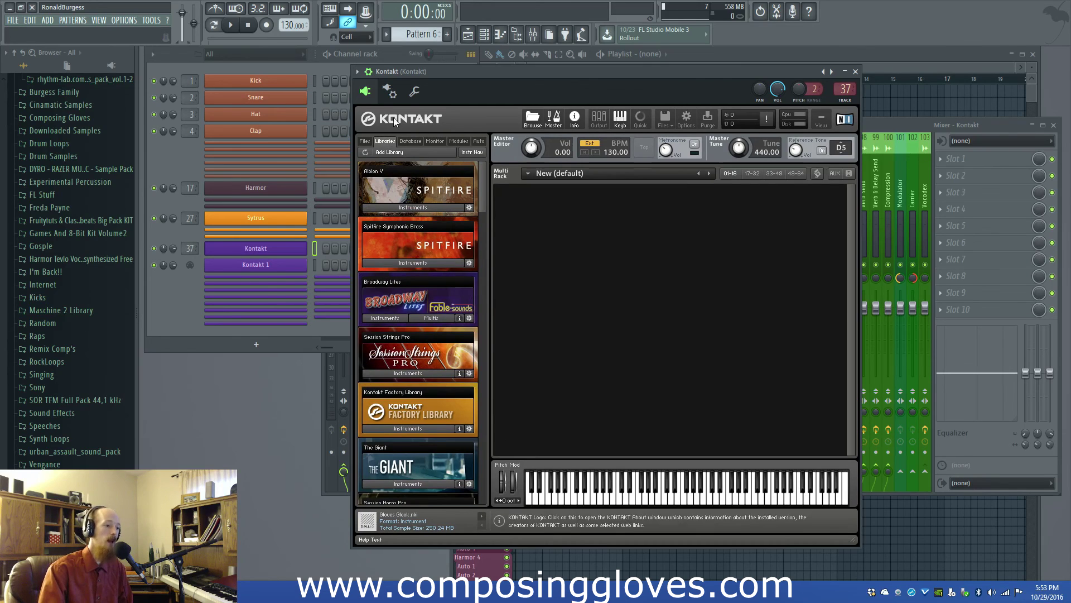
- Examine Kontakt's wrapper and Processing settings and the batch functions for its output section
{"action": "left_click", "coordinate": [392, 93]}
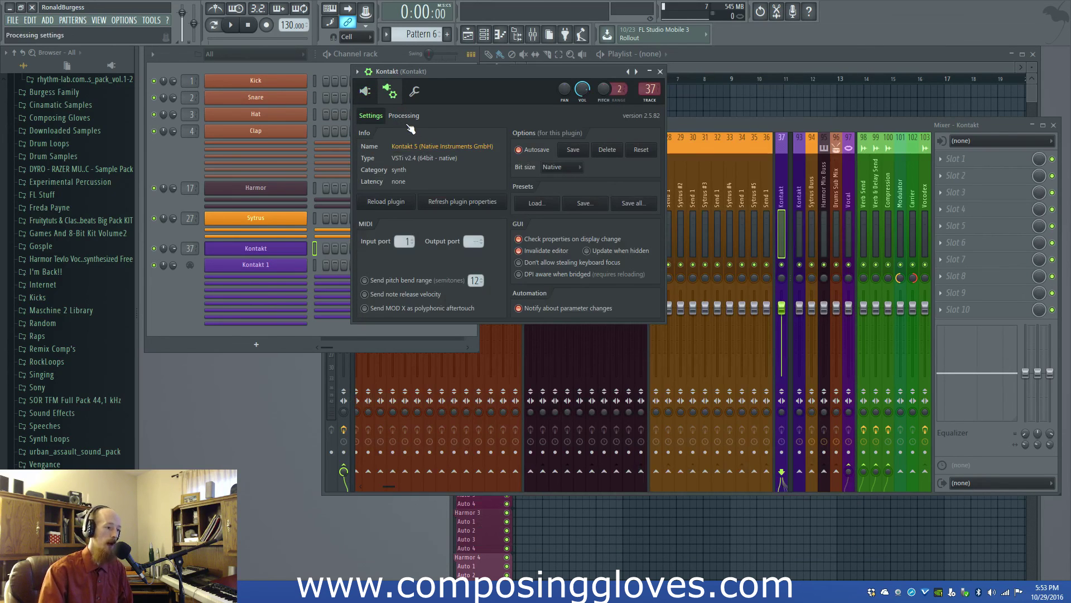
{"action": "left_click", "coordinate": [403, 115]}
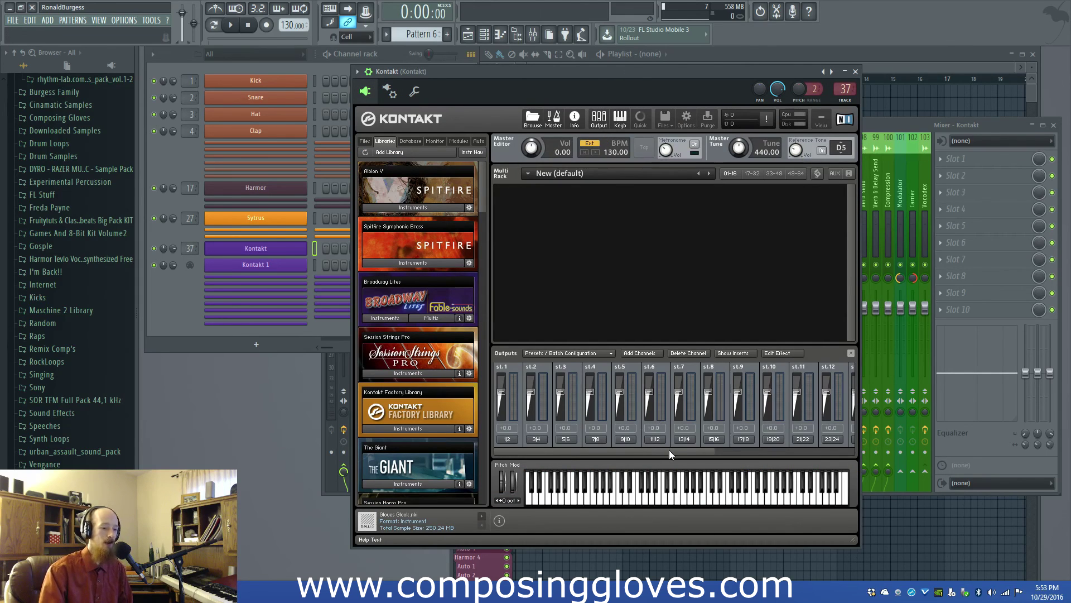
{"action": "left_click", "coordinate": [591, 355]}
{"action": "mouse_move", "coordinate": [603, 381]}
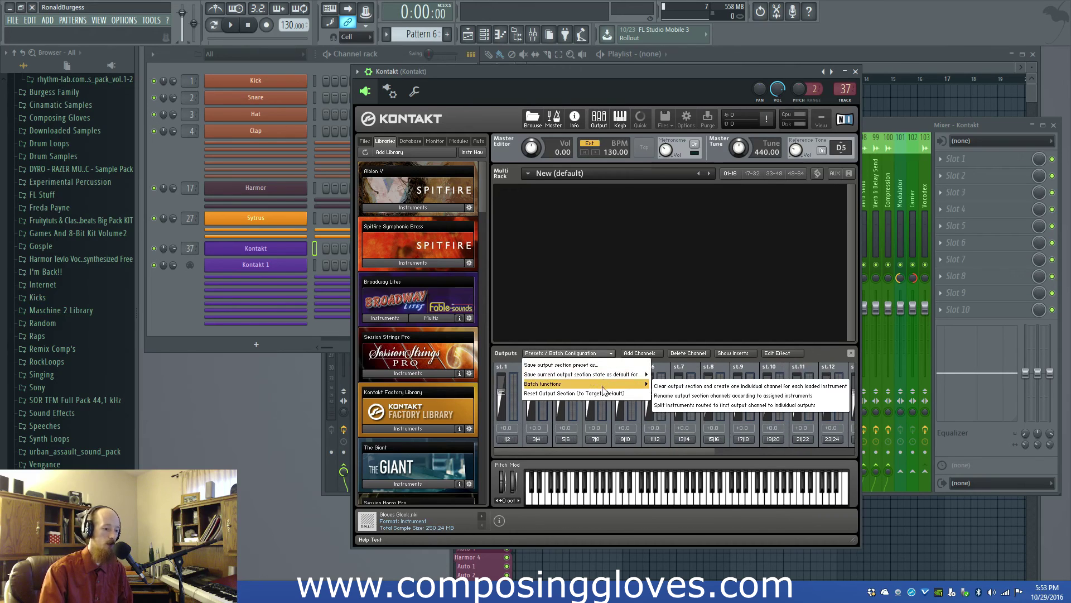
{"action": "left_click", "coordinate": [567, 295]}
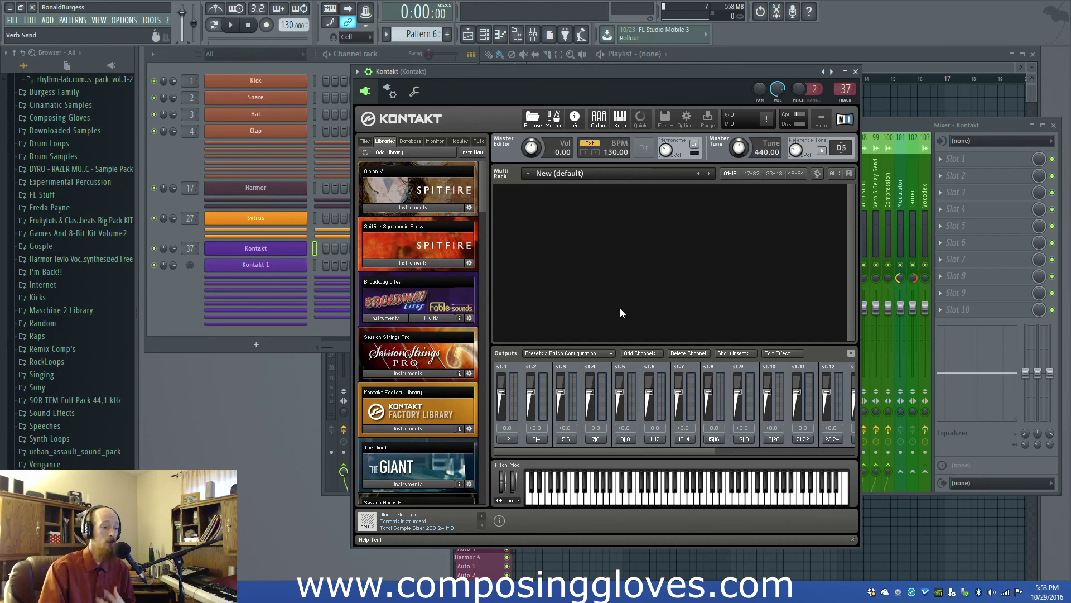
- Show Kontakt's Quick-Load instrument folders, and close both Quick-Load and the Outputs section
{"action": "key", "text": "F7"}
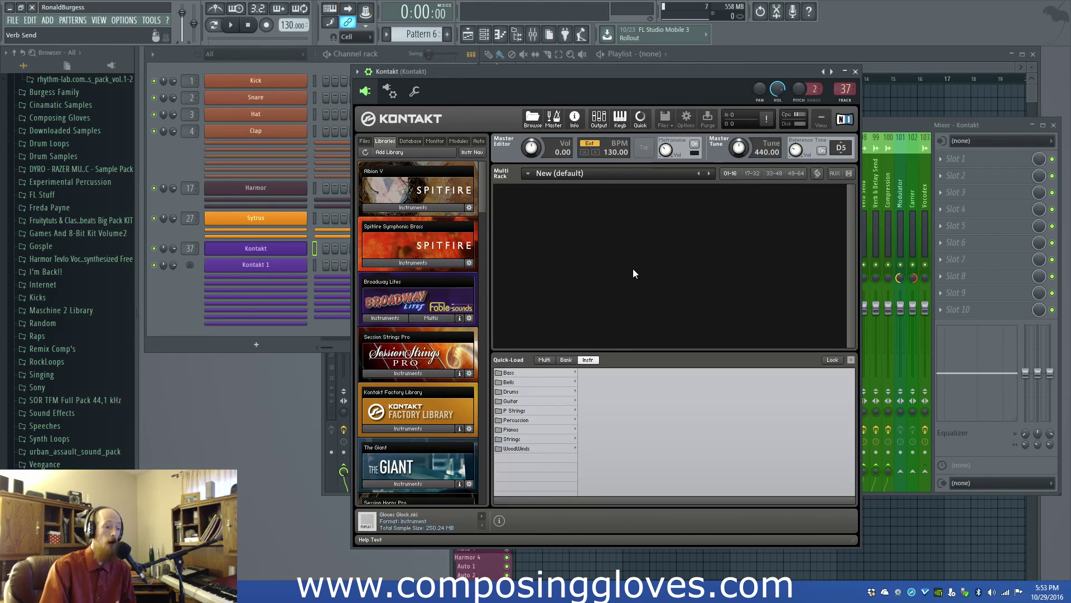
{"action": "left_click", "coordinate": [851, 359]}
{"action": "left_click", "coordinate": [851, 355]}
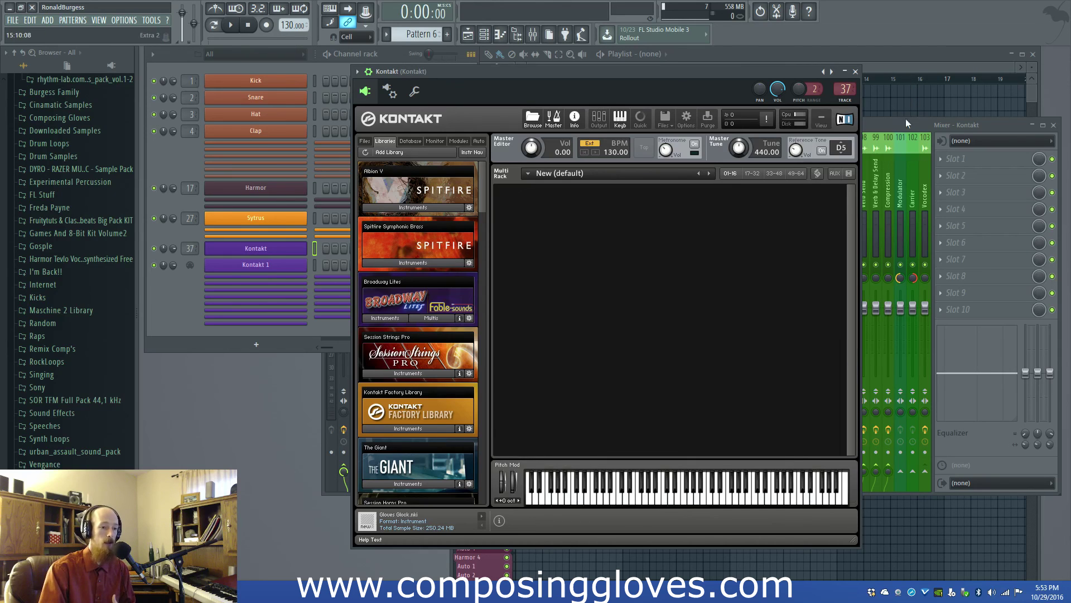
- Bring the mixer, the channel rack and the Kontakt window to the front in turn
{"action": "left_click", "coordinate": [905, 120]}
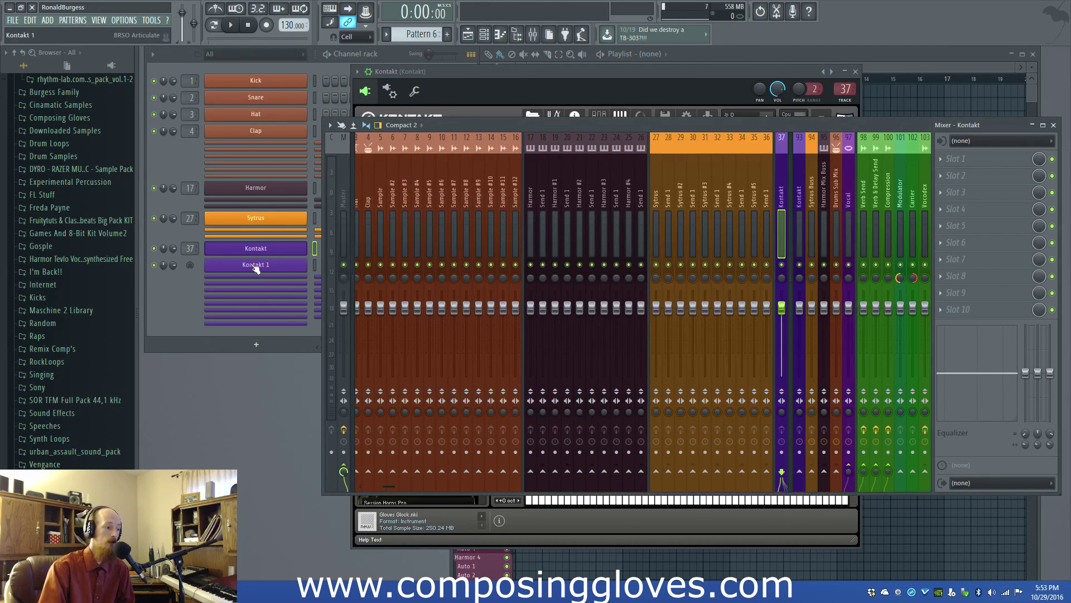
{"action": "left_click", "coordinate": [185, 334]}
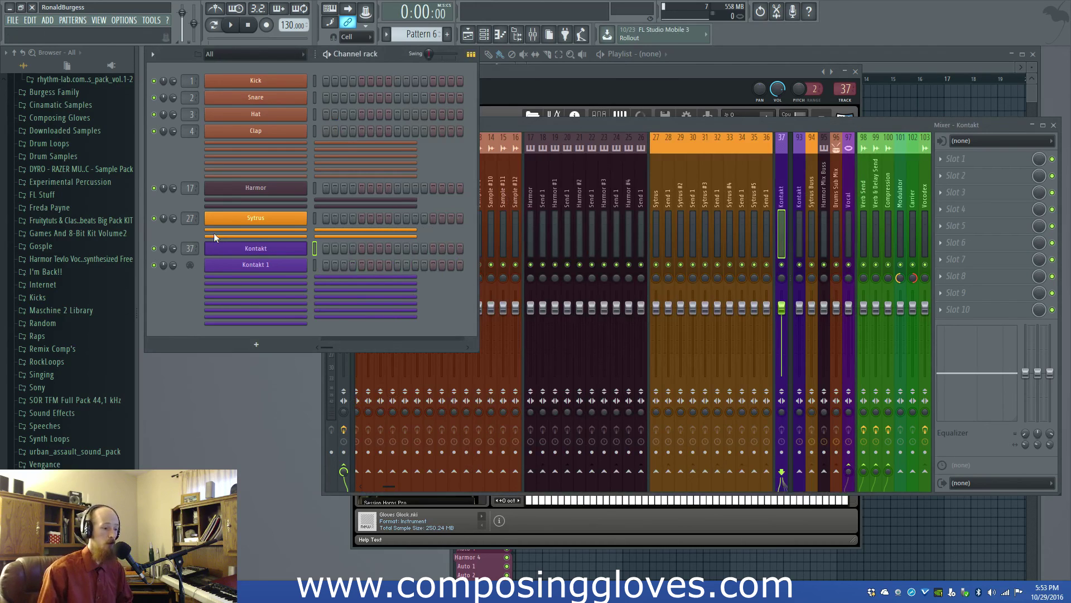
{"action": "left_click", "coordinate": [588, 521]}
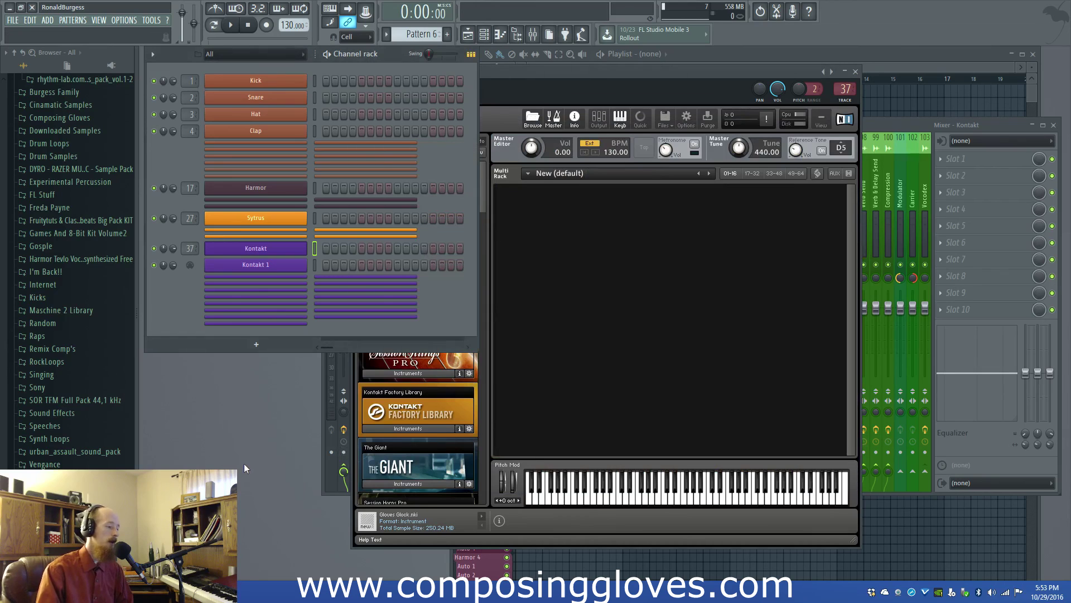